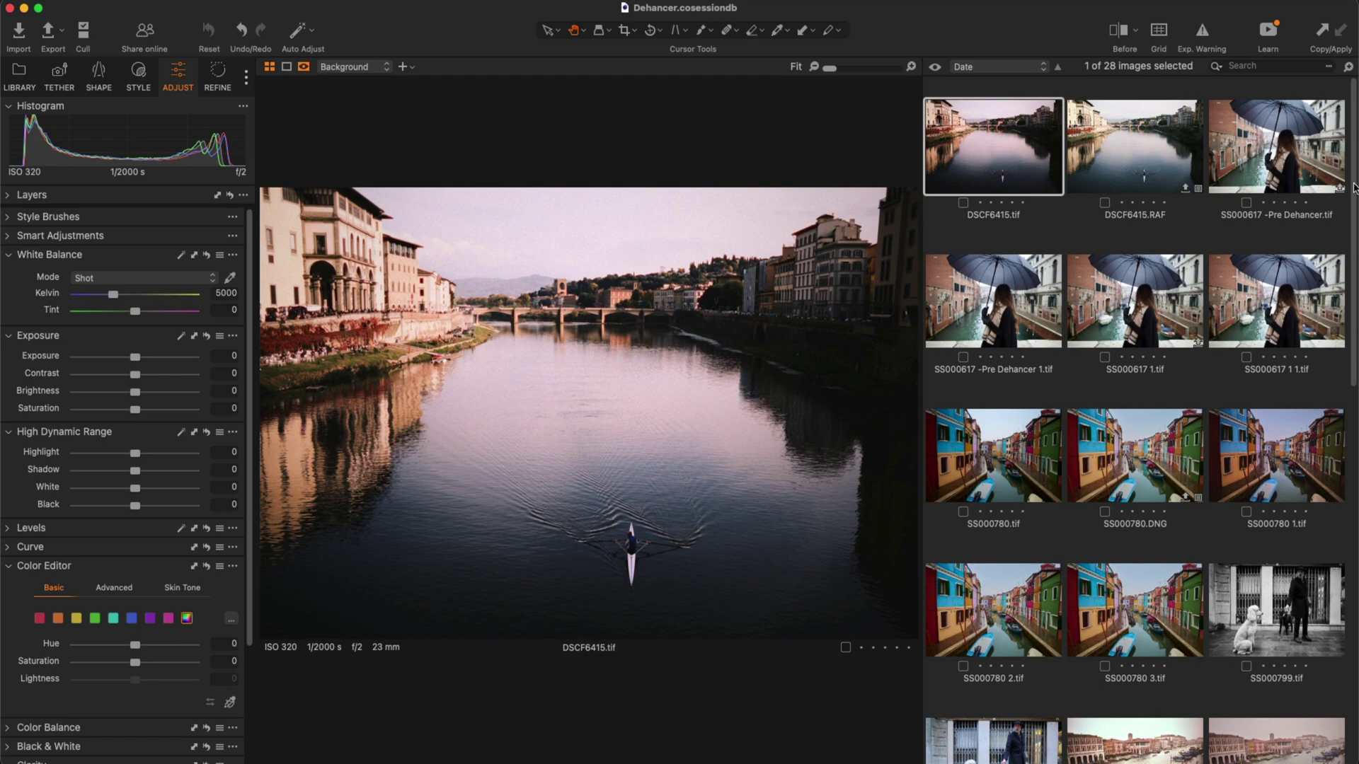
Compare the umbrella photo SS000617 -Pre Dehancer.tif with SS000617 1.tif in the viewer
click(1299, 169)
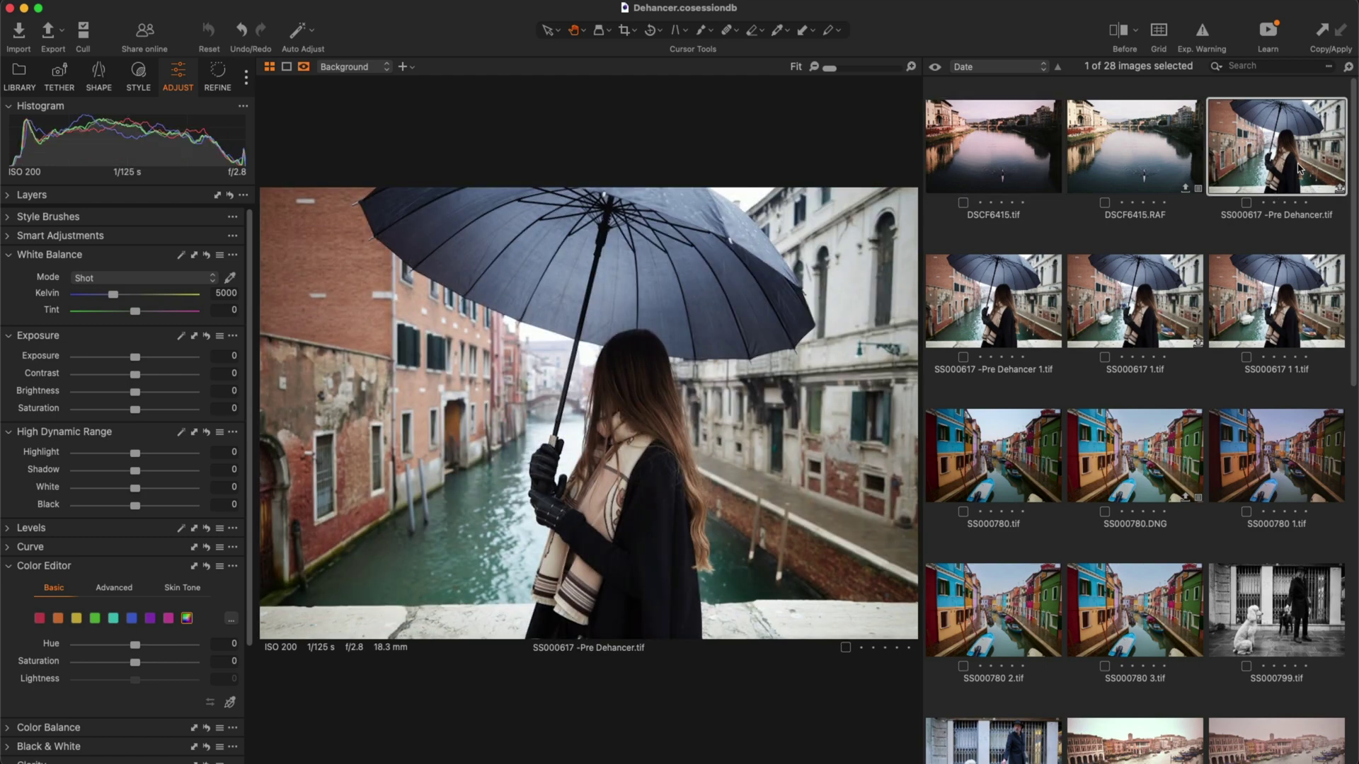
click(1147, 330)
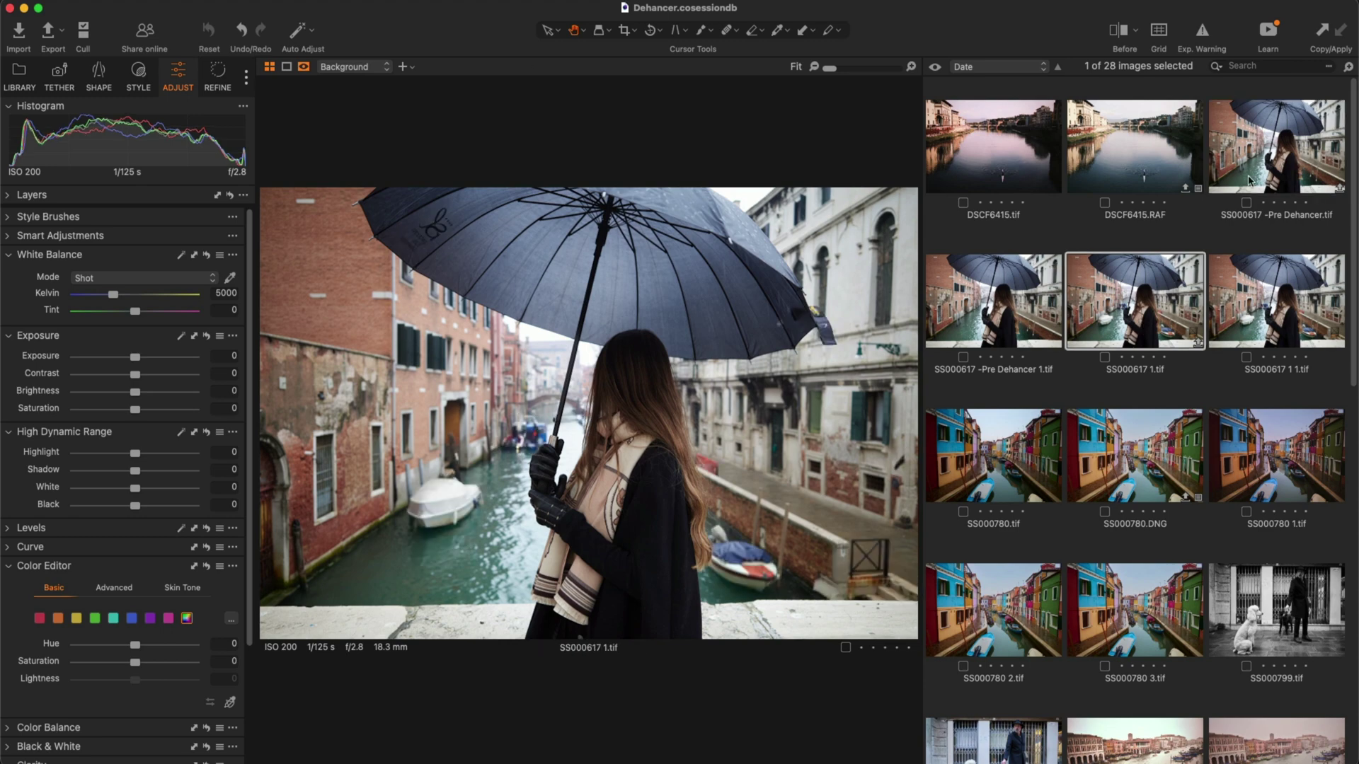
click(1254, 175)
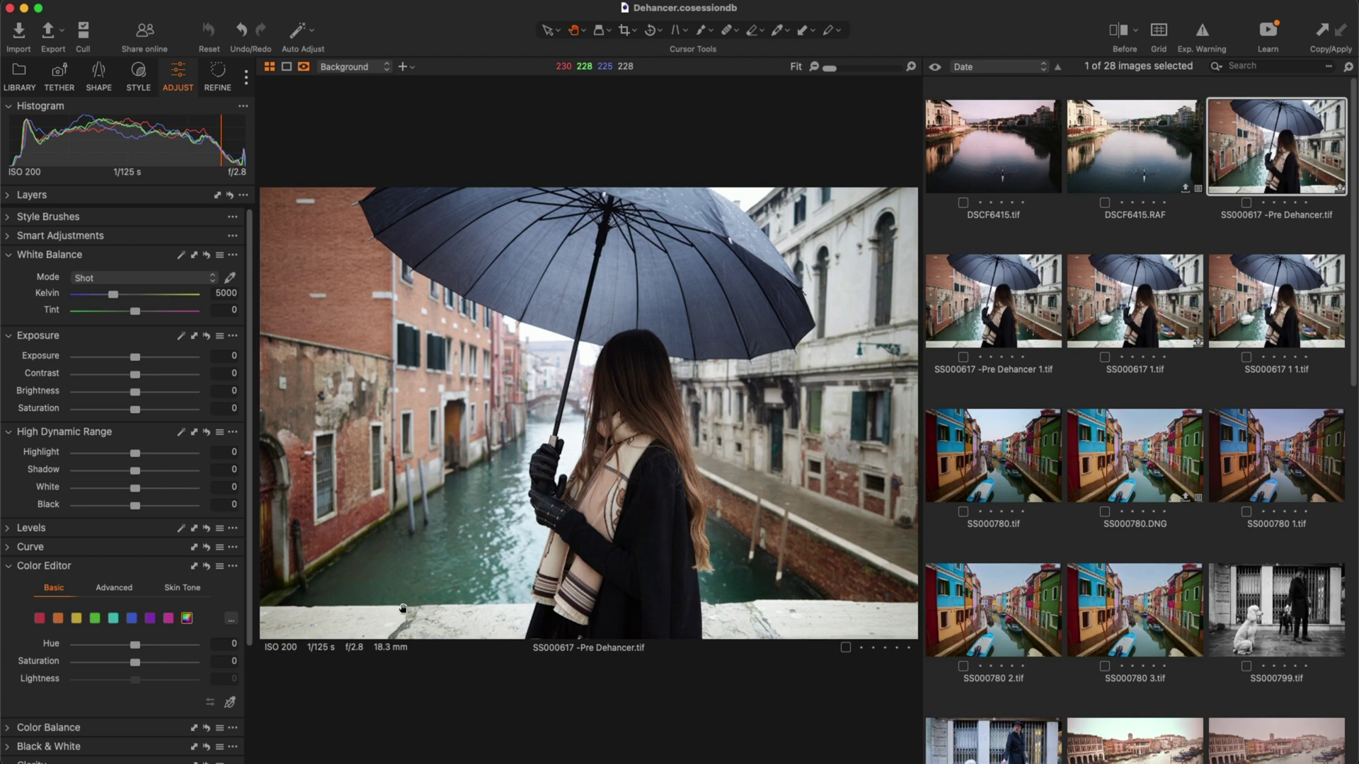
Send SS000617 -Pre Dehancer 1.tif to the Dehancer Lightroom Plugin as an uncompressed 16-bit Adobe RGB TIFF and maximize the plugin window
click(977, 303)
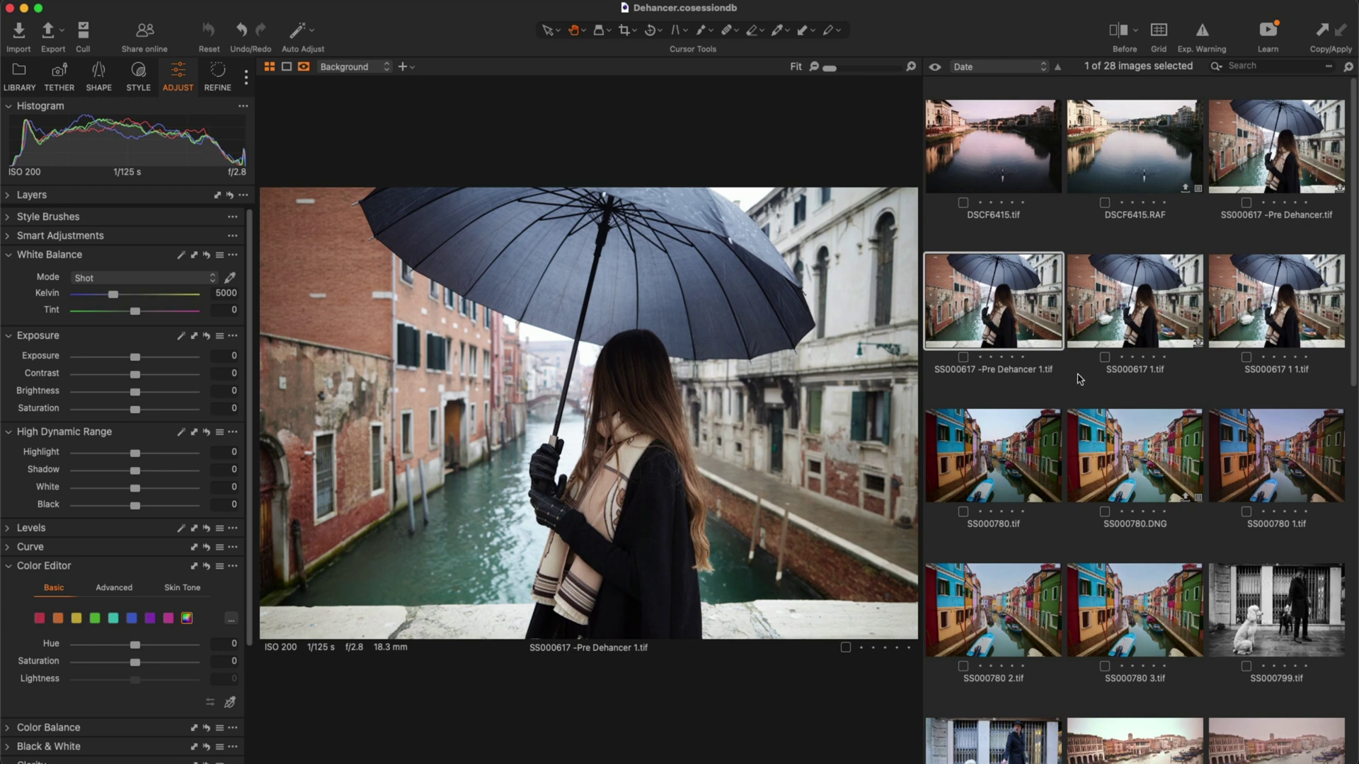
right_click(995, 312)
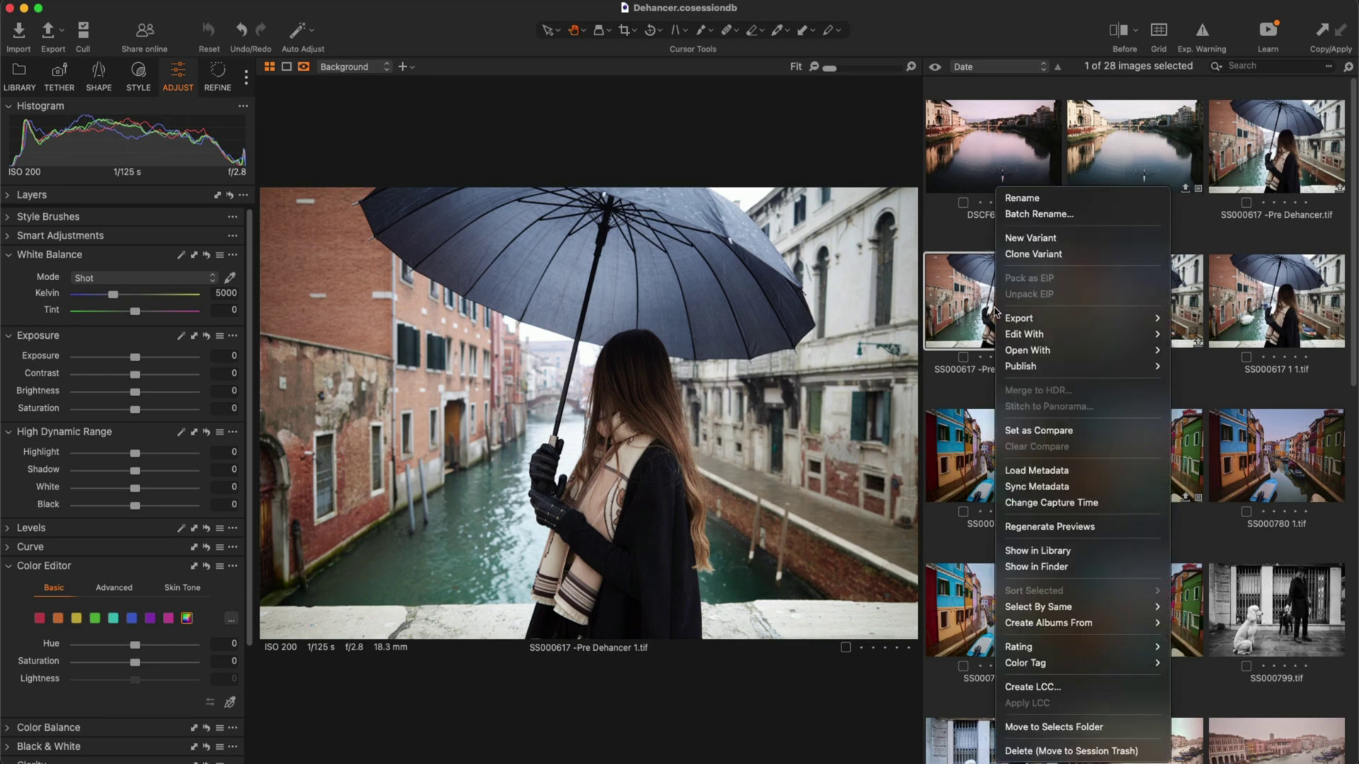
mouse_move(1032, 338)
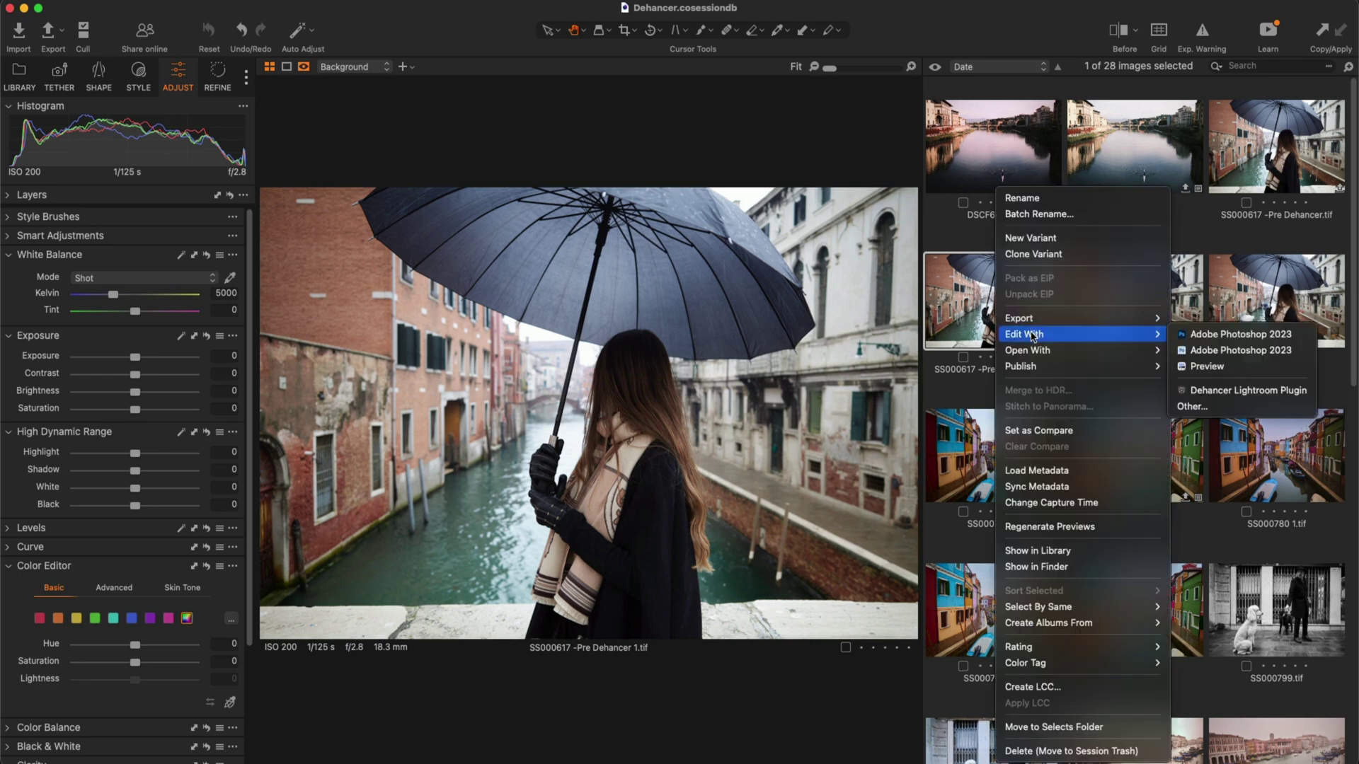
click(1205, 390)
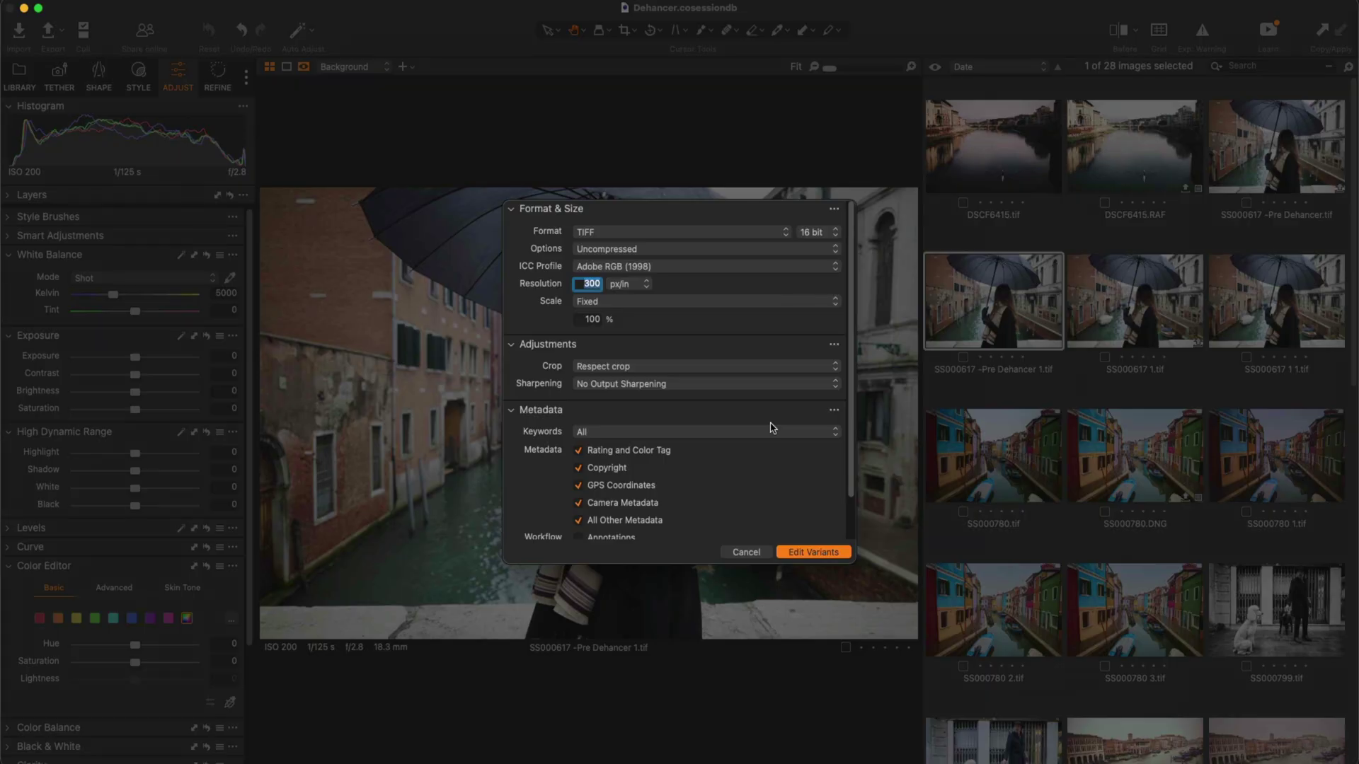
click(818, 552)
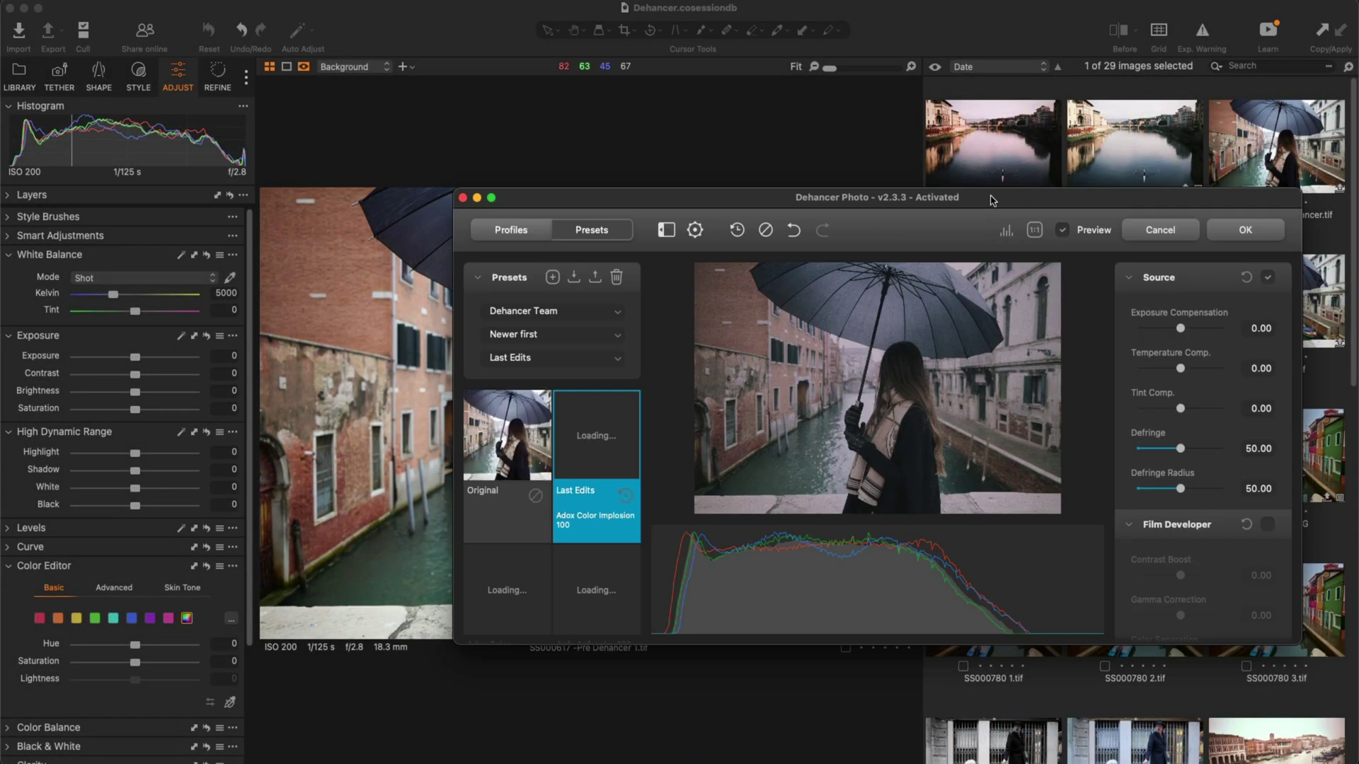
double_click(991, 197)
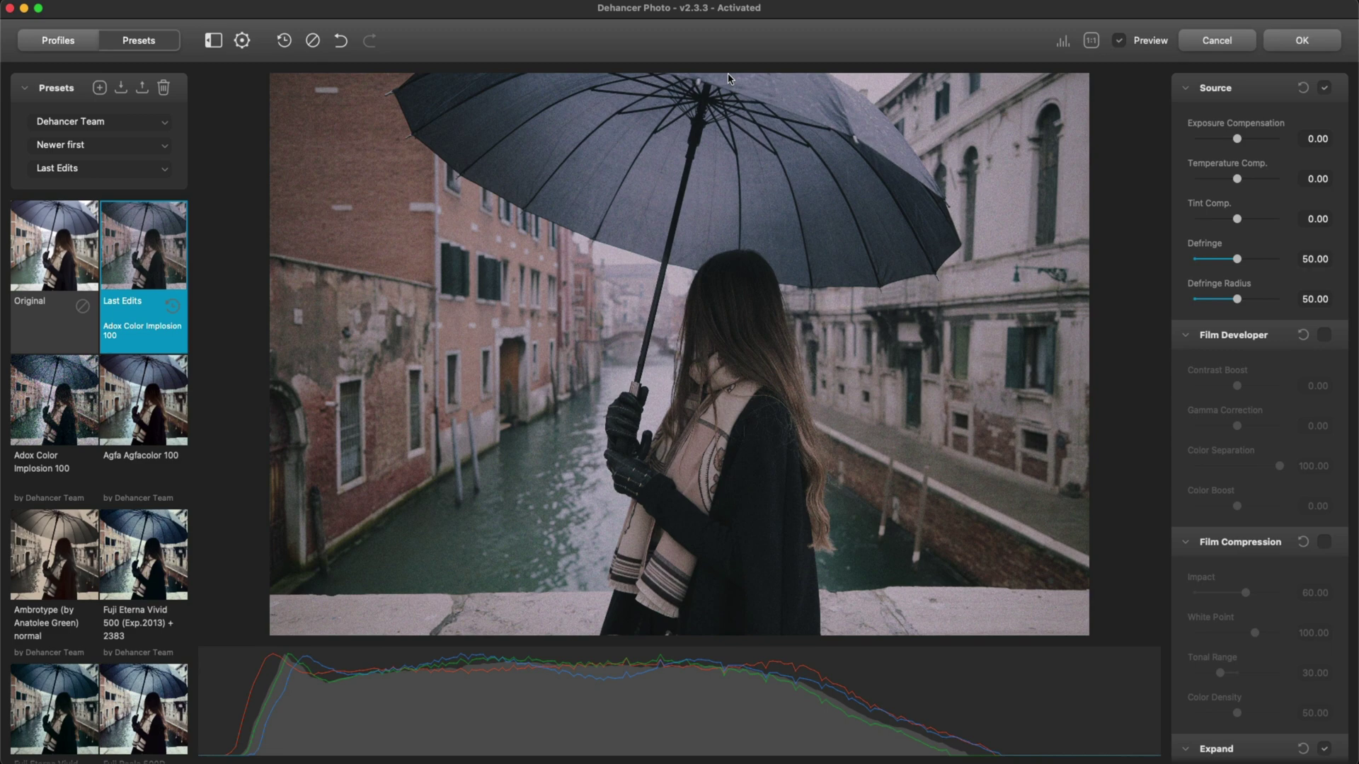
Compare the original photo with the last edits, and switch the preset list to All Presets
click(50, 252)
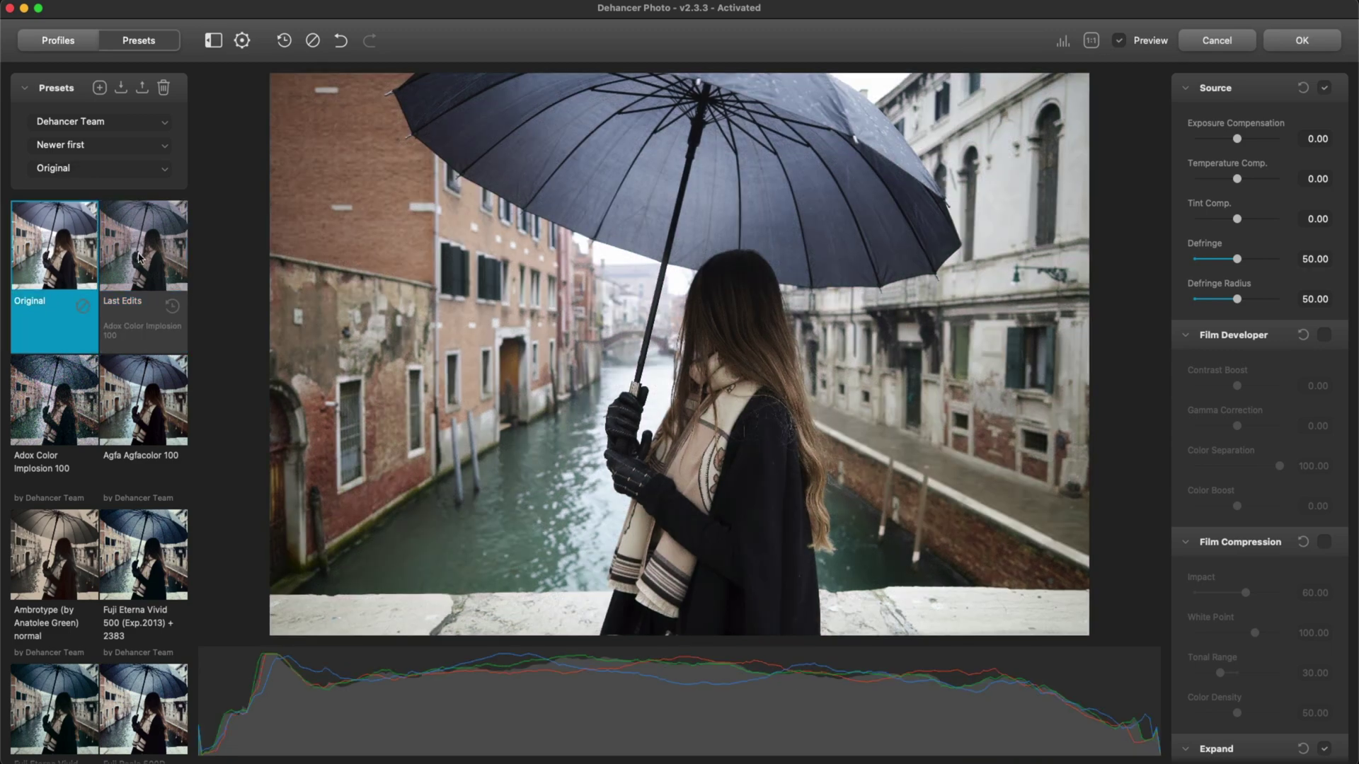
click(140, 259)
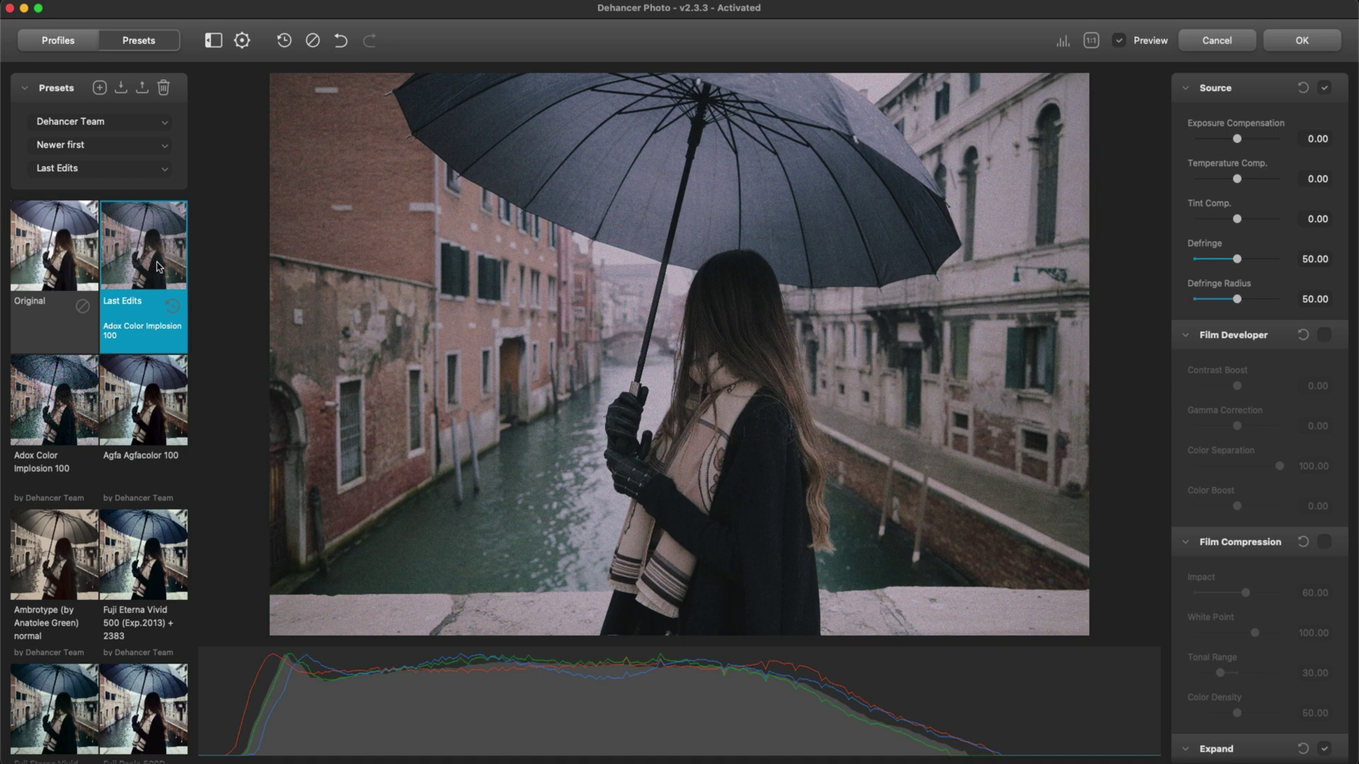
click(149, 125)
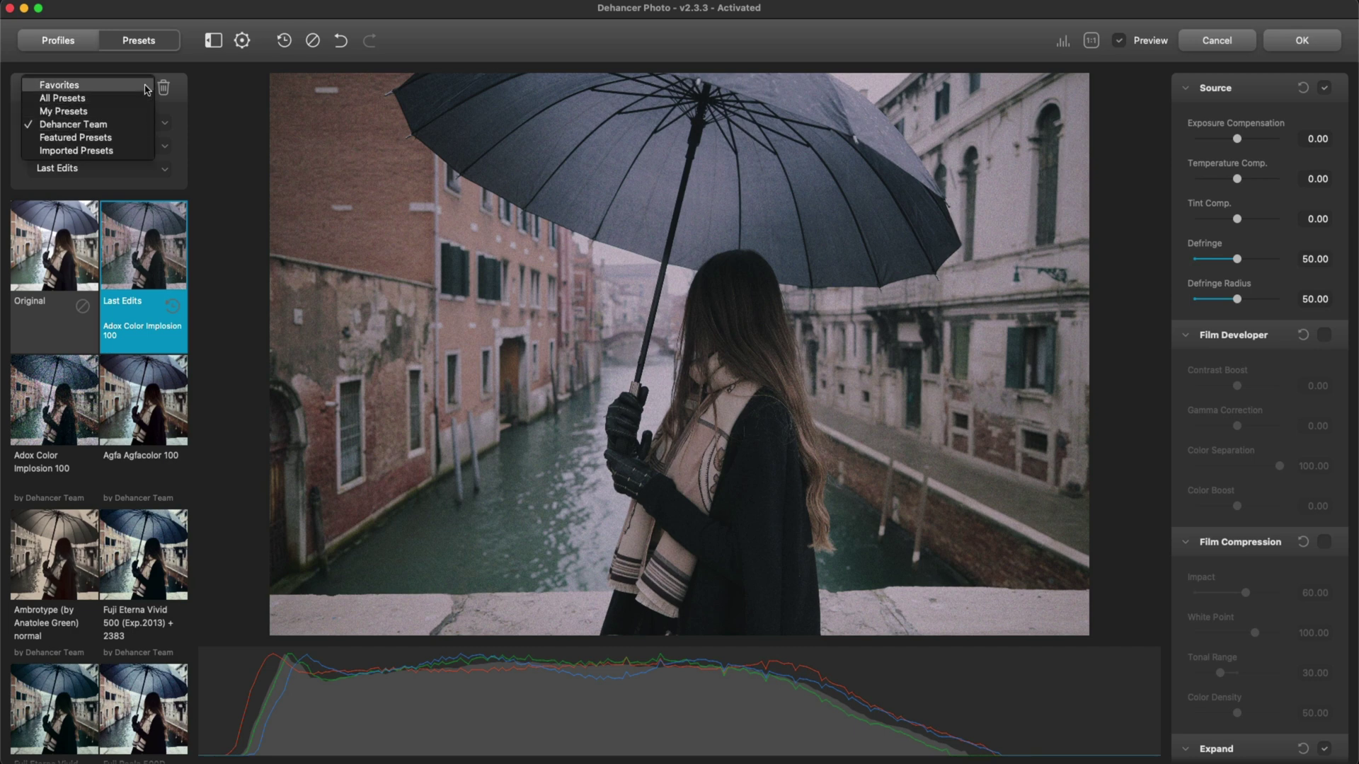
click(141, 97)
click(147, 274)
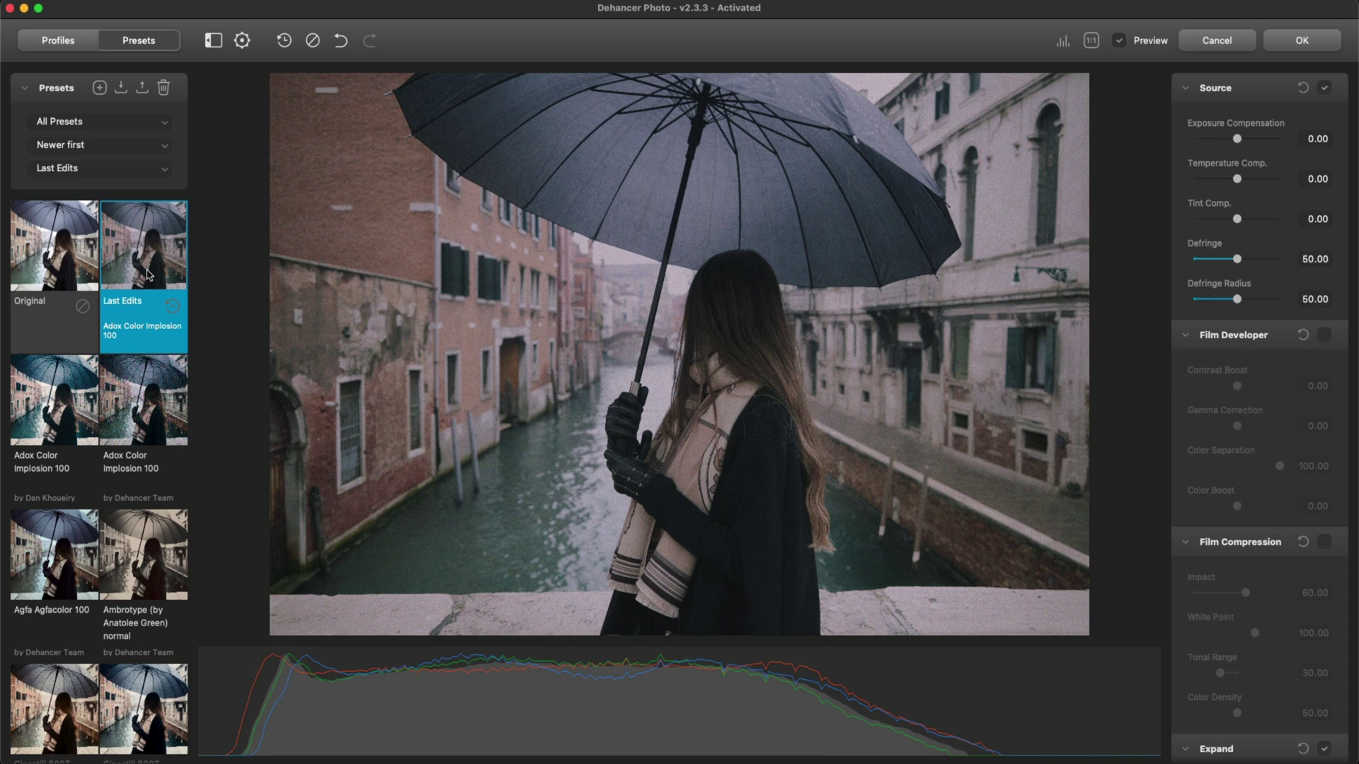
Step through the film presets on the photo and apply the yellow-green Fuji Eterna Vivid 500 (Exp.2013) preset
key(Right)
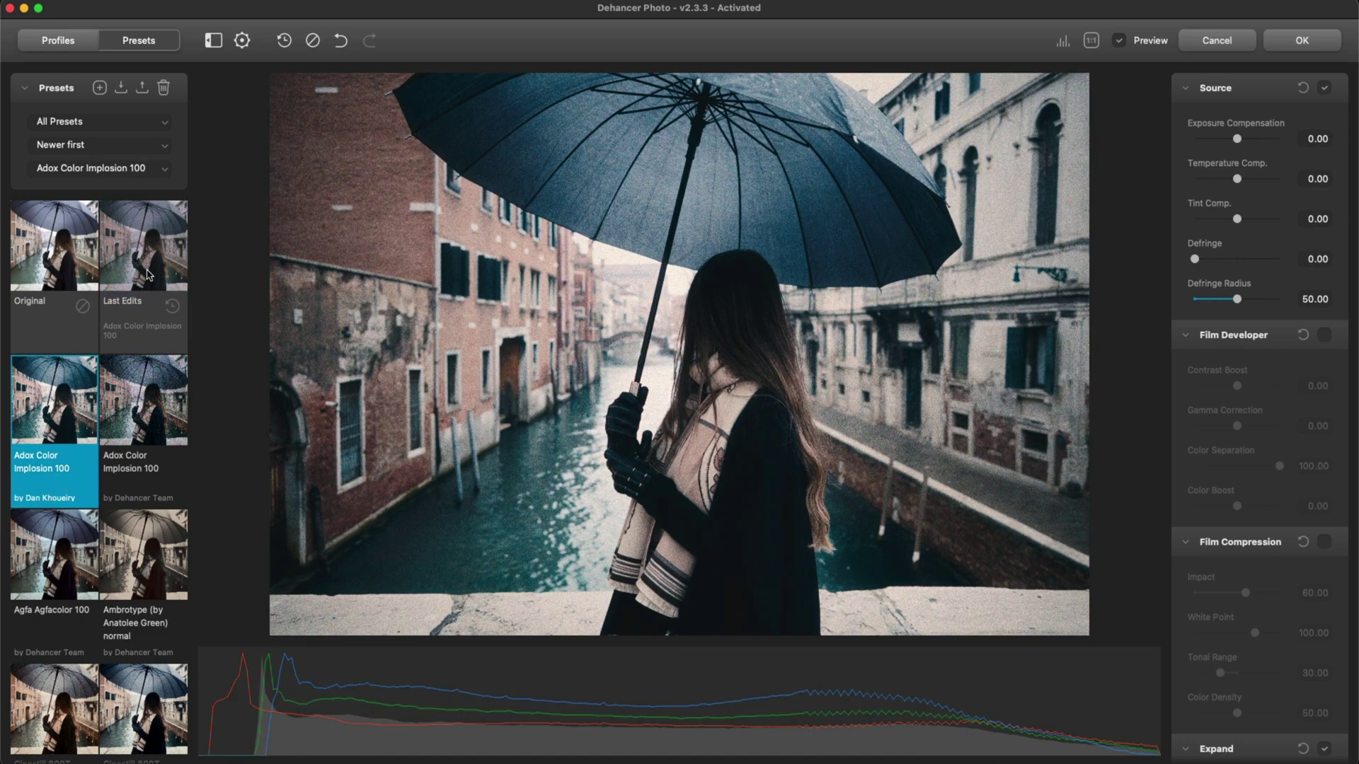
key(Right)
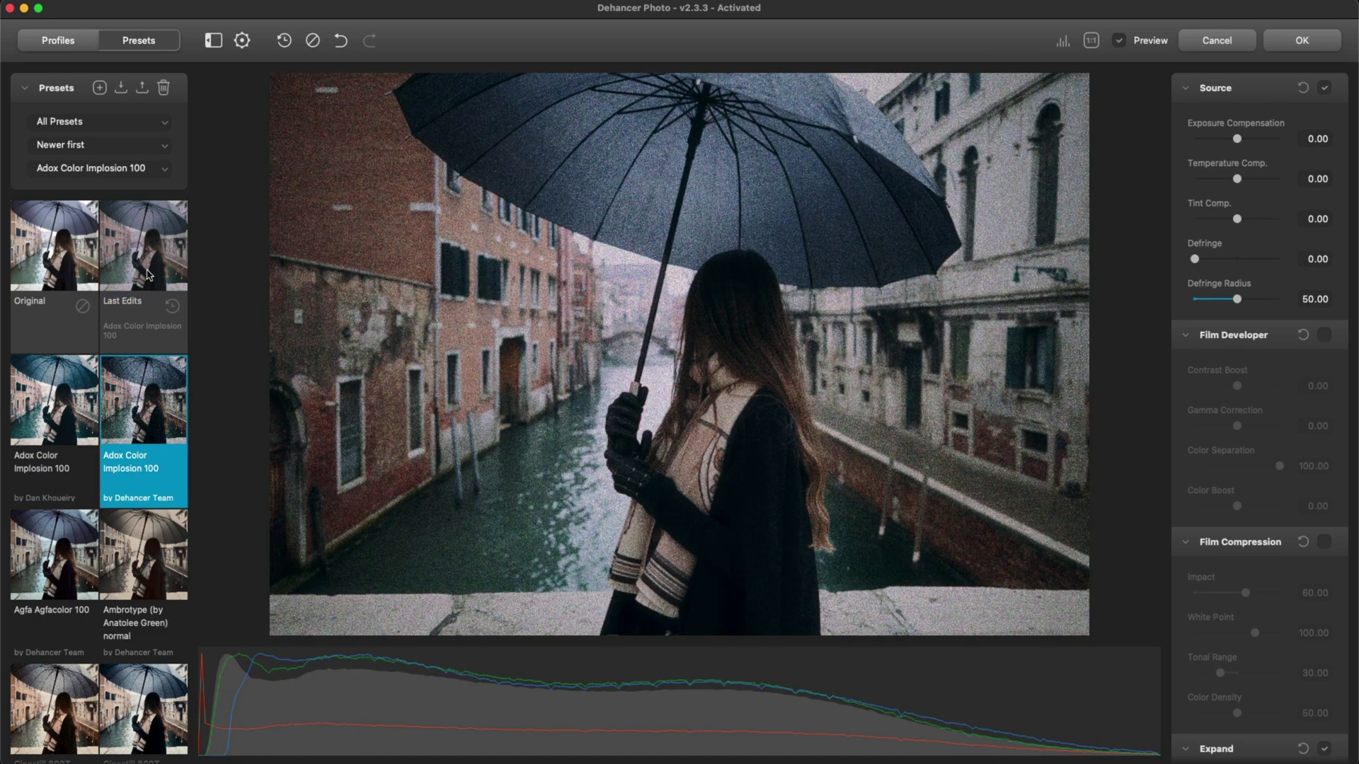
key(Right)
key(Right)
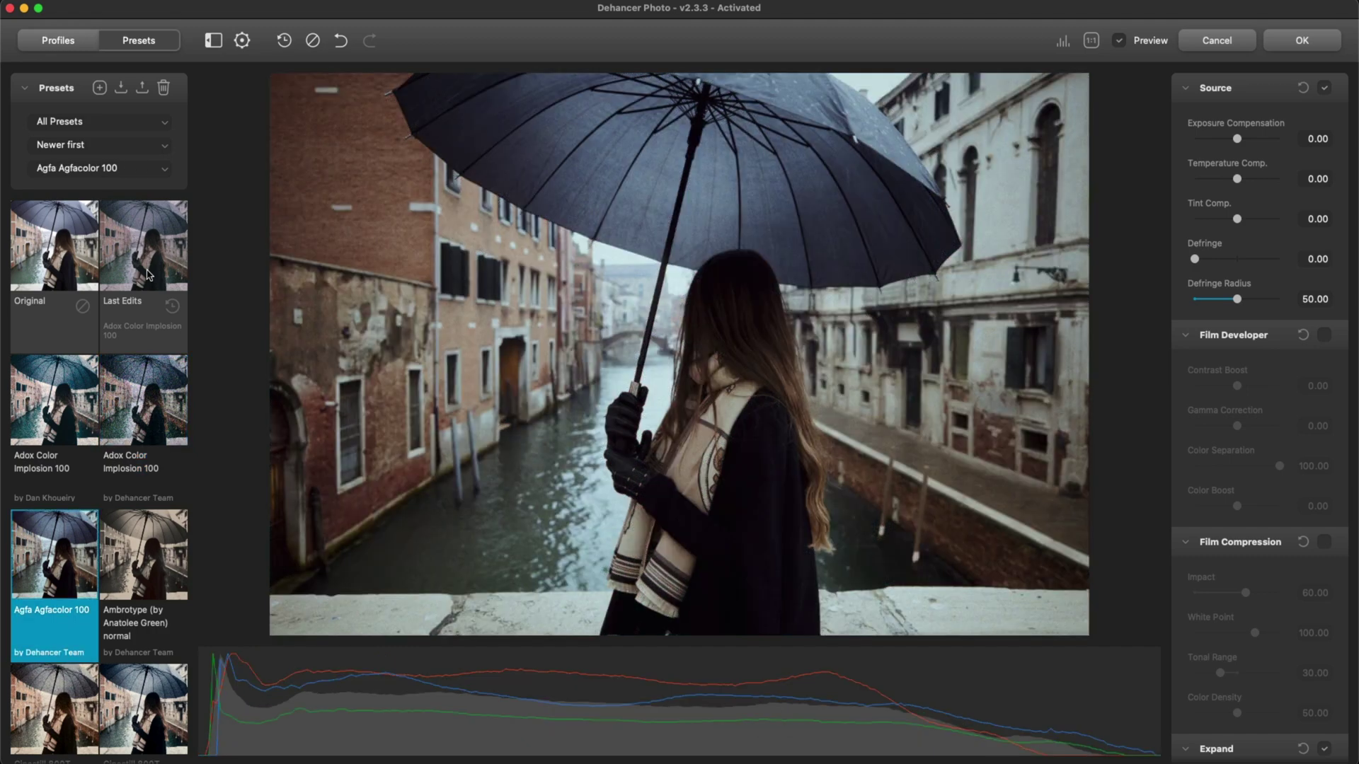
key(Right)
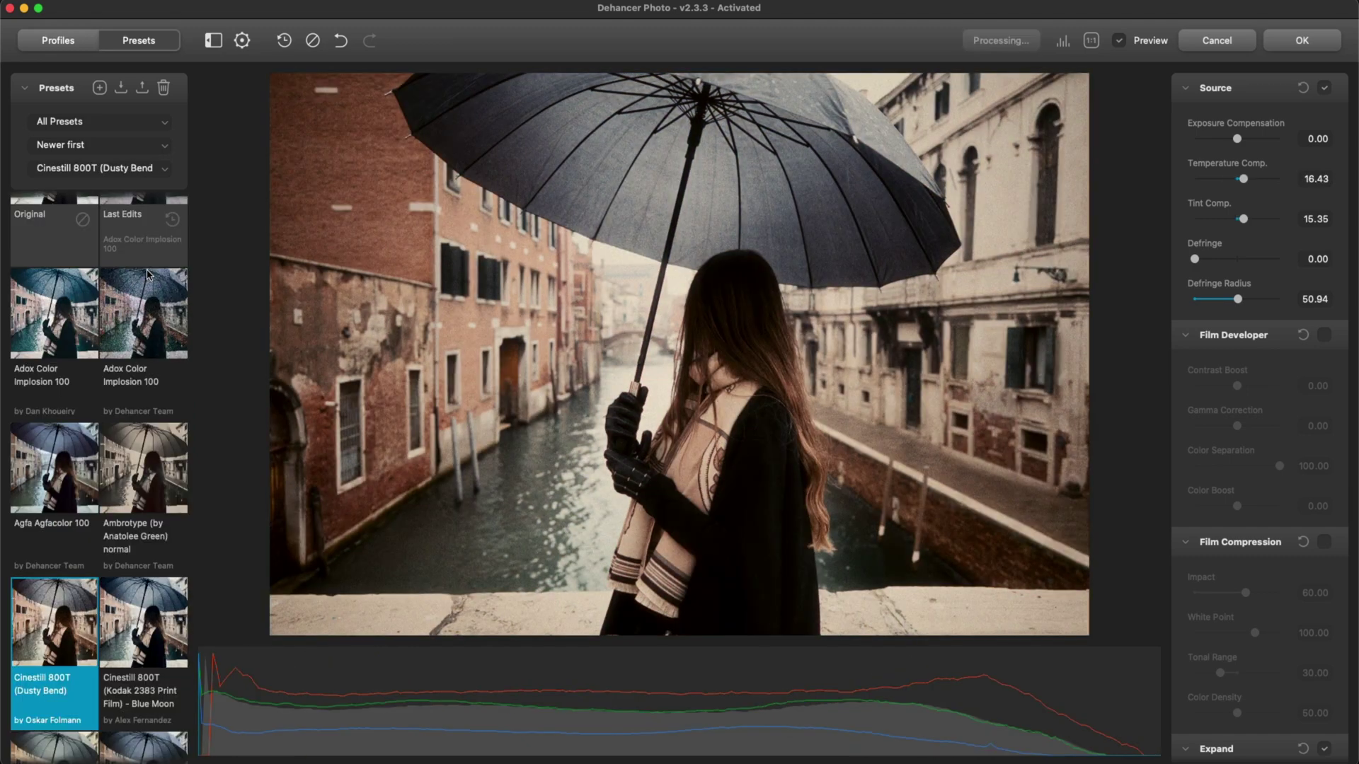
key(Right)
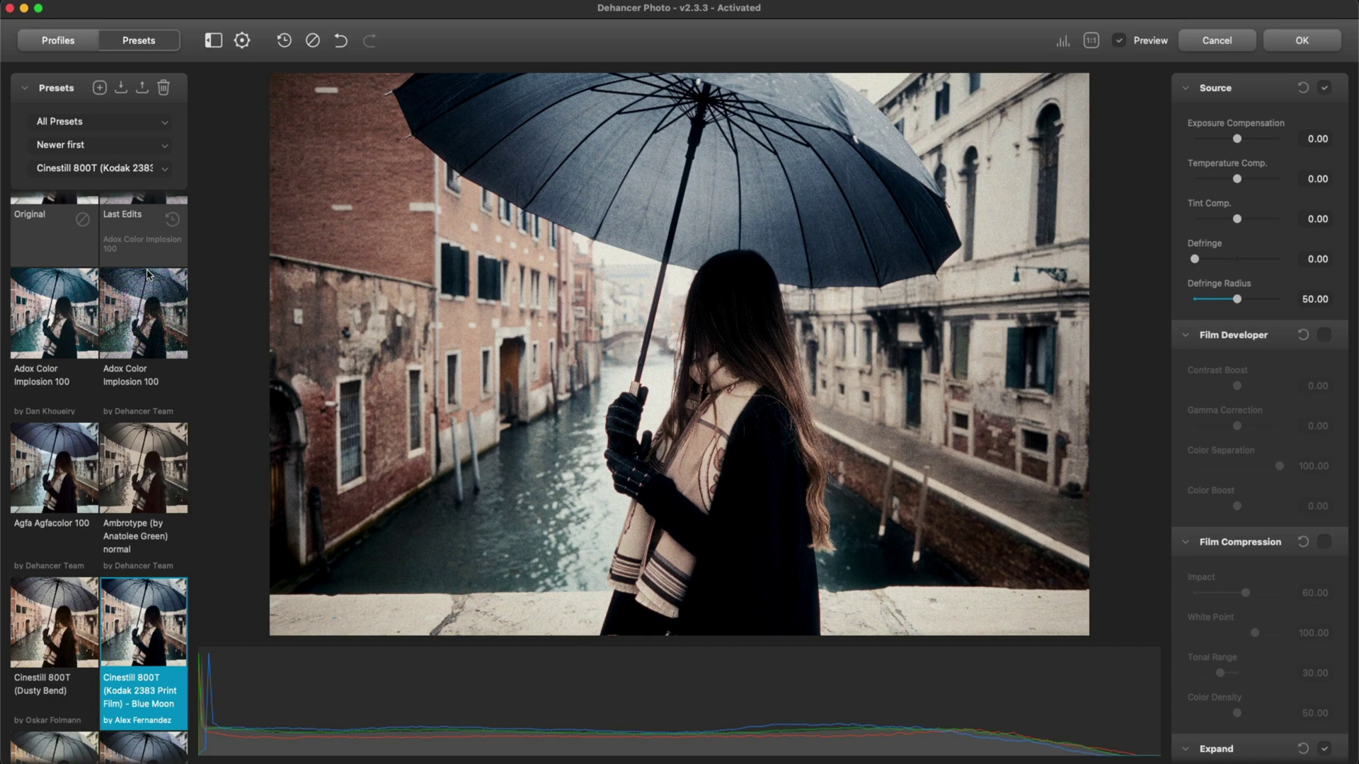
key(Right)
key(Right)
key(Right)
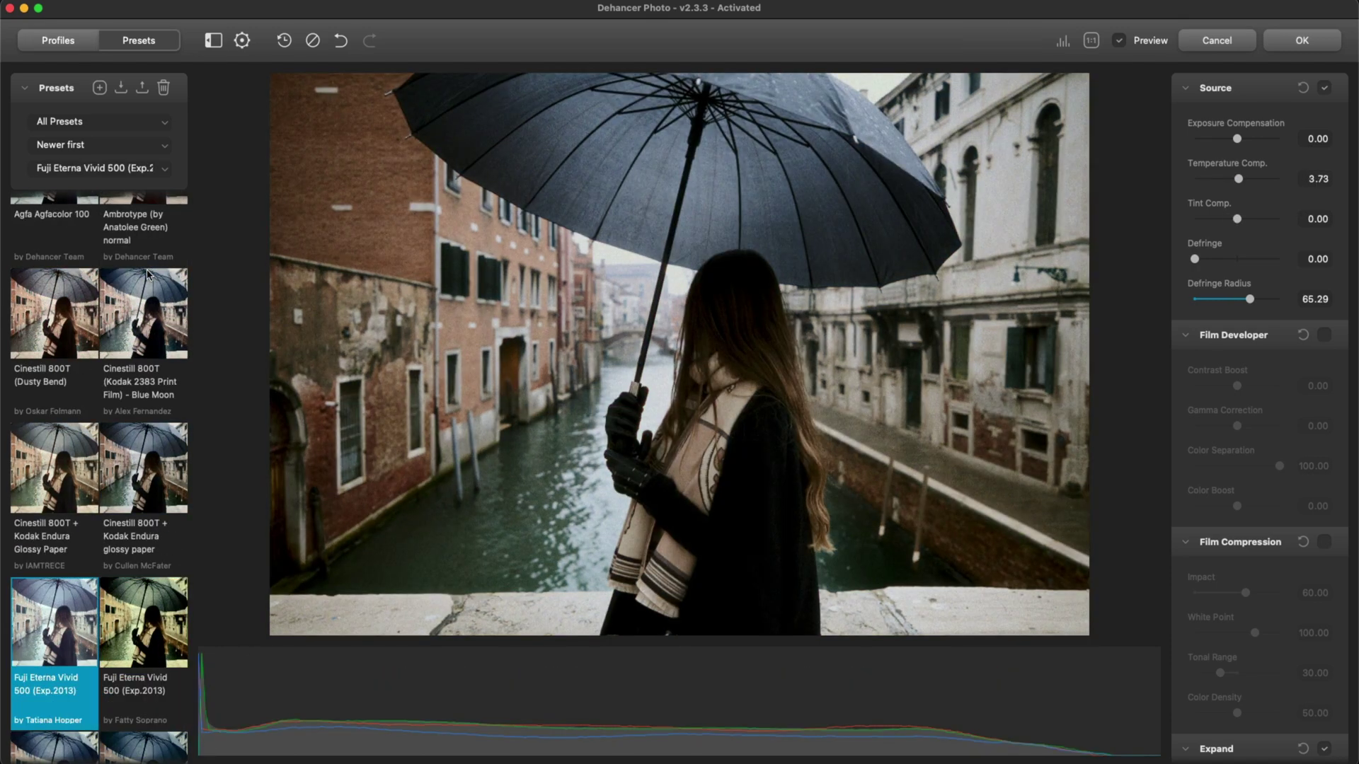
key(Right)
key(Right)
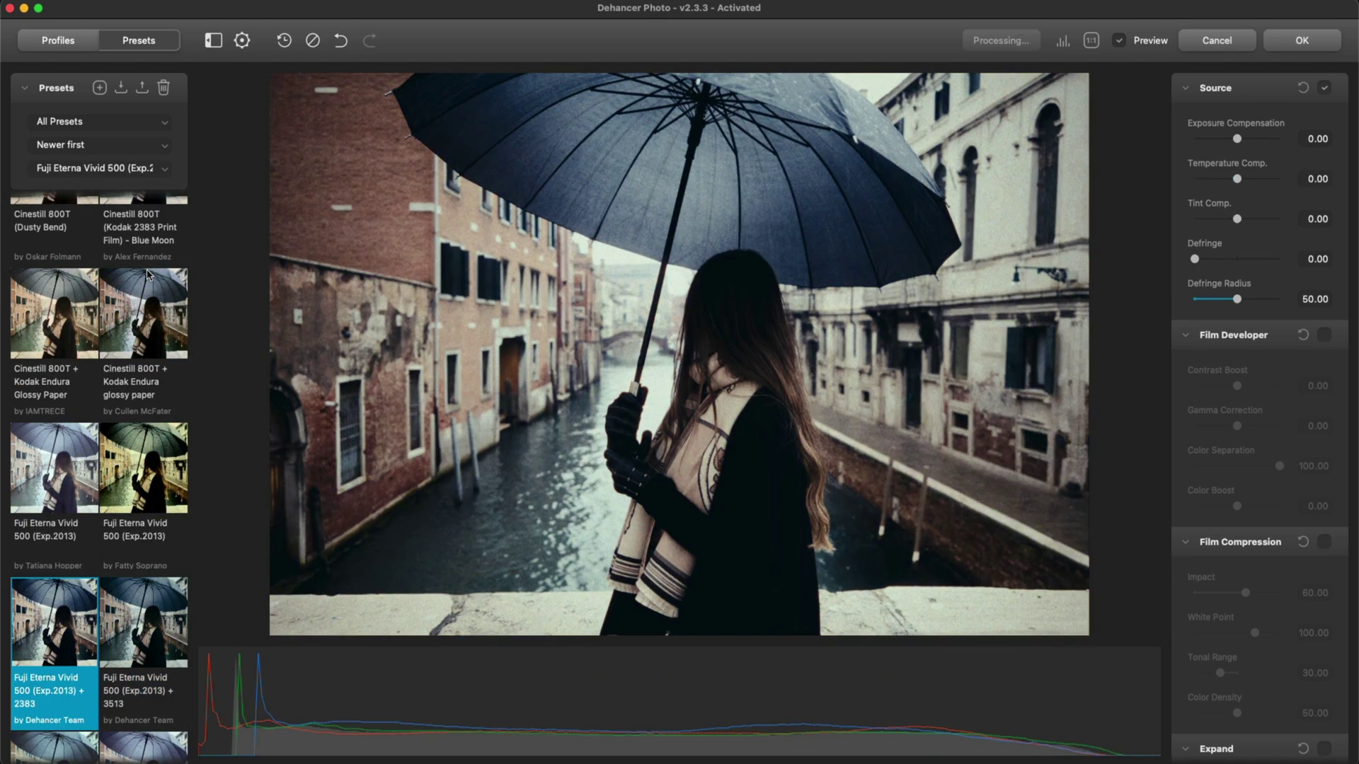
key(Left)
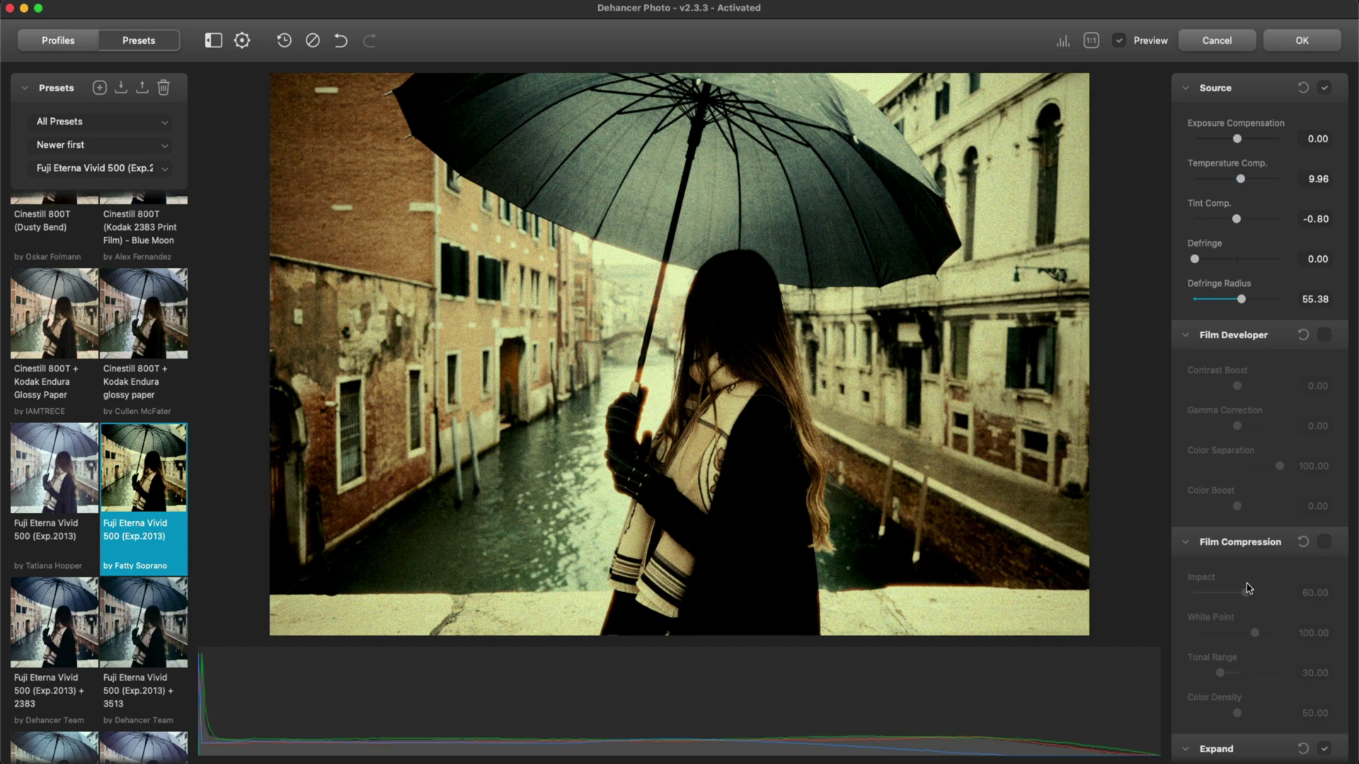
Turn the Halation effect off and on again to compare its influence on the photo
scroll(1249, 588, down, 10)
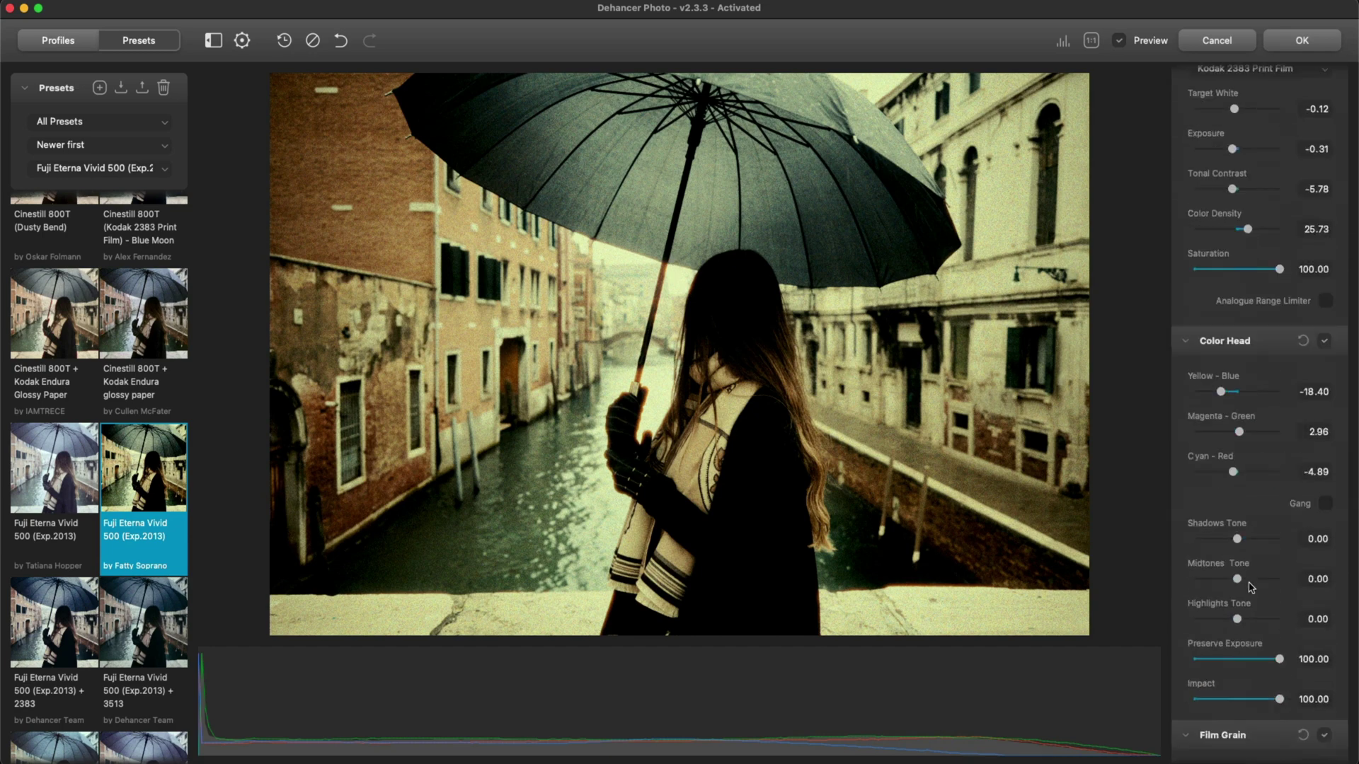
scroll(1251, 586, down, 15)
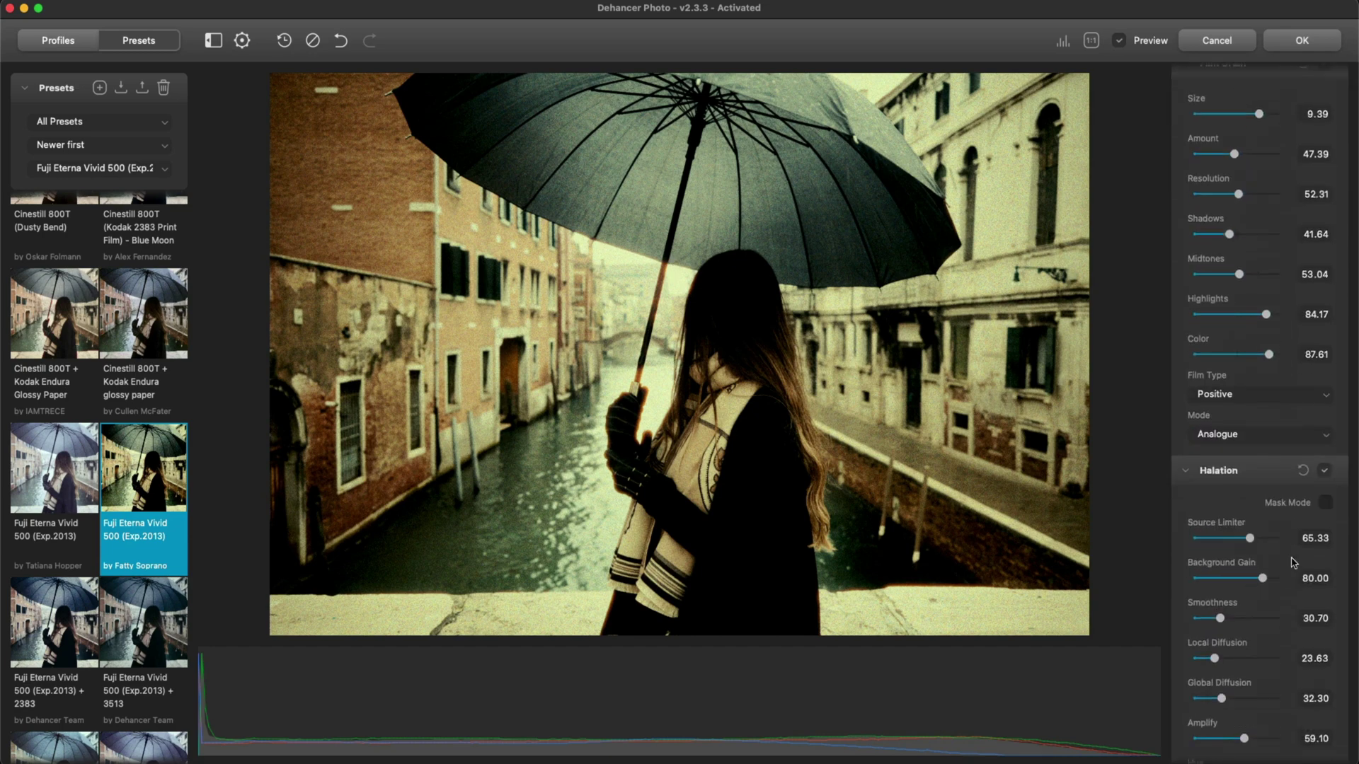
click(1324, 471)
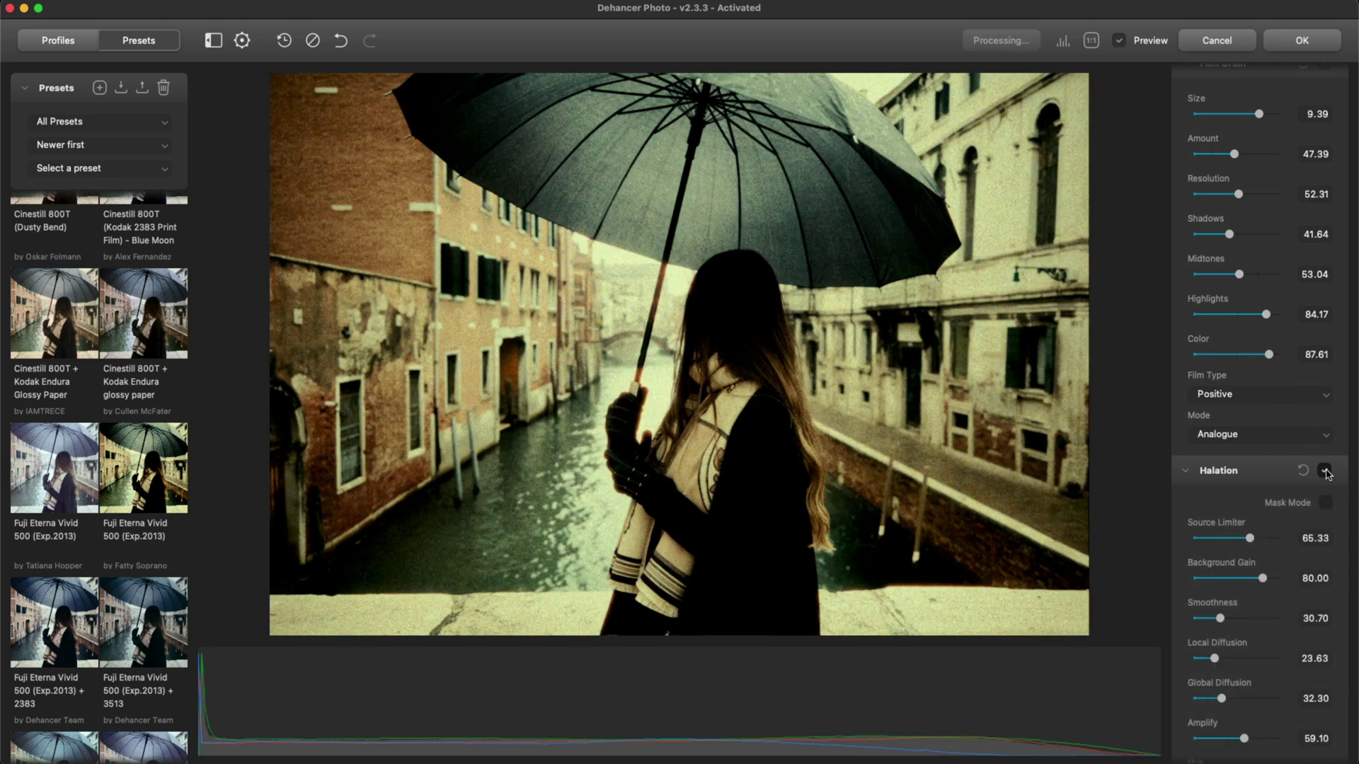
click(1325, 471)
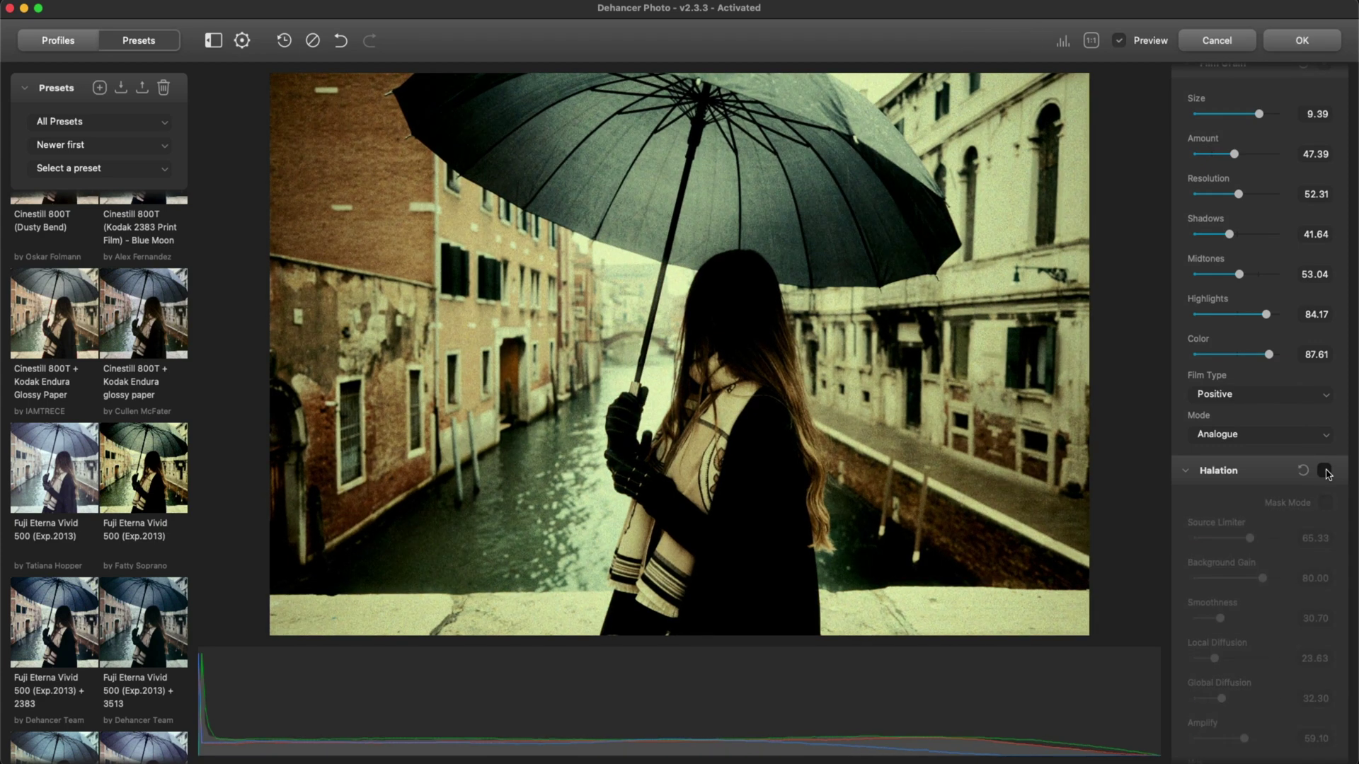
Turn the Bloom effect off and on again to compare the photo with and without it
scroll(1309, 509, down, 5)
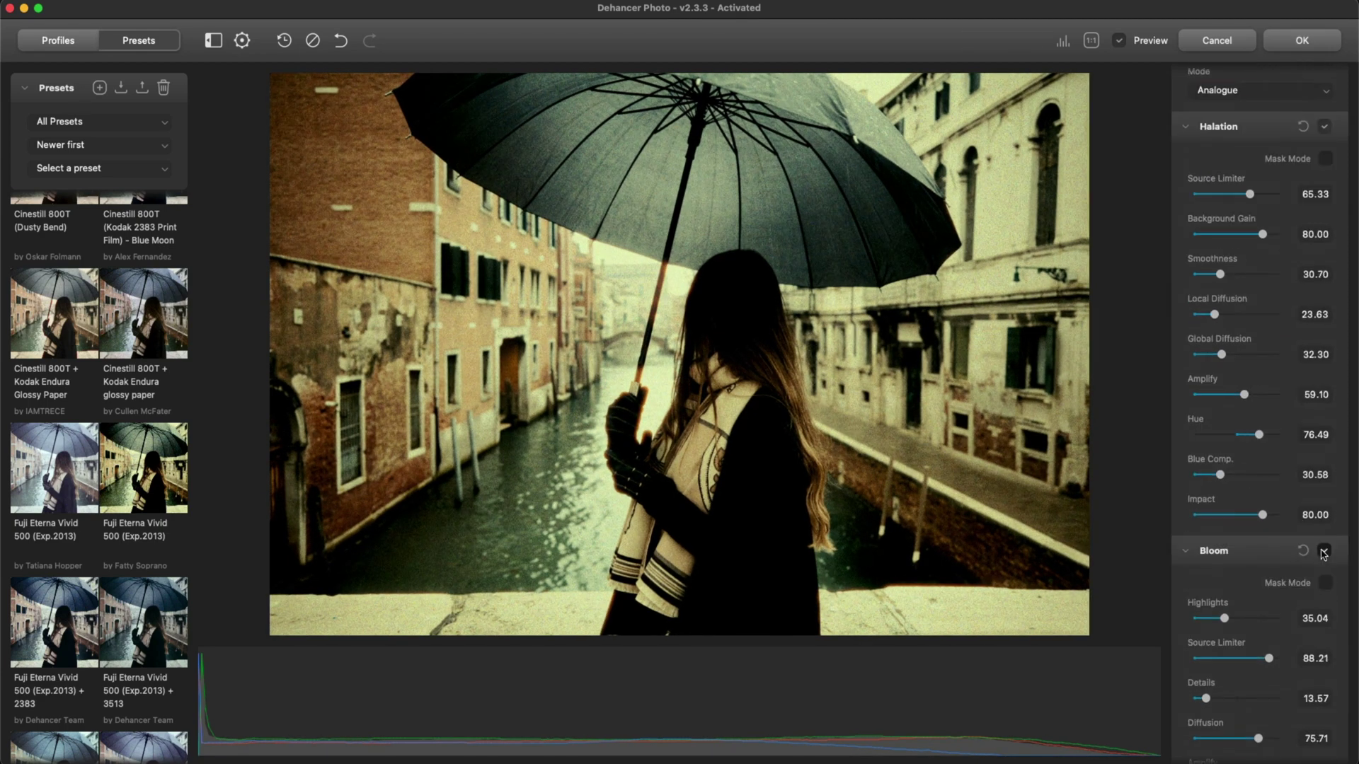
click(1324, 552)
click(1324, 551)
Adjust the Source settings to Exposure Compensation 0.24, Temperature Comp. 9.89 and Tint Comp. 19.86
scroll(1308, 566, up, 3)
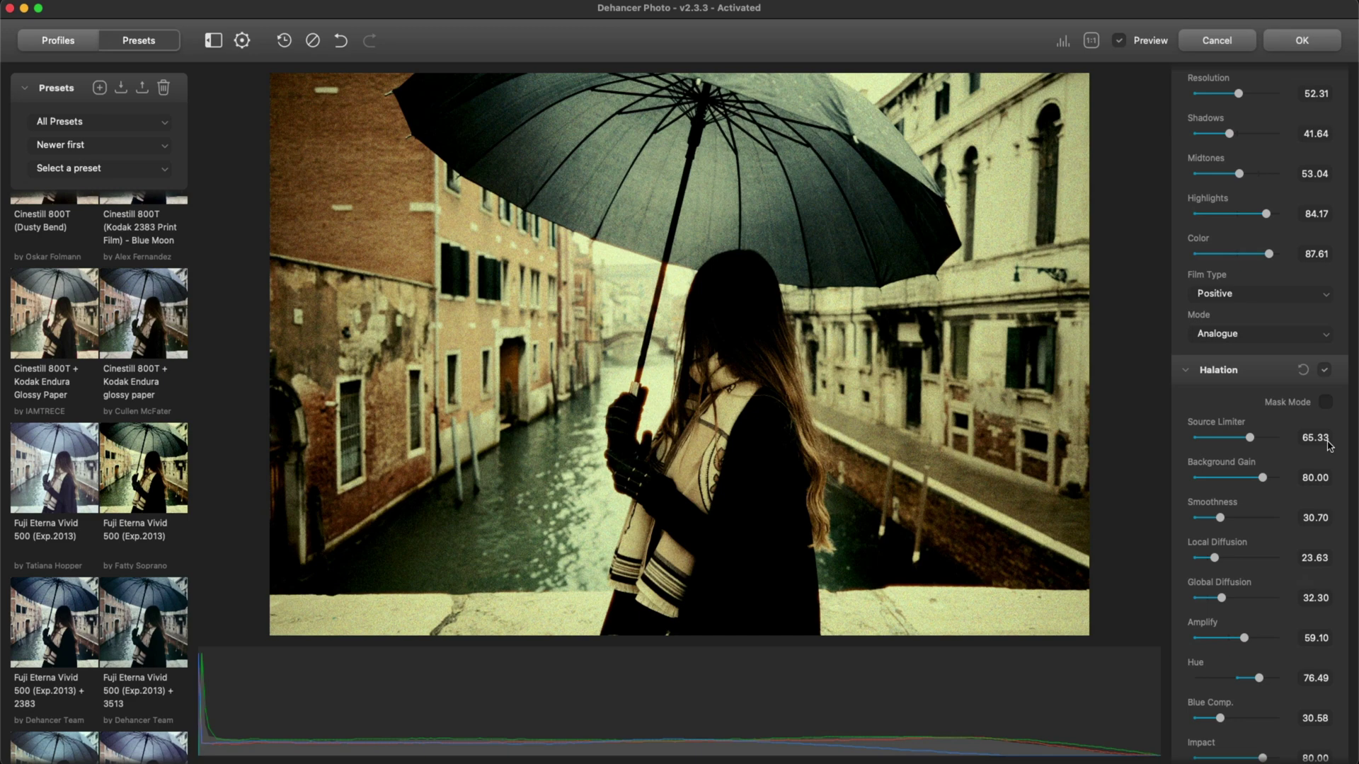
scroll(1324, 407, up, 15)
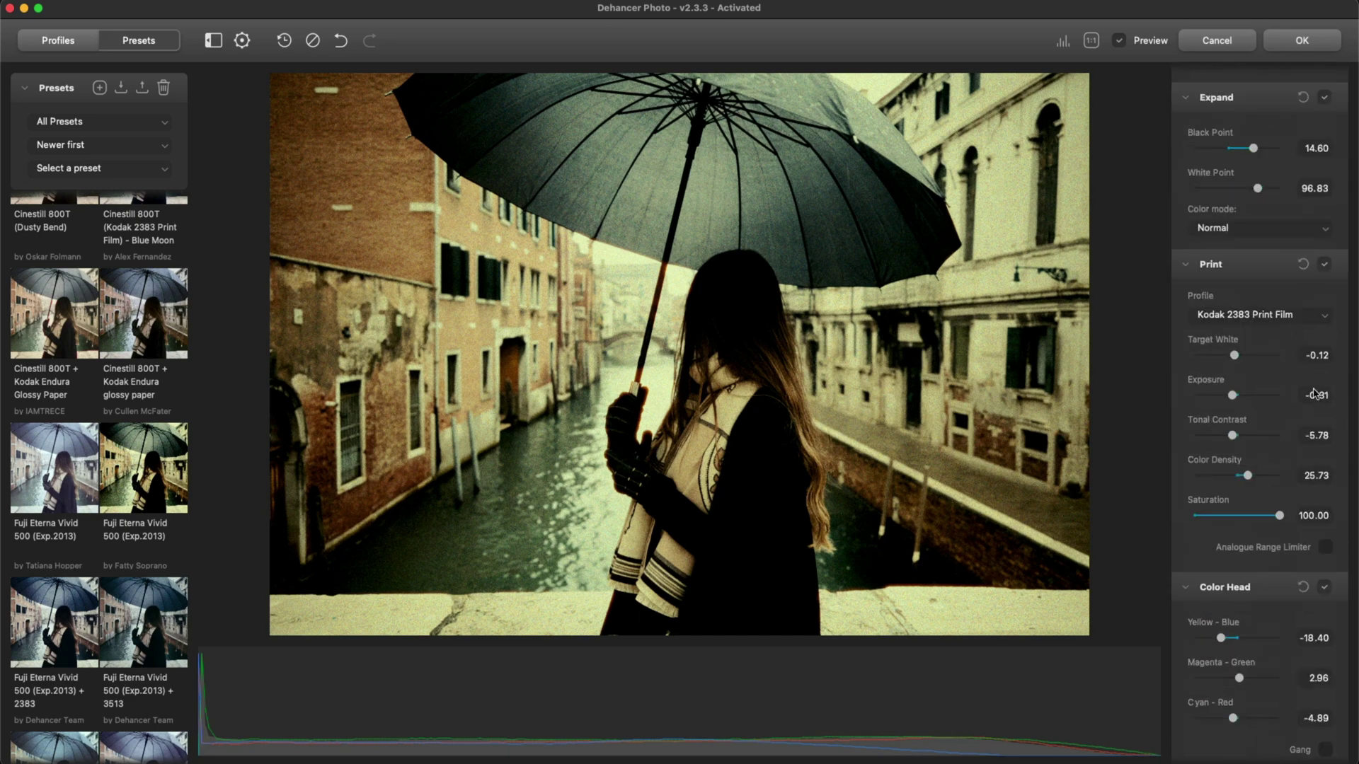
scroll(1313, 394, up, 10)
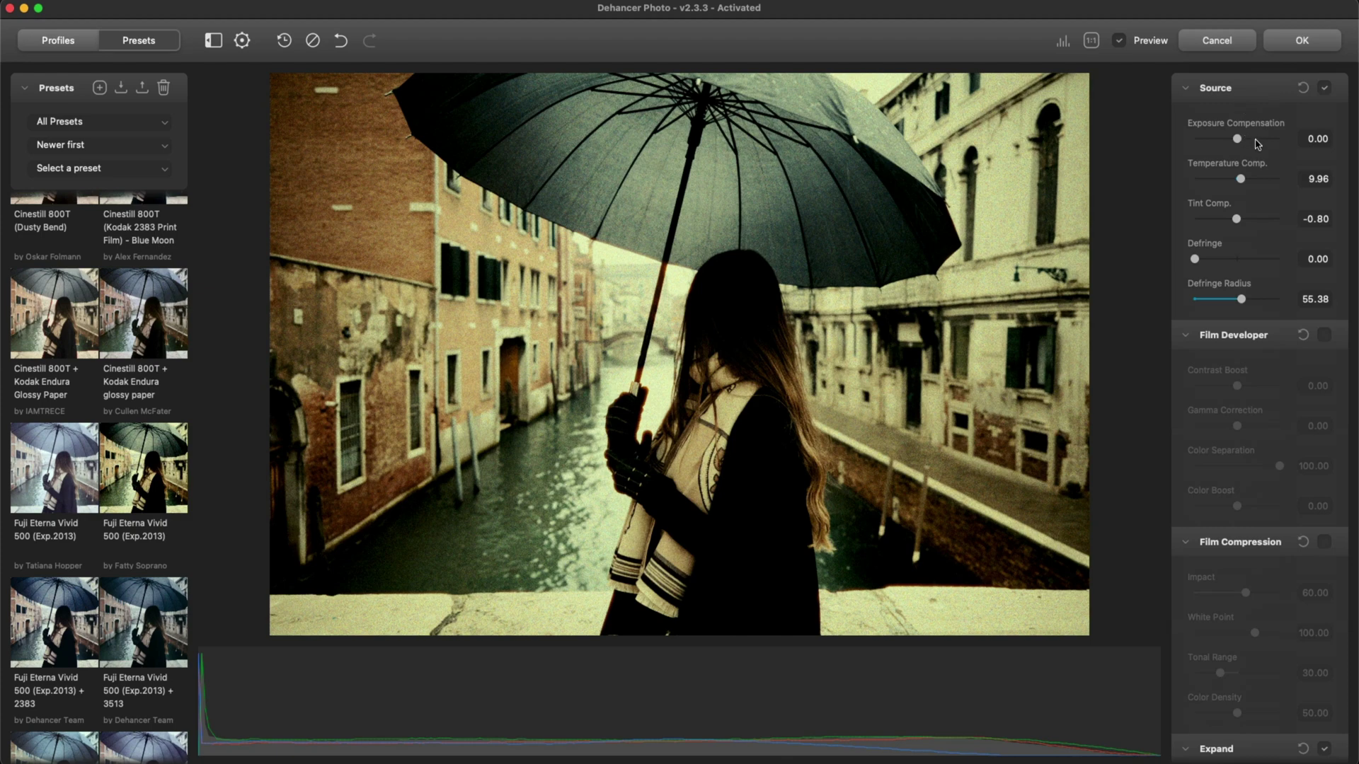
drag(1238, 139, 1244, 219)
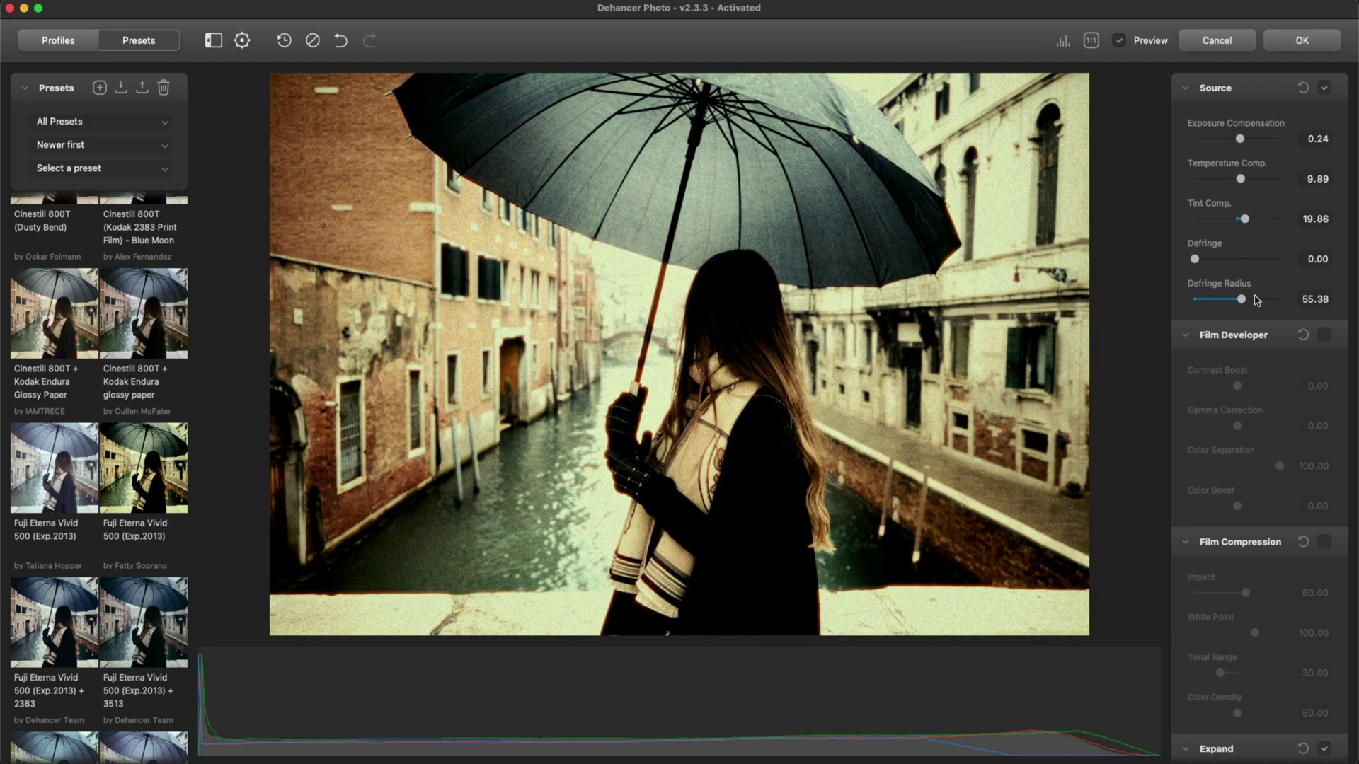
Enable Film Developer with Contrast Boost 5.33, Gamma Correction -11.24, Color Separation 55.85 and Color Boost 12.96
click(1328, 337)
drag(1237, 386, 1230, 428)
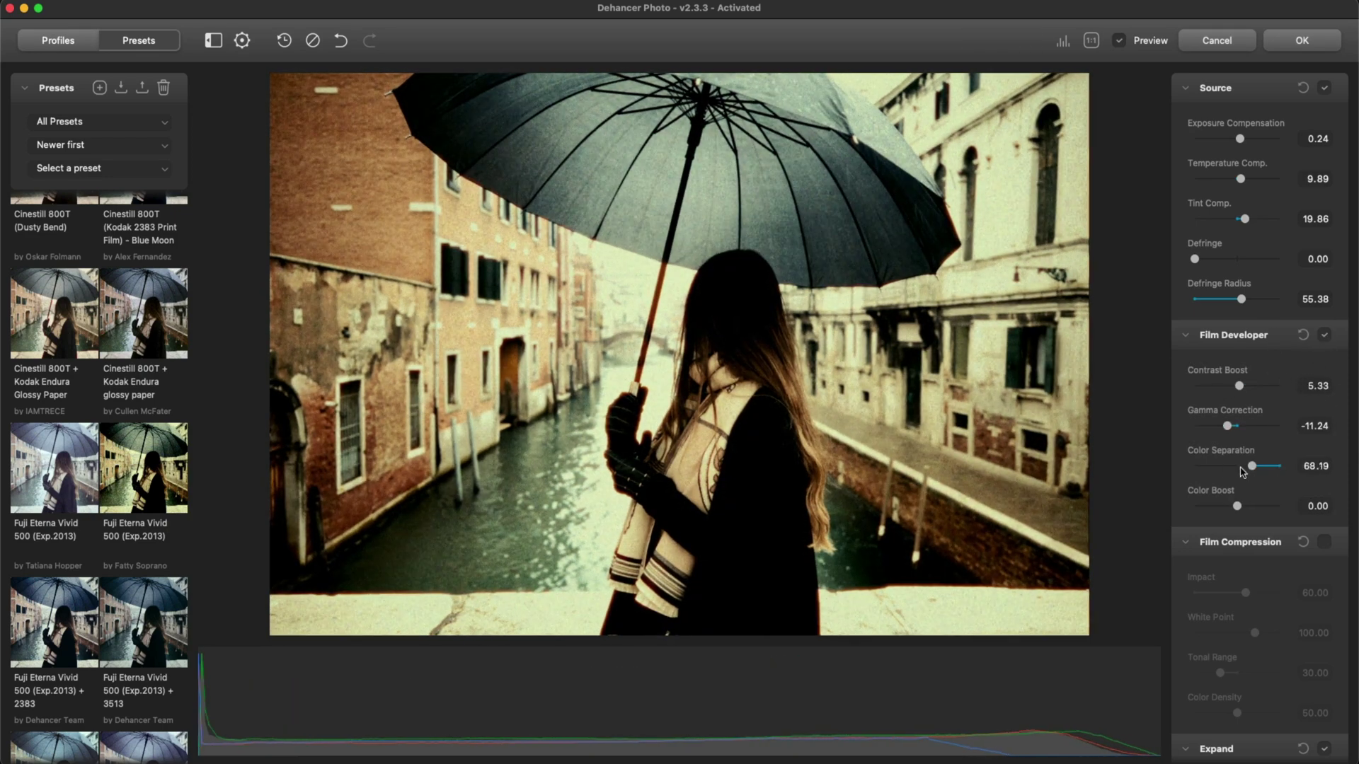
drag(1282, 468, 1244, 467)
mouse_move(1239, 507)
mouse_down()
mouse_move(1259, 510)
mouse_move(1243, 508)
mouse_up()
Enable Film Compression with Impact 53.62, White Point 101.80, Tonal Range 28.66 and Color Density 38.59
scroll(1246, 425, down, 5)
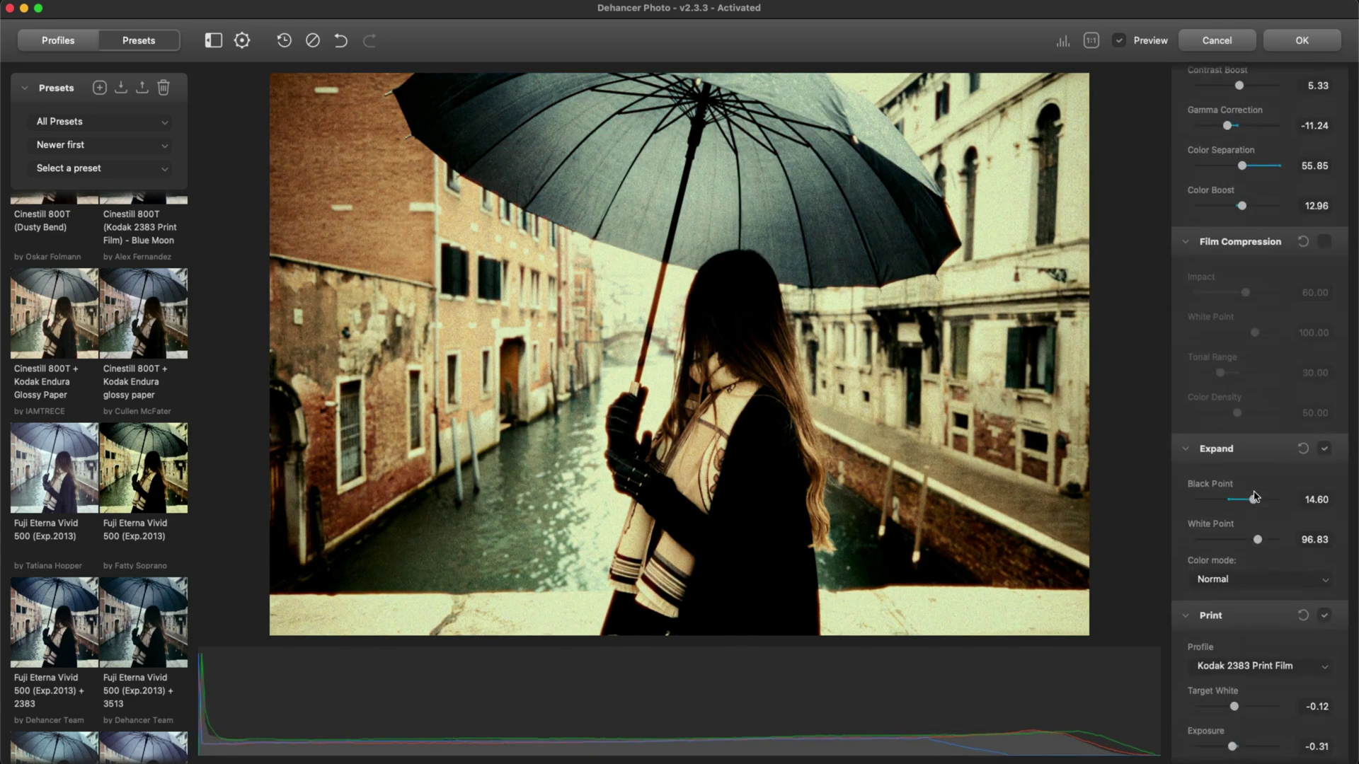
drag(1246, 293, 1228, 413)
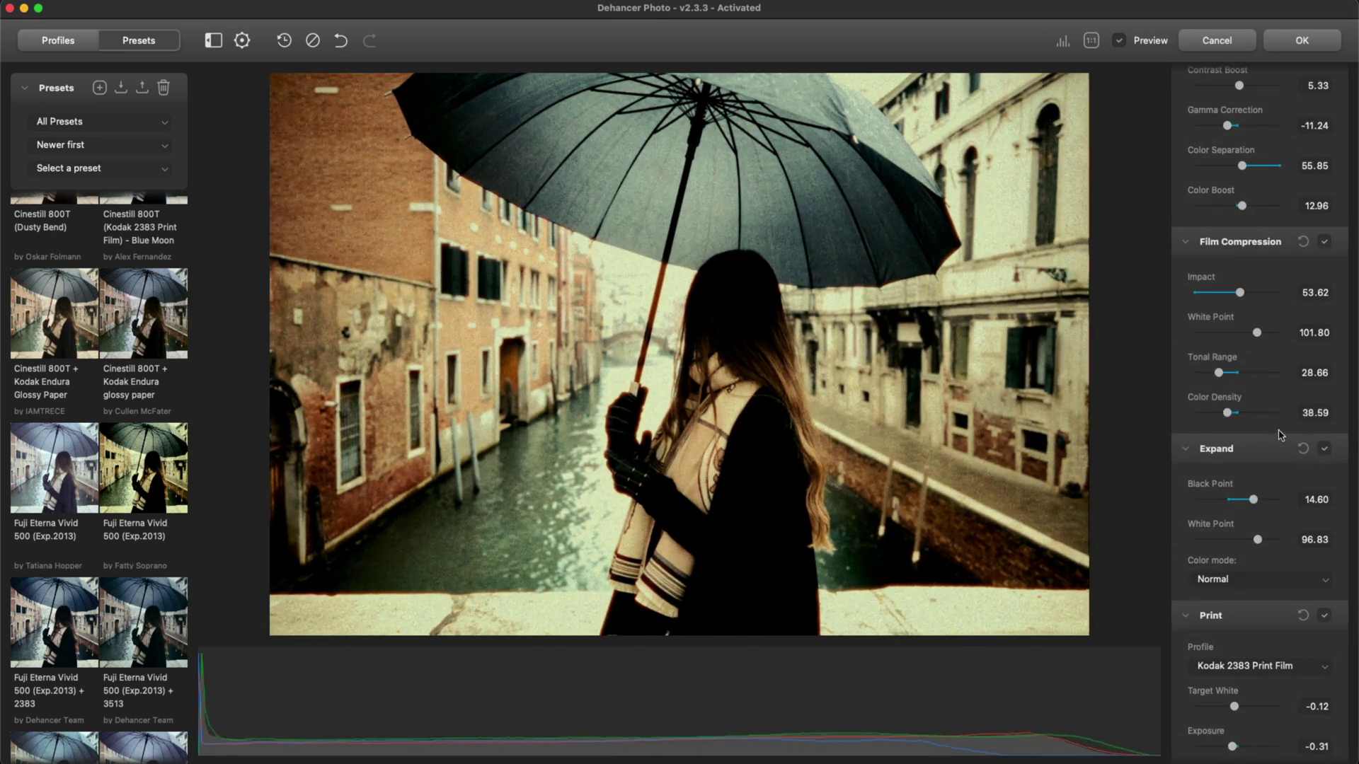
Set the Expand Black Point to 1.42 and White Point to 95.46, keeping the color mode at Normal
scroll(1289, 425, down, 4)
drag(1253, 268, 1257, 309)
click(1271, 348)
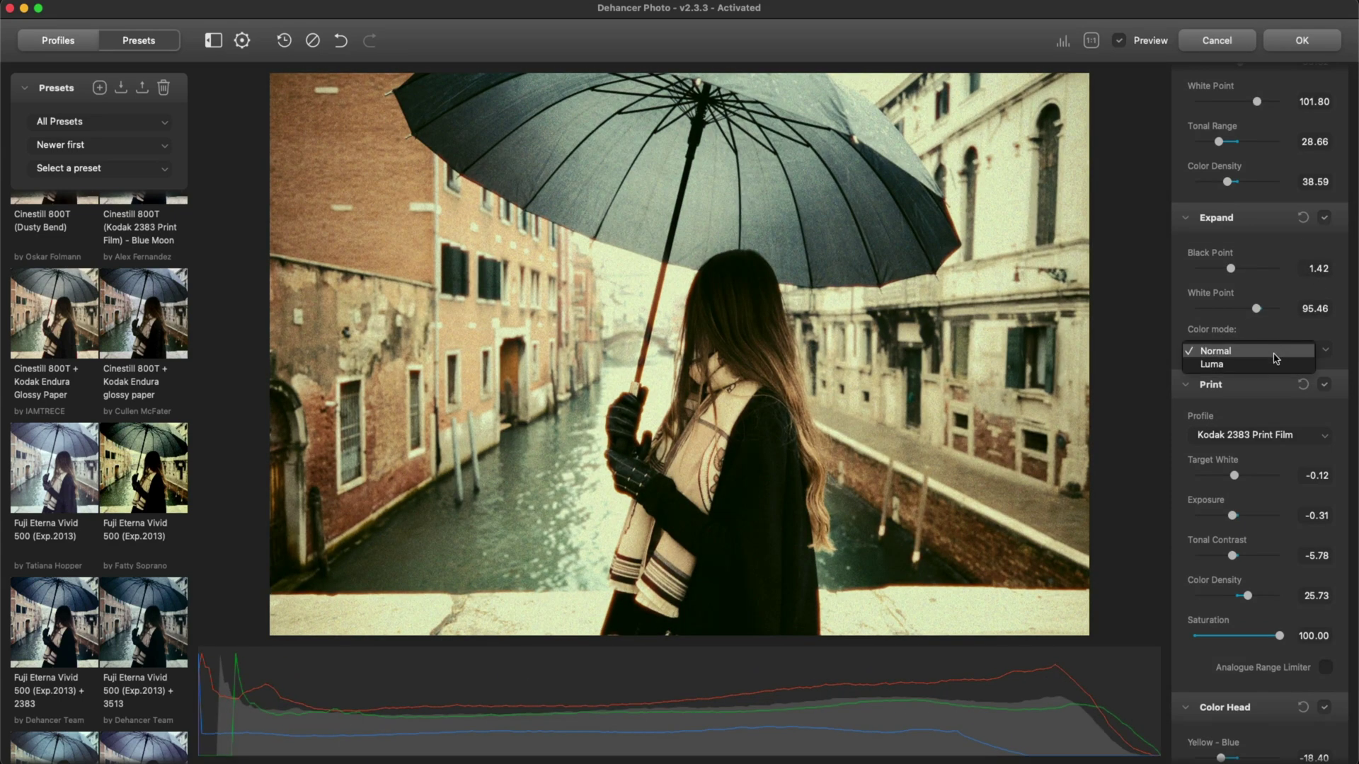
click(1272, 345)
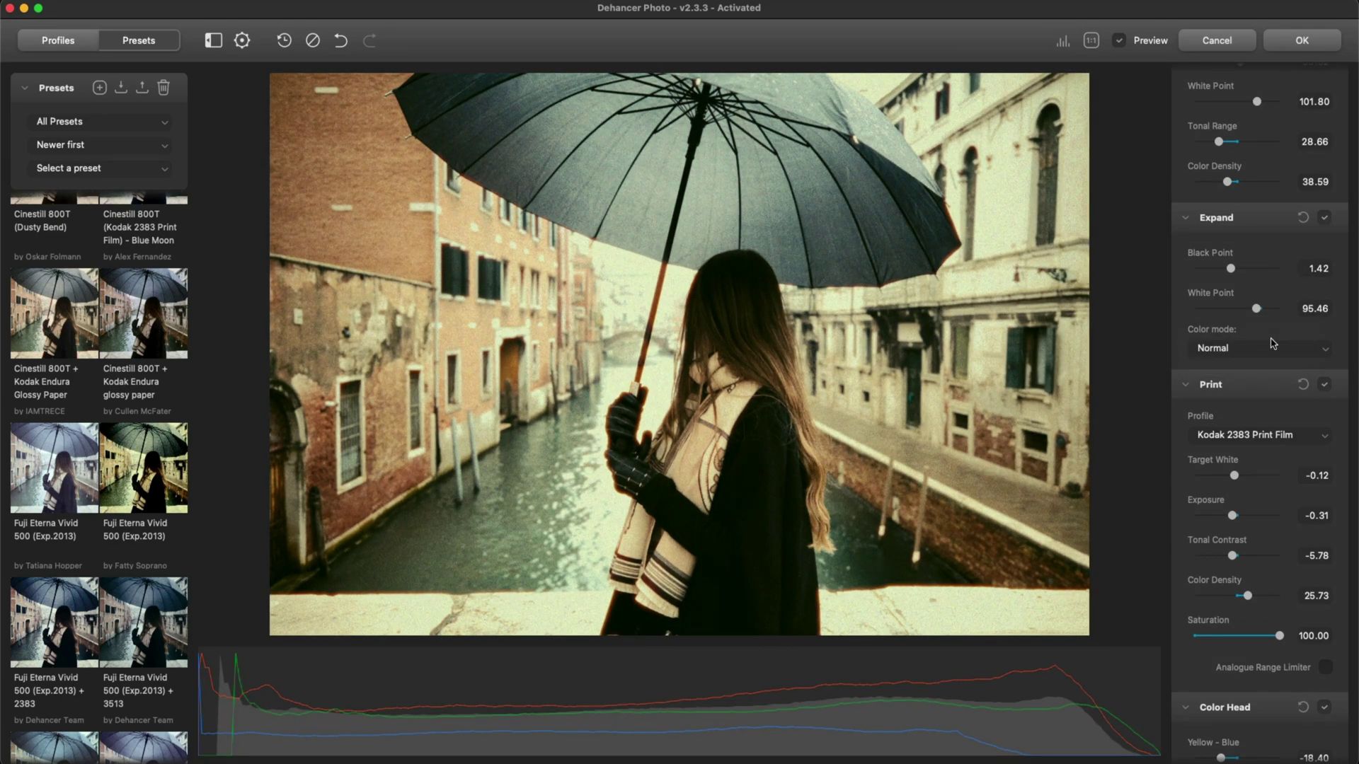
Set the Print profile to Kodak Endura Glossy Paper with Exposure -0.44, Tonal Contrast -2.49, Color Density 27.63 and Saturation 92.86
scroll(1271, 400, down, 5)
click(1307, 205)
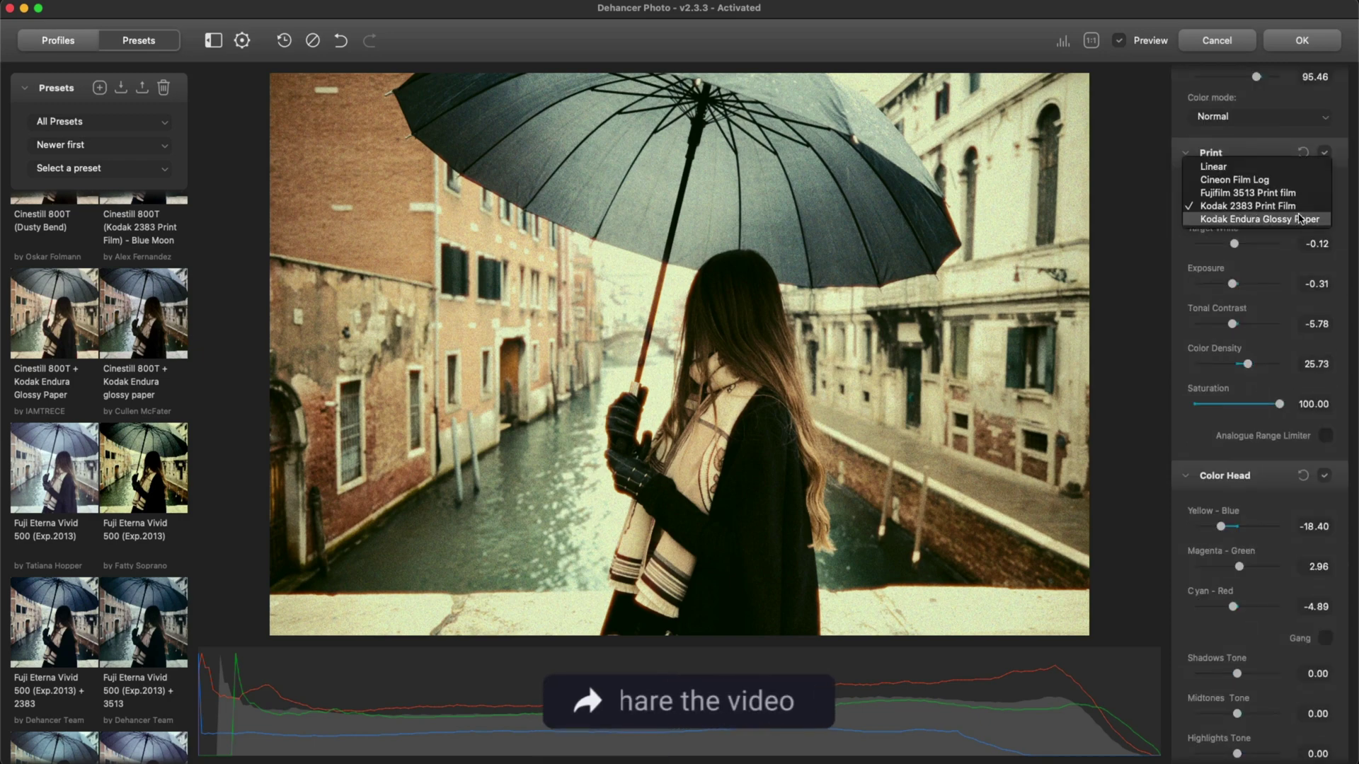
click(1300, 219)
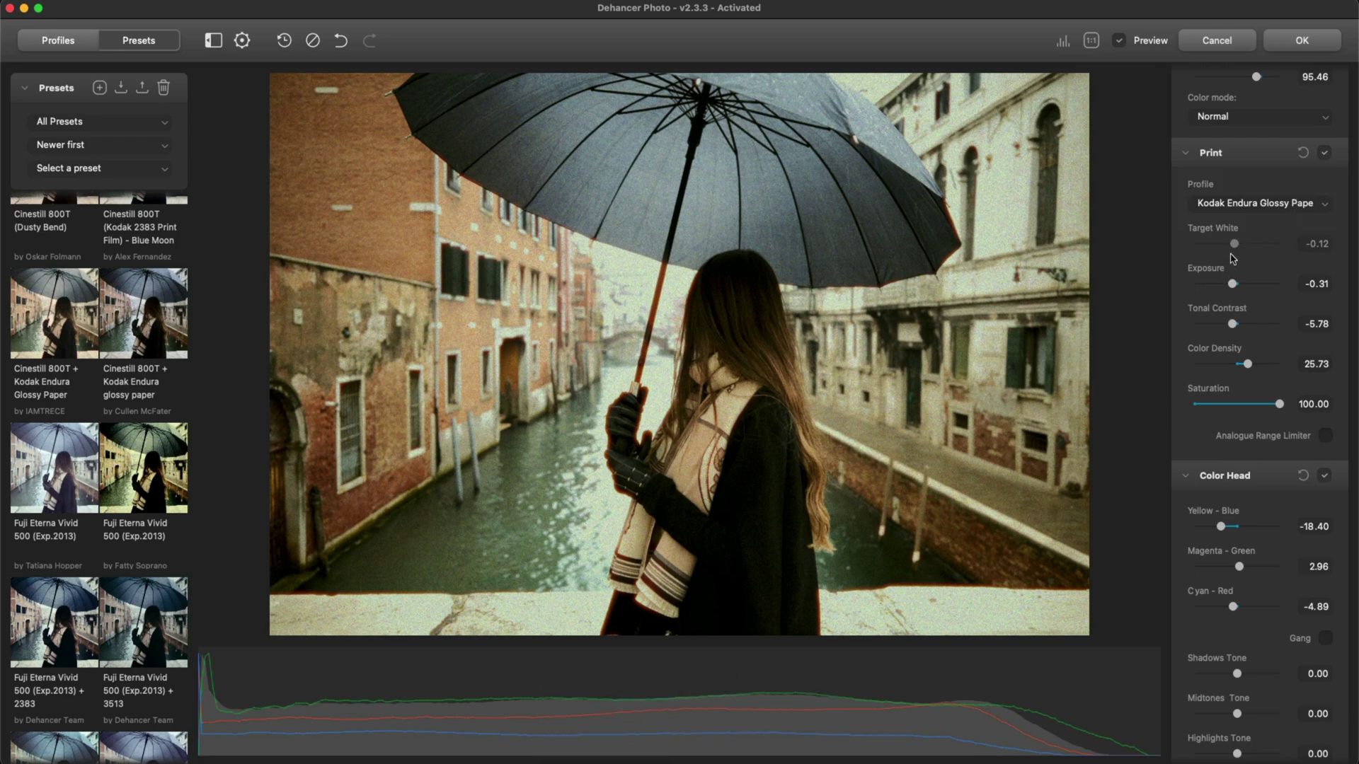
drag(1232, 283, 1248, 364)
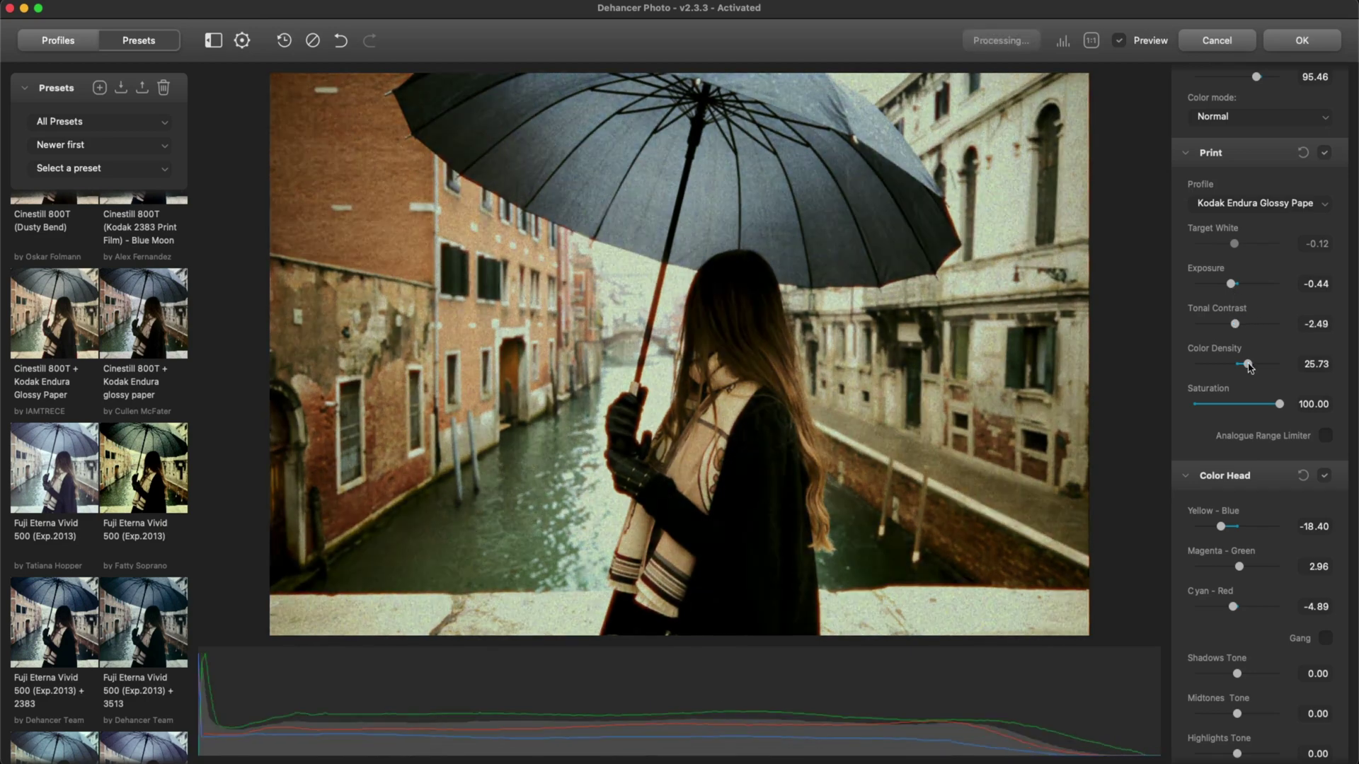
drag(1283, 410, 1279, 418)
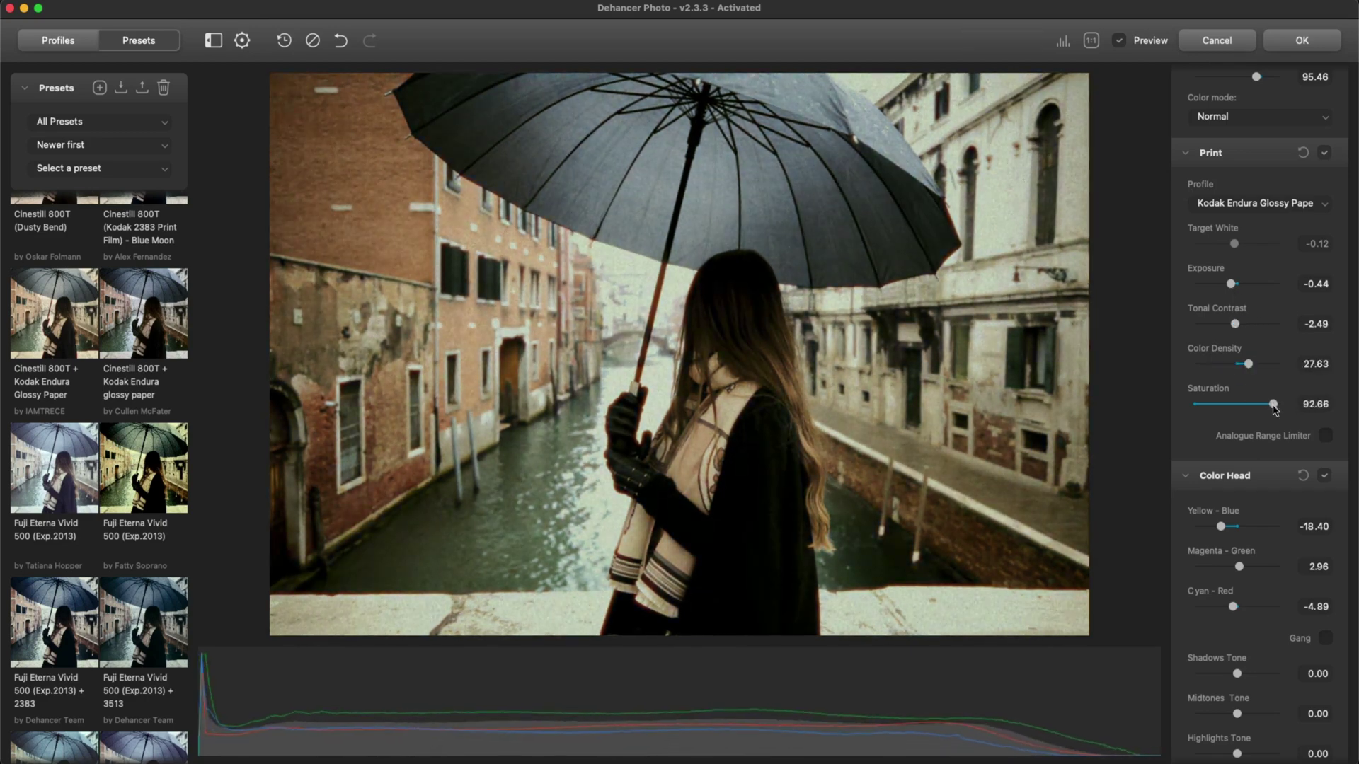
Set Color Head to Yellow-Blue -10.11, Magenta-Green 1.34, Cyan-Red 0.90, Shadows -24.15, Midtones -12.37, Highlights 55.93, Preserve Exposure 66.82 and Impact 95.29
scroll(1284, 464, down, 5)
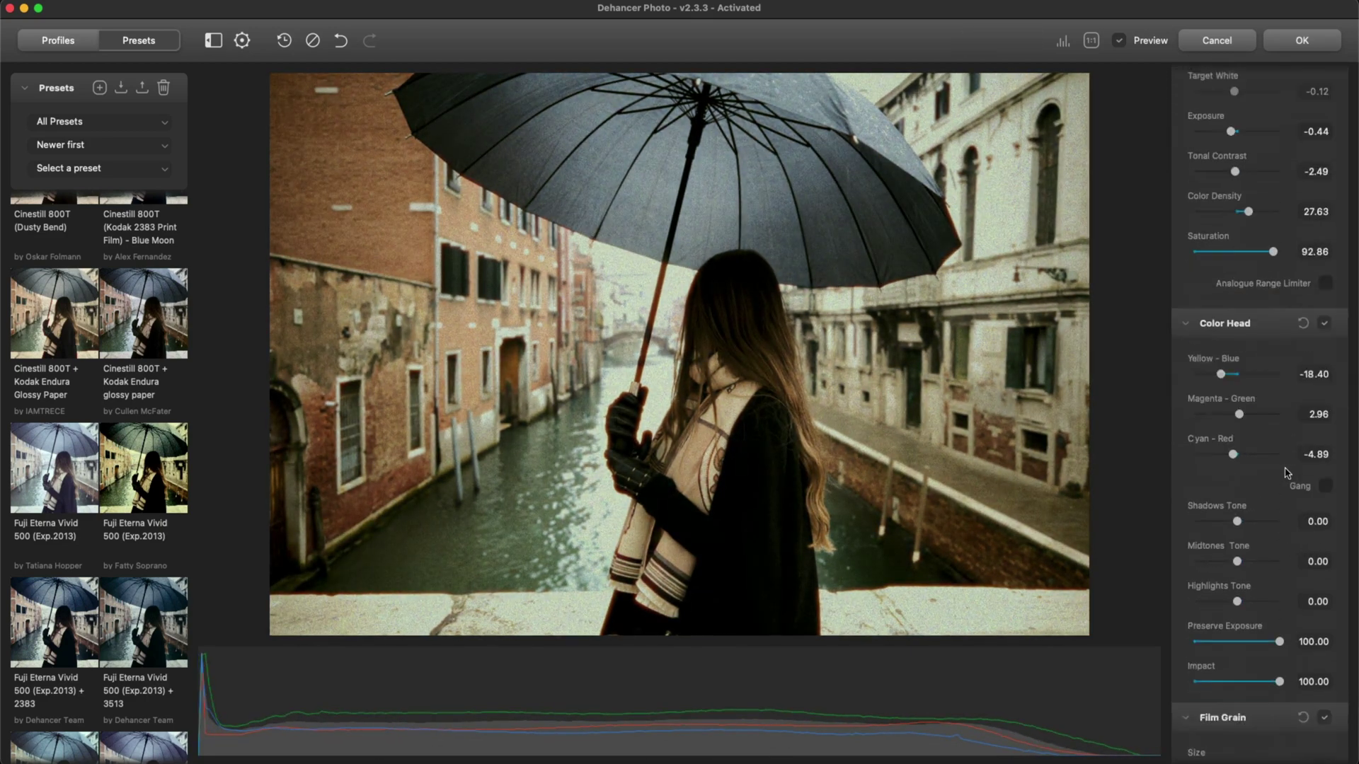
drag(1221, 365, 1238, 445)
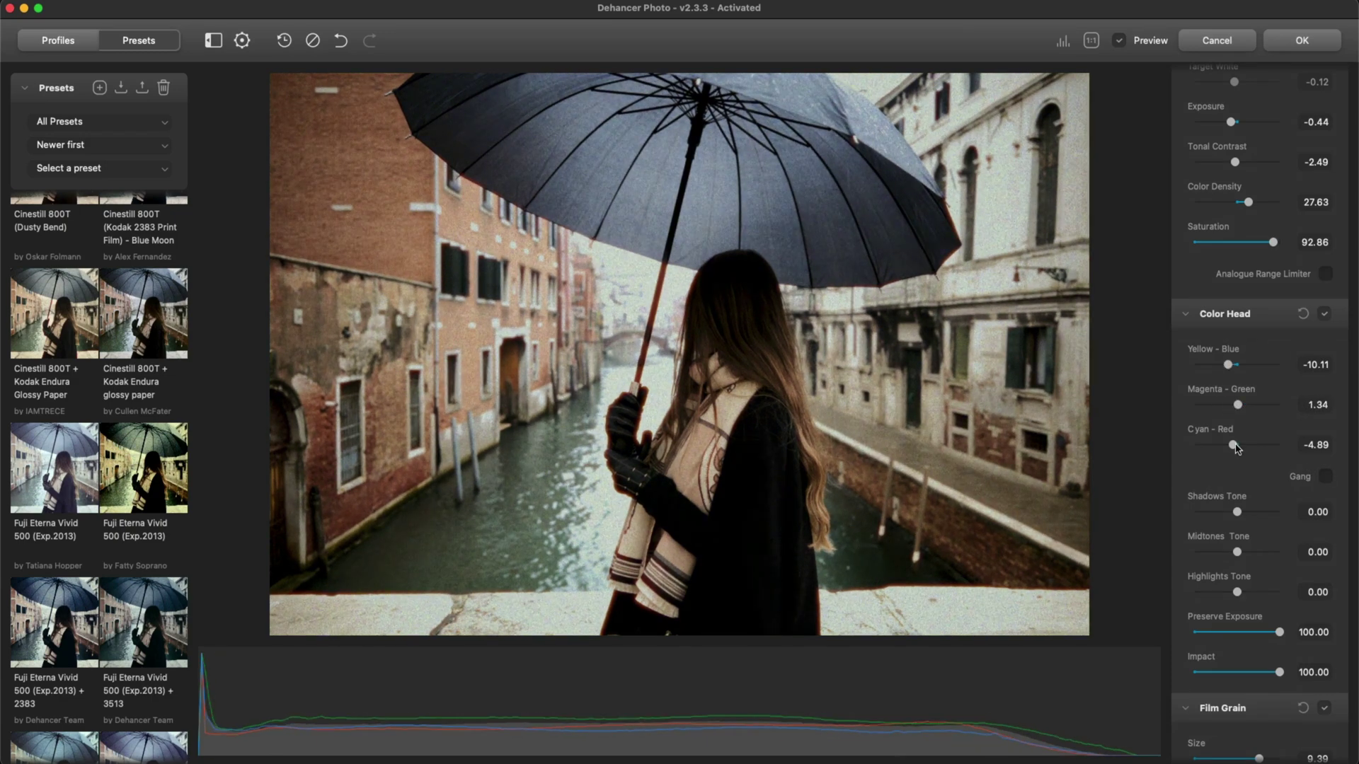
drag(1238, 511, 1275, 672)
Compare the photo with Film Grain switched off and on
scroll(1257, 645, down, 9)
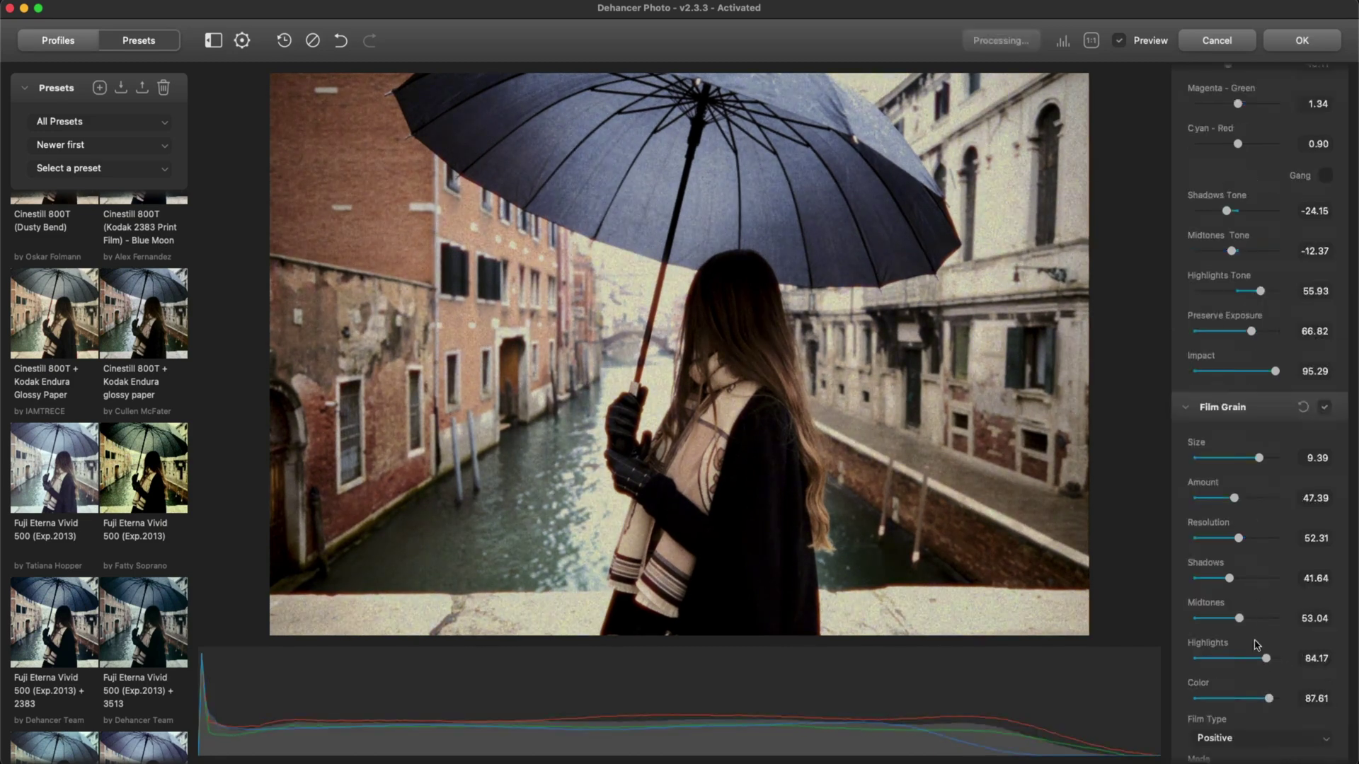
click(1325, 408)
click(1325, 408)
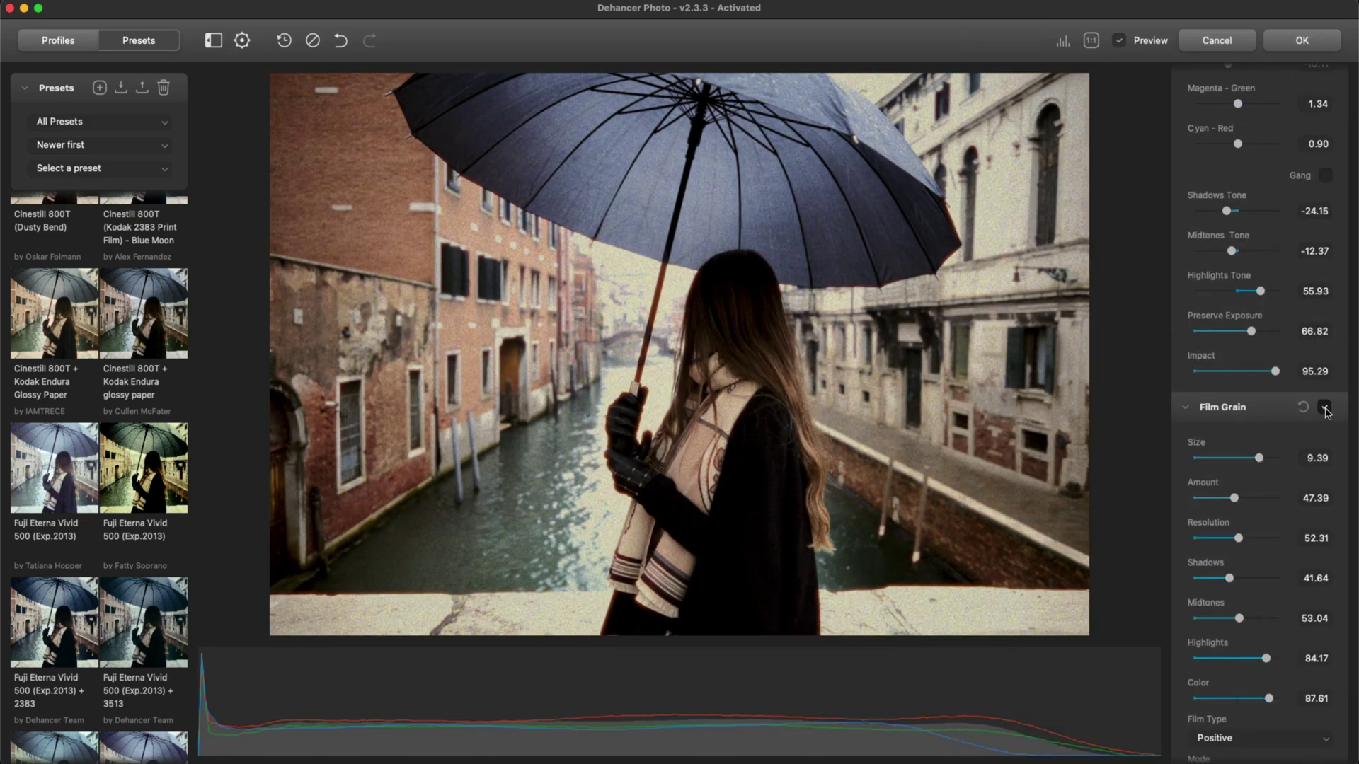
click(1325, 409)
click(1324, 408)
Set Film Grain to Size 2.06, Amount 17.74, Resolution 54.92, Shadows 29.08, Midtones 99.86, Highlights 90.06 and Color 51.80
drag(1259, 457, 1205, 461)
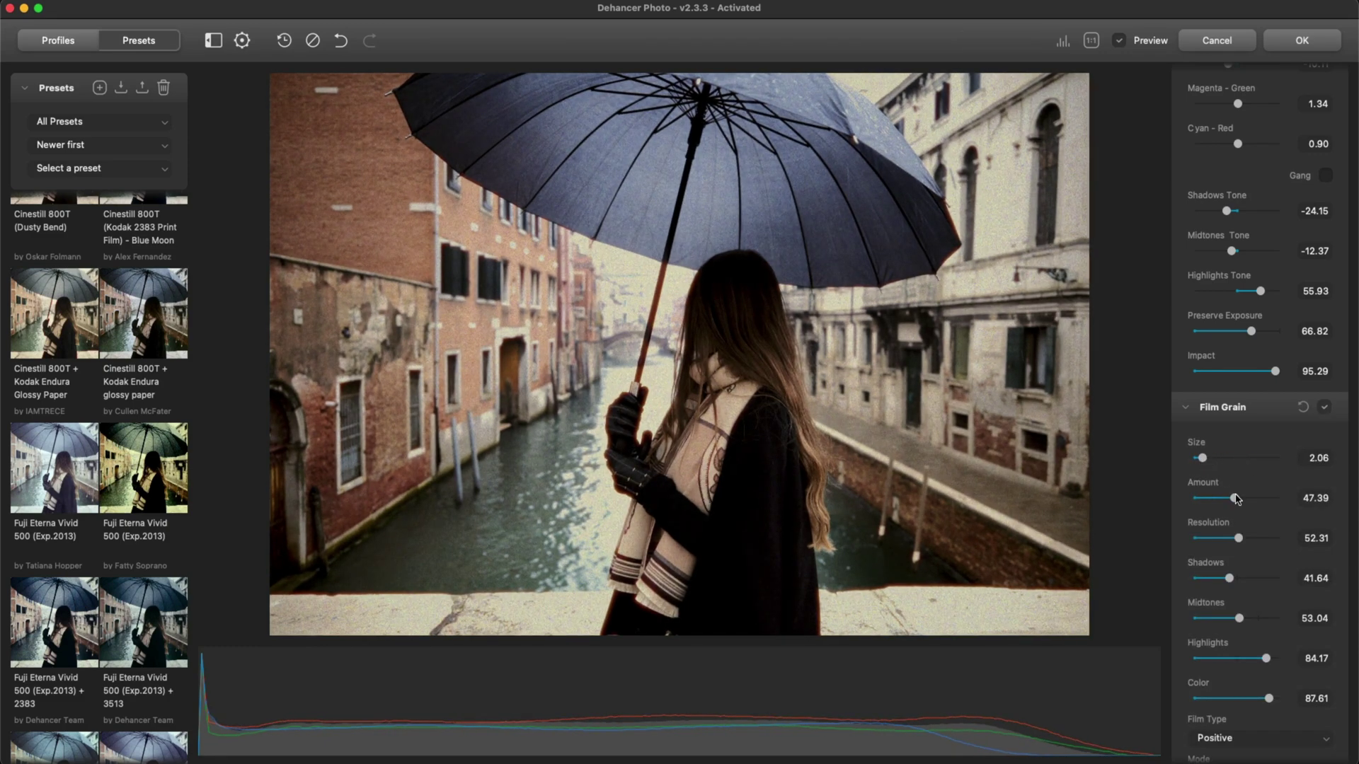
drag(1234, 498, 1240, 539)
drag(1228, 578, 1271, 658)
drag(1268, 698, 1238, 699)
Try the Digital (experimental) grain mode and return to Analogue, keeping the film type at Positive
scroll(1243, 496, down, 5)
click(1242, 459)
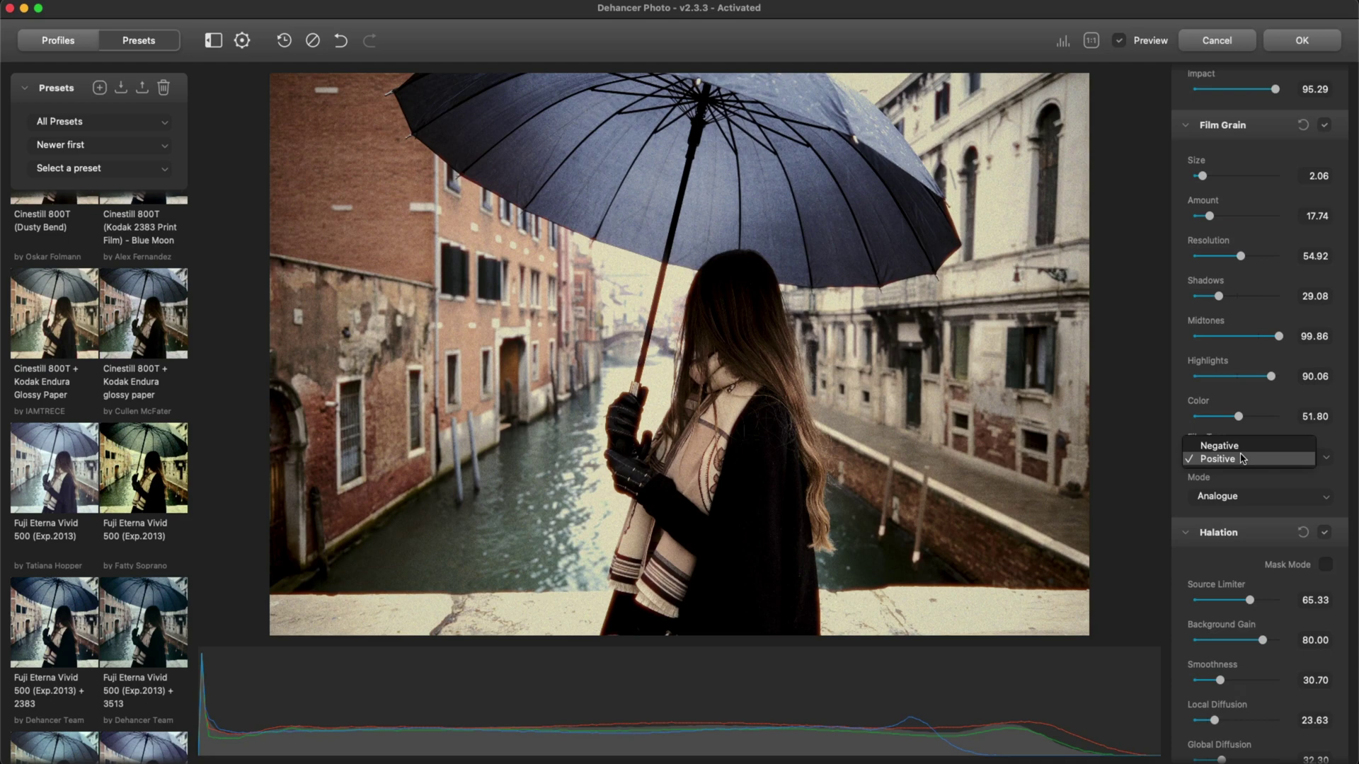
click(1242, 458)
click(1251, 496)
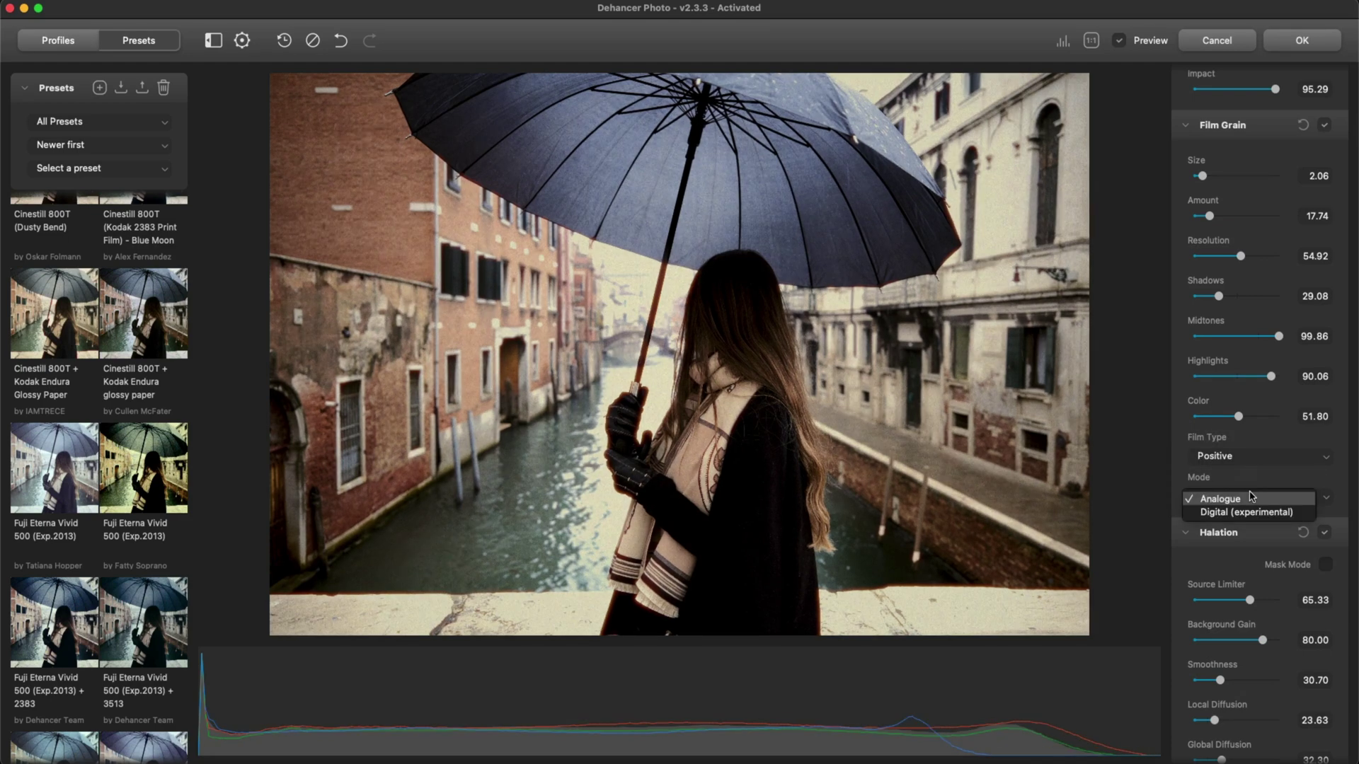
click(1266, 512)
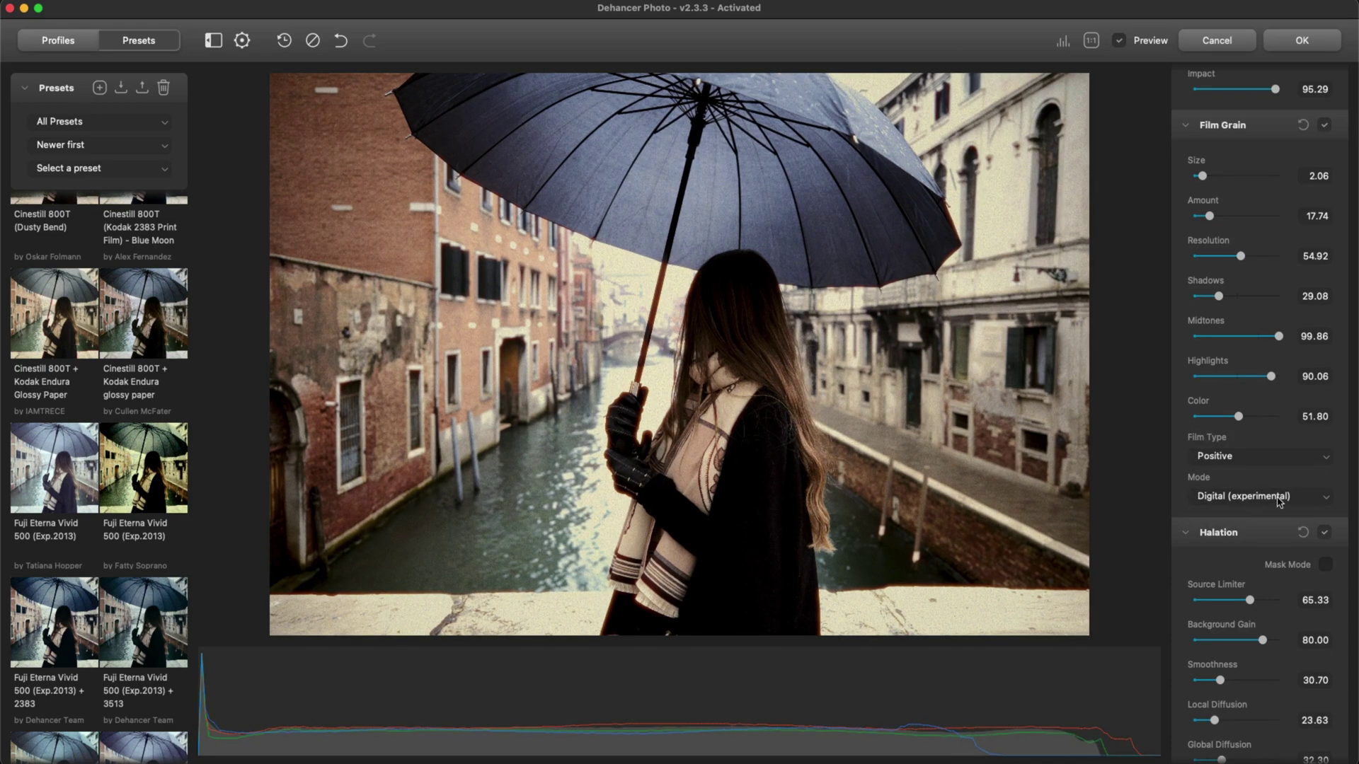
click(1286, 502)
click(1291, 489)
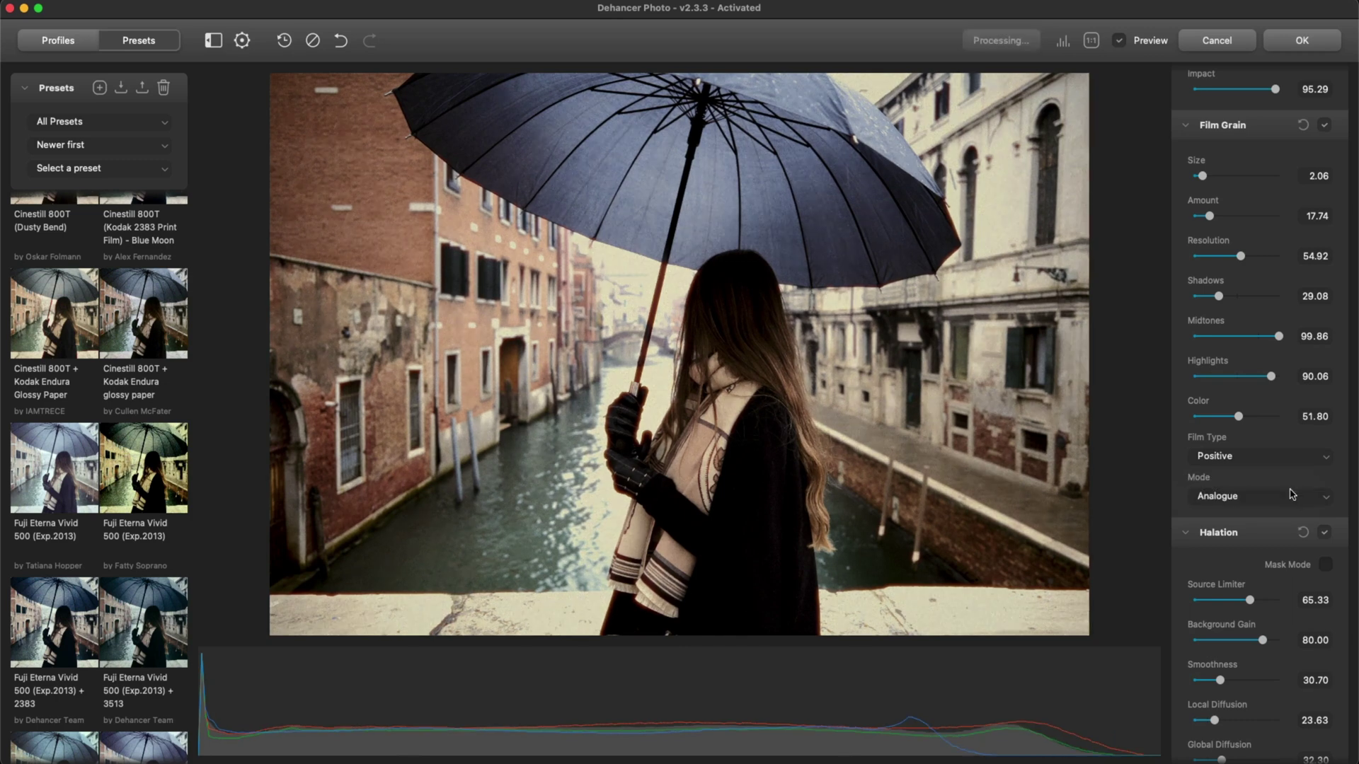
Set Halation to Source Limiter 31.48, Background Gain 61.92, Smoothness 20.53, Global Diffusion 46.08, Amplify 54.78, Hue 60.47, Blue Comp. 58.45 and Impact 82.88
click(1325, 533)
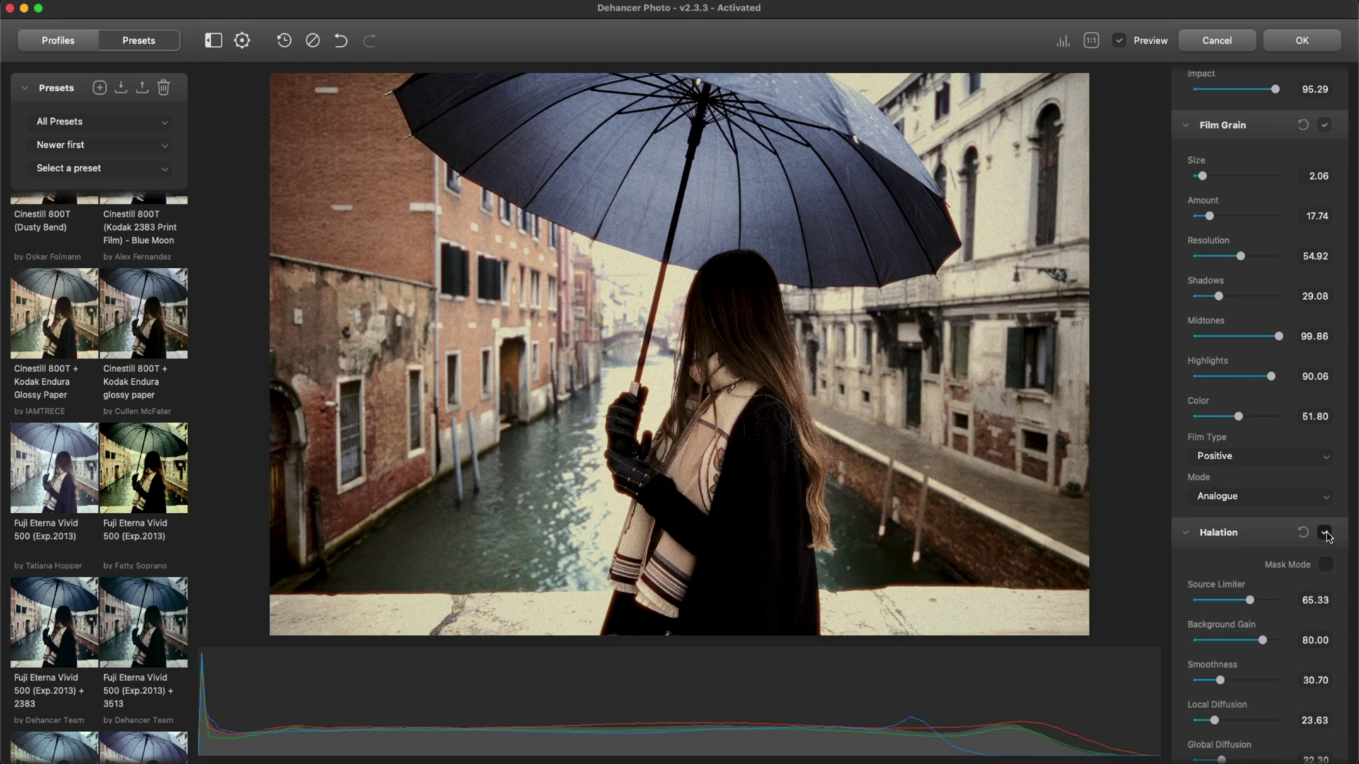
drag(1250, 601, 1220, 601)
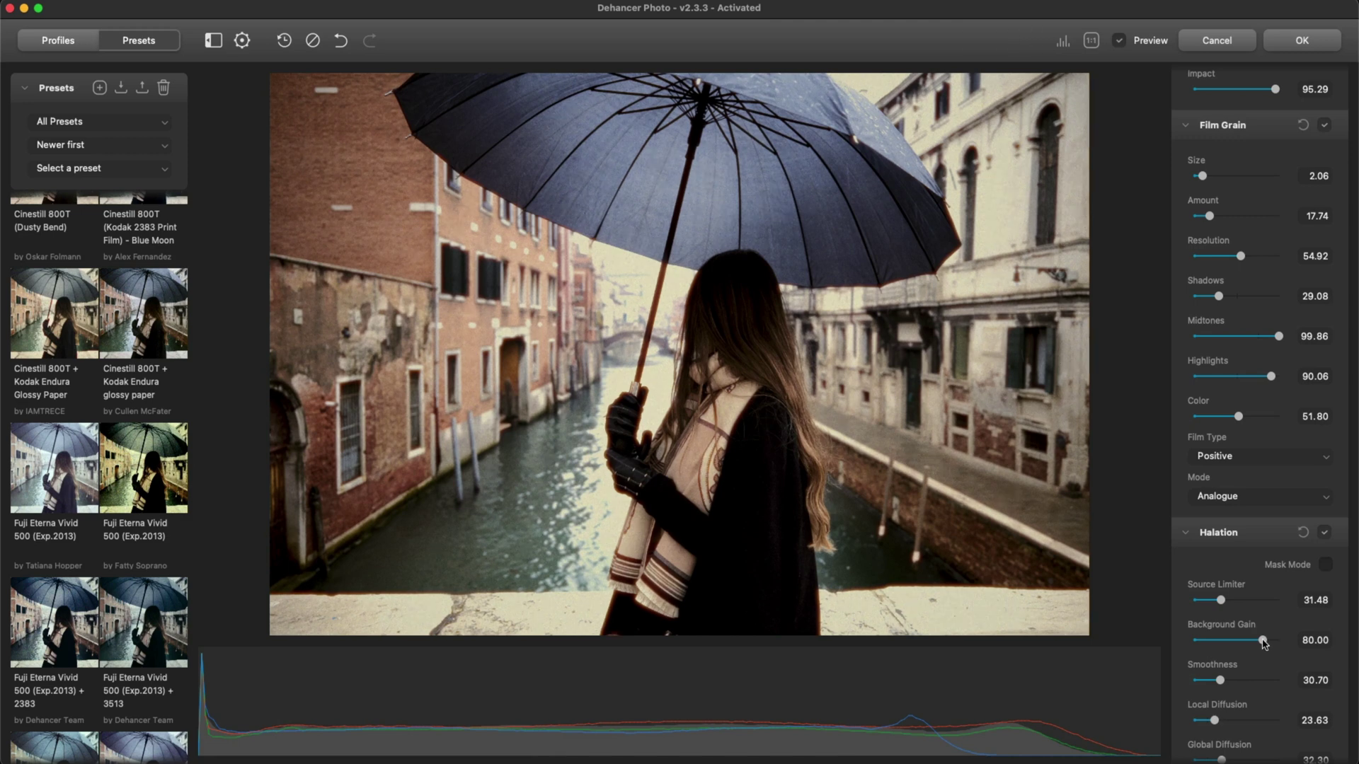
drag(1262, 640, 1211, 682)
scroll(1231, 637, down, 5)
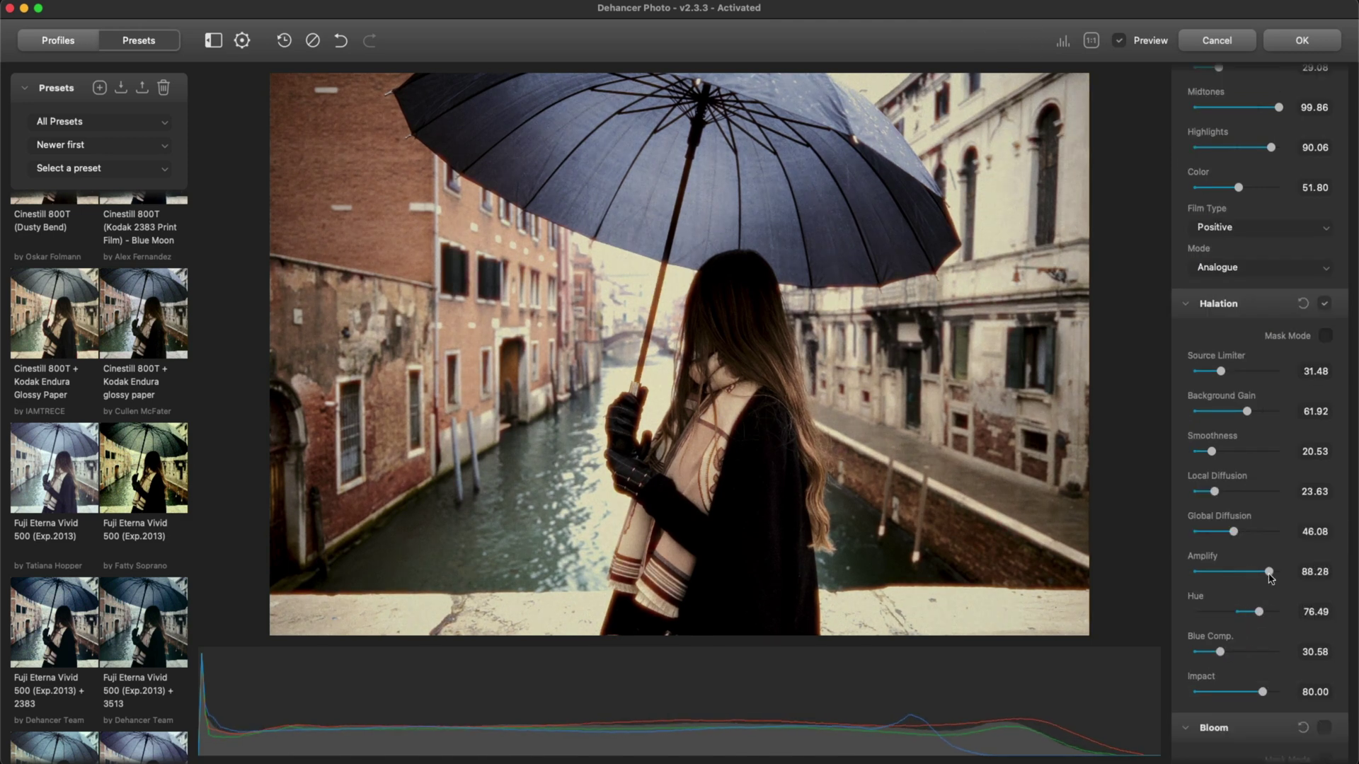
drag(1247, 572, 1246, 613)
click(1260, 613)
drag(1219, 652, 1264, 692)
Enable Bloom with Highlights 84.92, Source Limiter 44.14, Details 59.64, Diffusion 17.01 and Amplify 64.15, comparing the photo with and without it
scroll(1320, 507, down, 5)
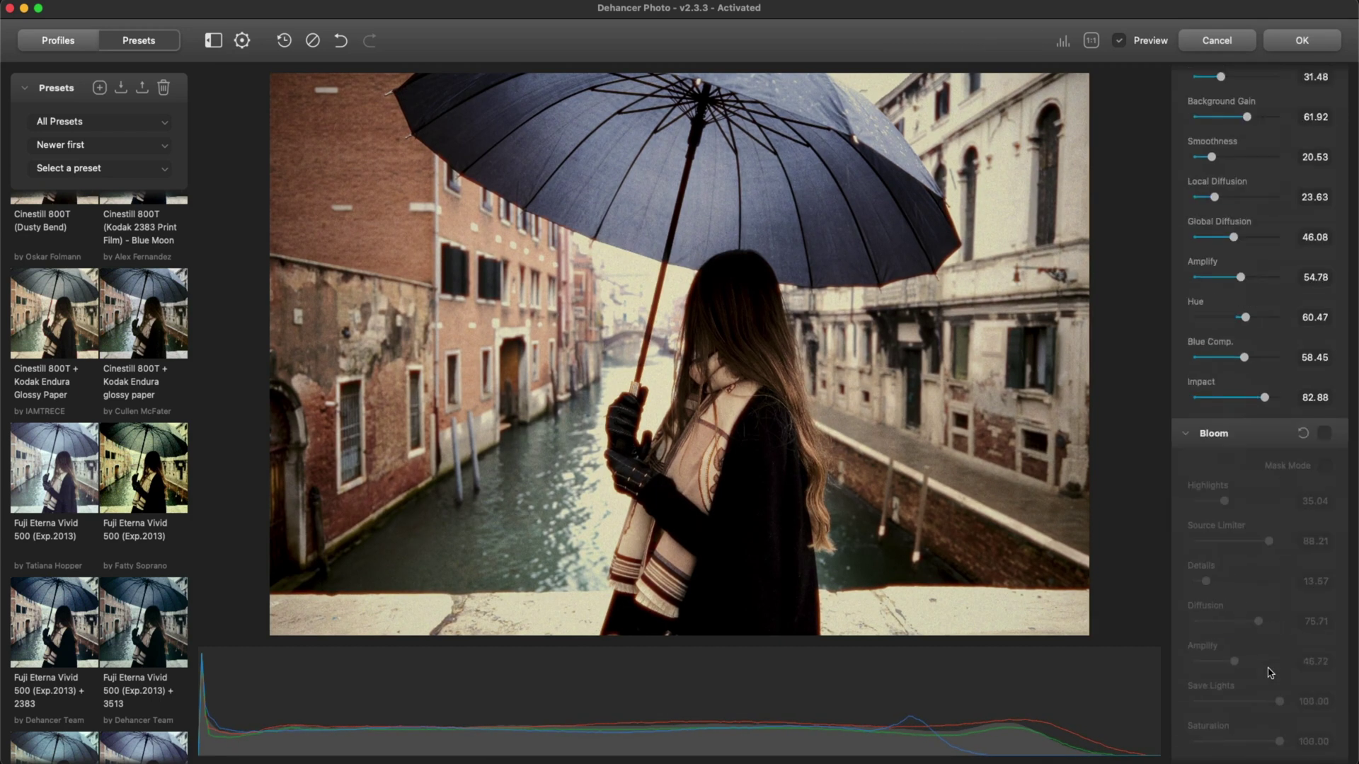
click(1325, 423)
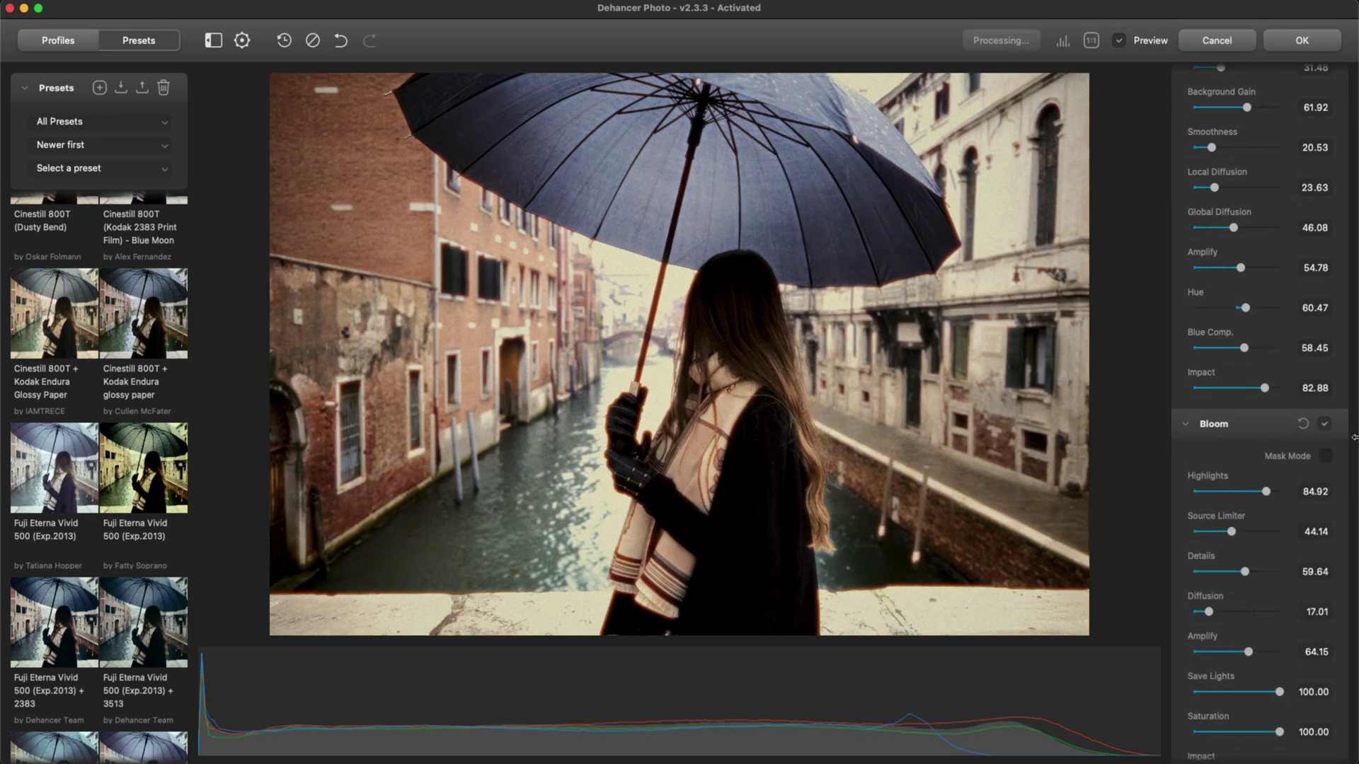
click(1325, 423)
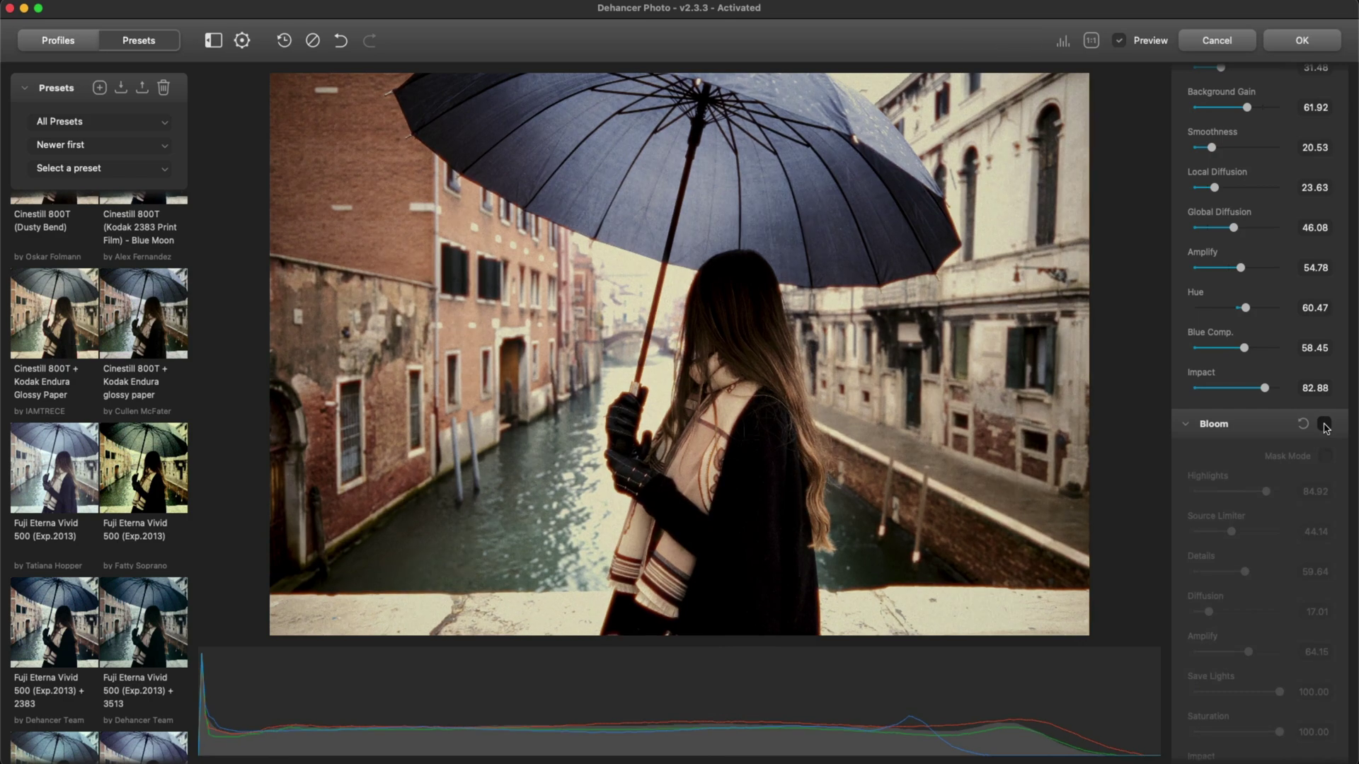
click(1324, 423)
Set the Vignette to Exposure -0.65, Size 72.24, Feather 76.35 and Aspect Ratio 24.46
scroll(1307, 496, down, 4)
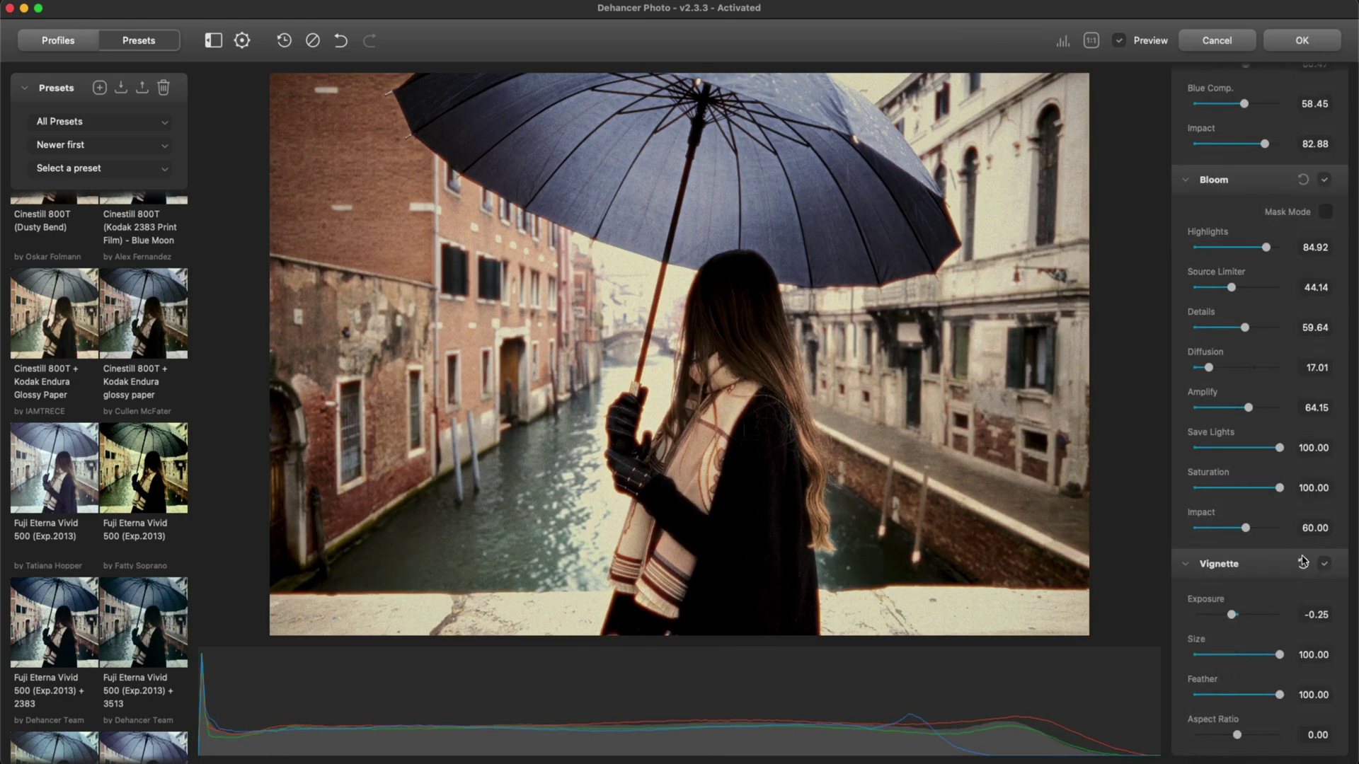
mouse_move(1231, 614)
mouse_down()
mouse_move(1271, 621)
mouse_move(1222, 616)
mouse_up()
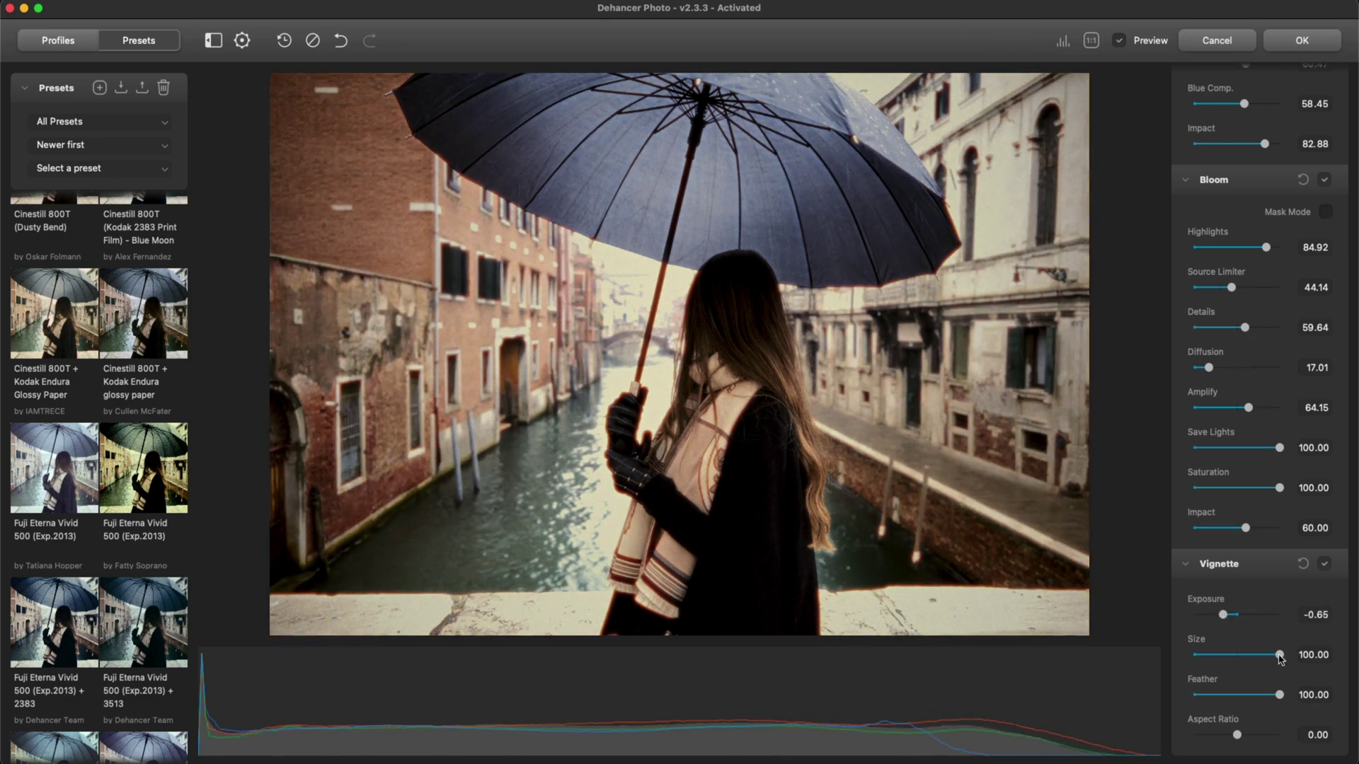
drag(1280, 655, 1247, 737)
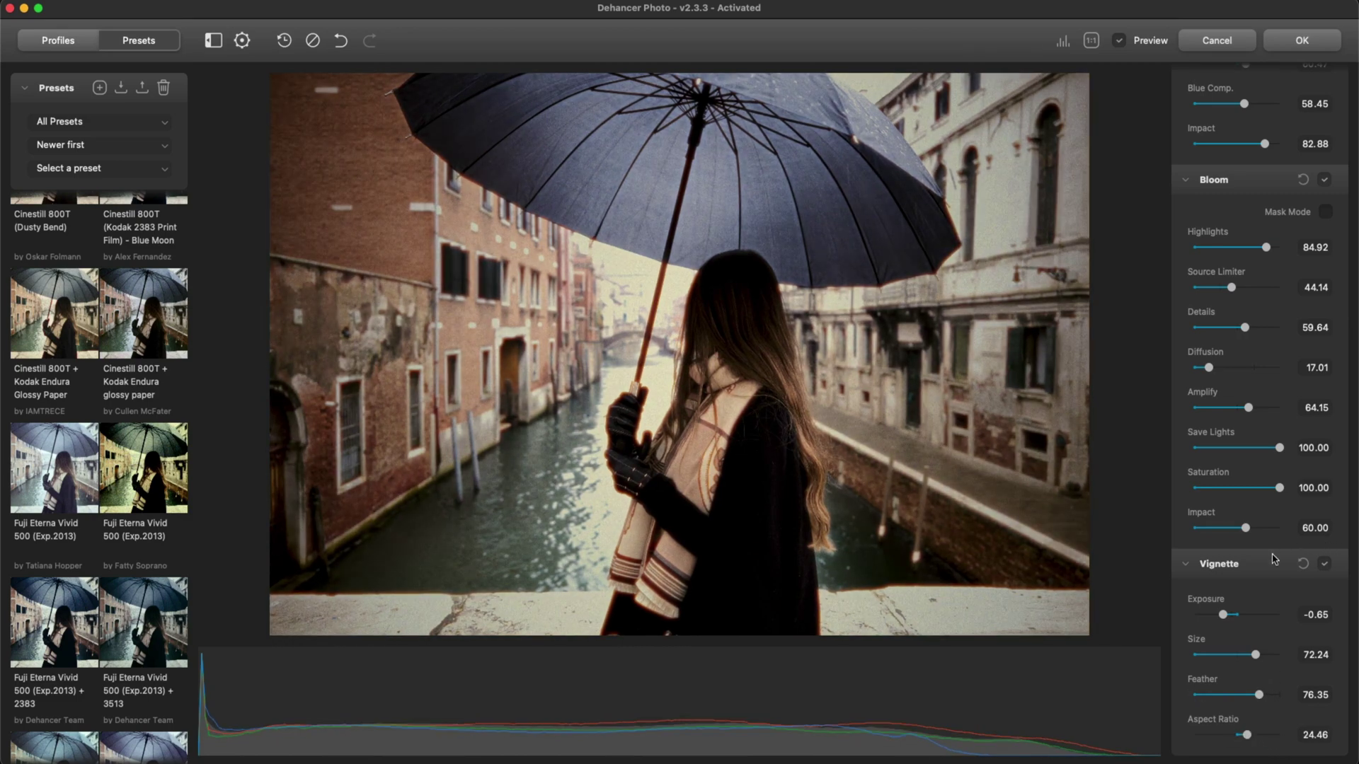
Save the current adjustments as a new preset named with the author's full name followed by "Dehancer 02"
scroll(1274, 559, up, 15)
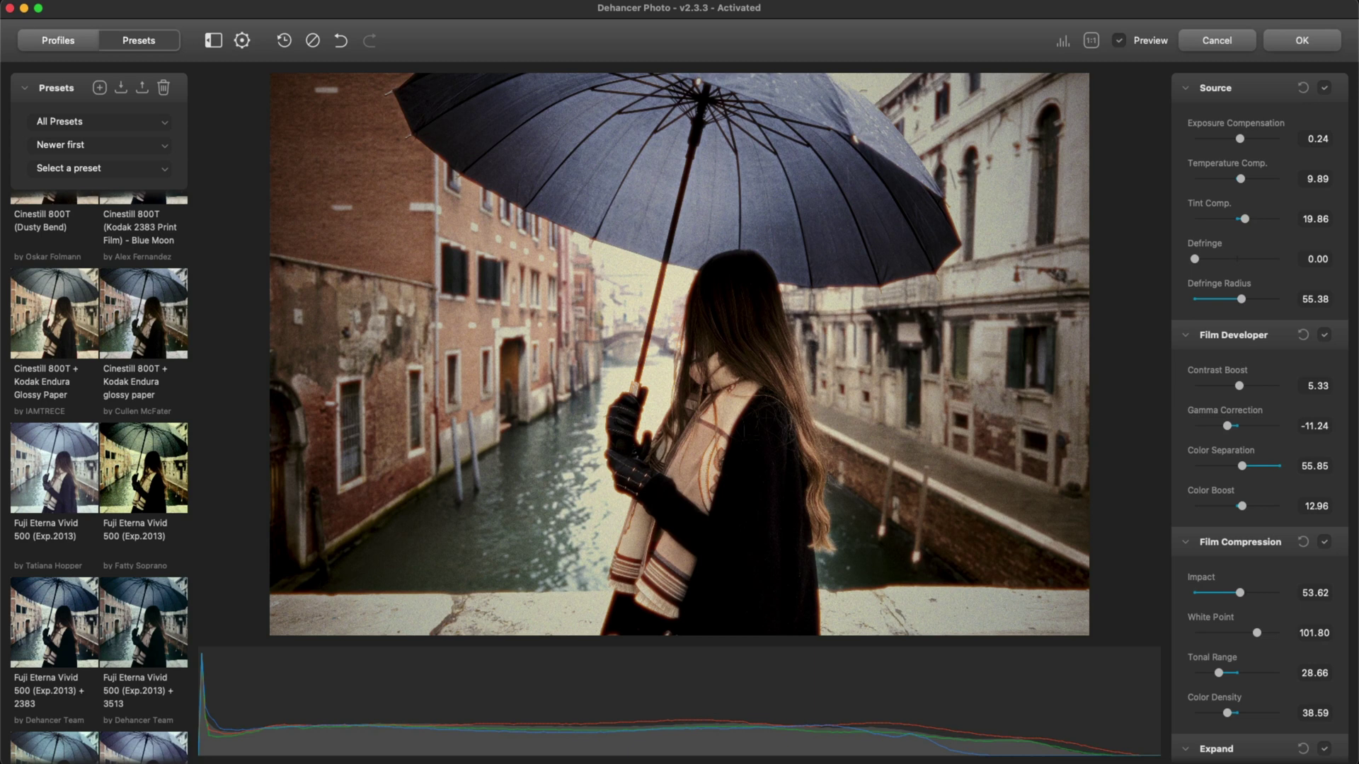
click(100, 87)
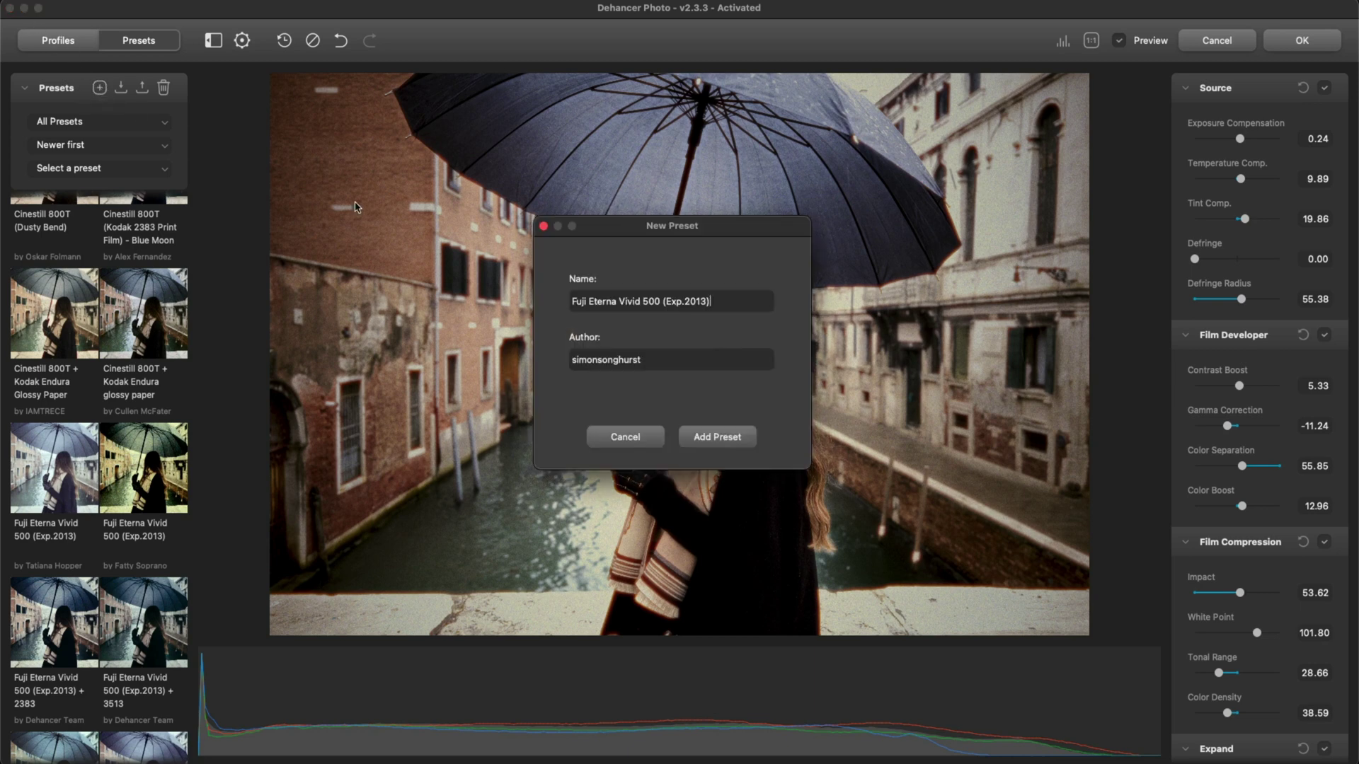
click(730, 438)
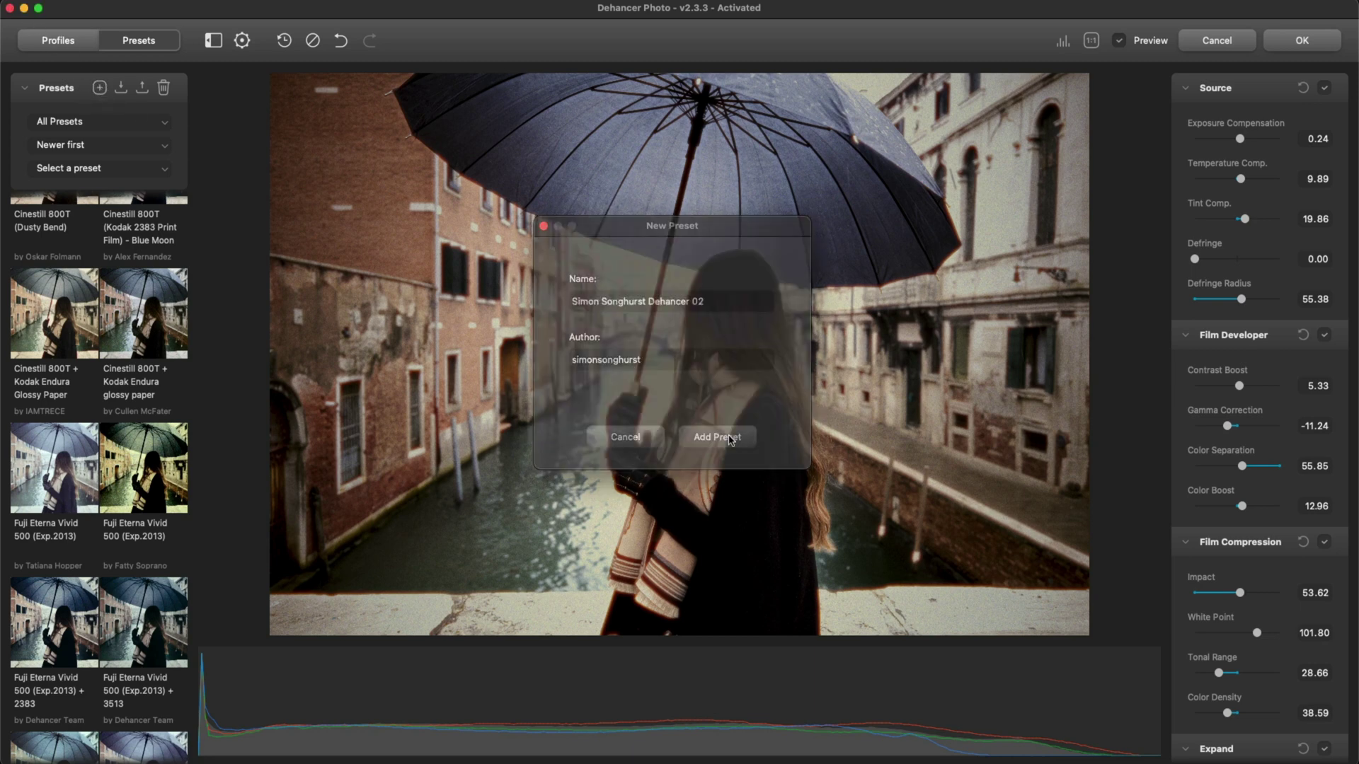
Export the new preset to the C1 Presets folder inside the Dehancer folder
click(141, 87)
click(410, 266)
click(553, 124)
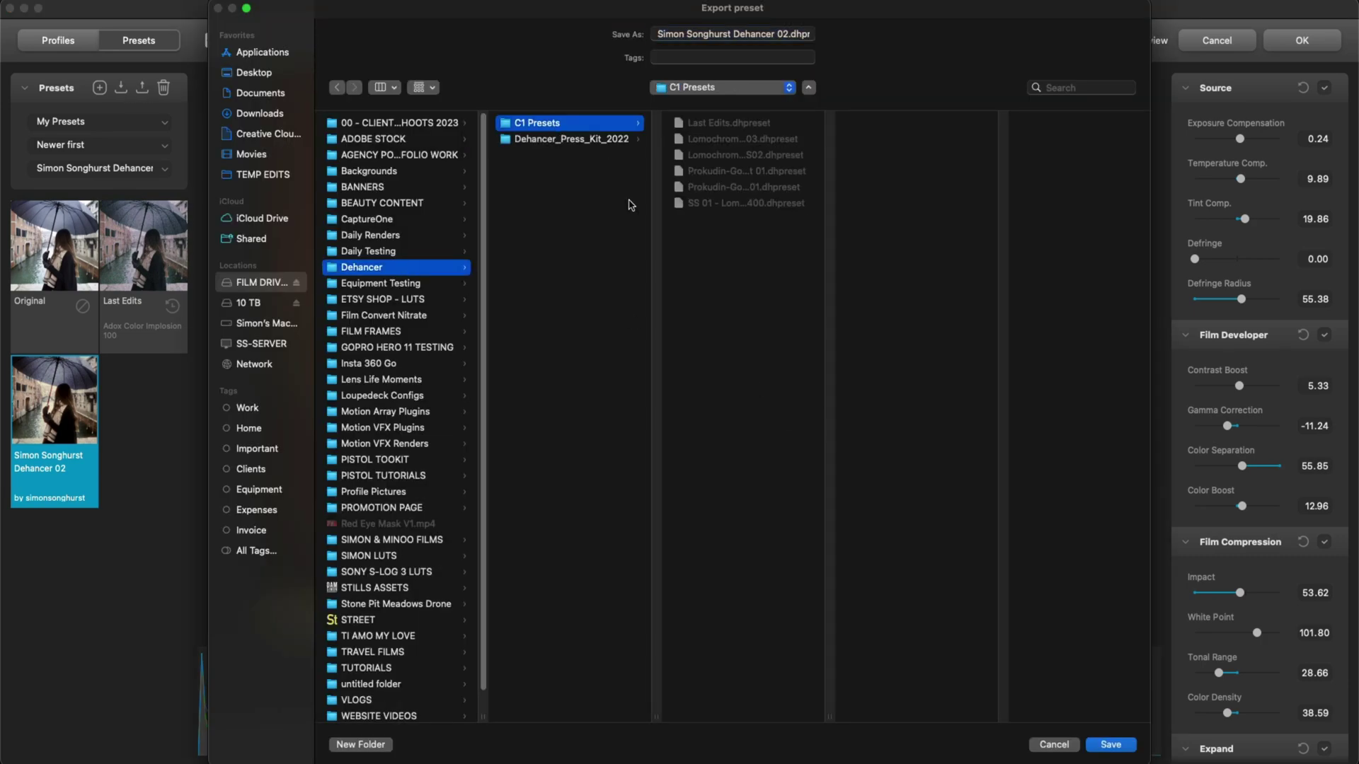
click(1114, 745)
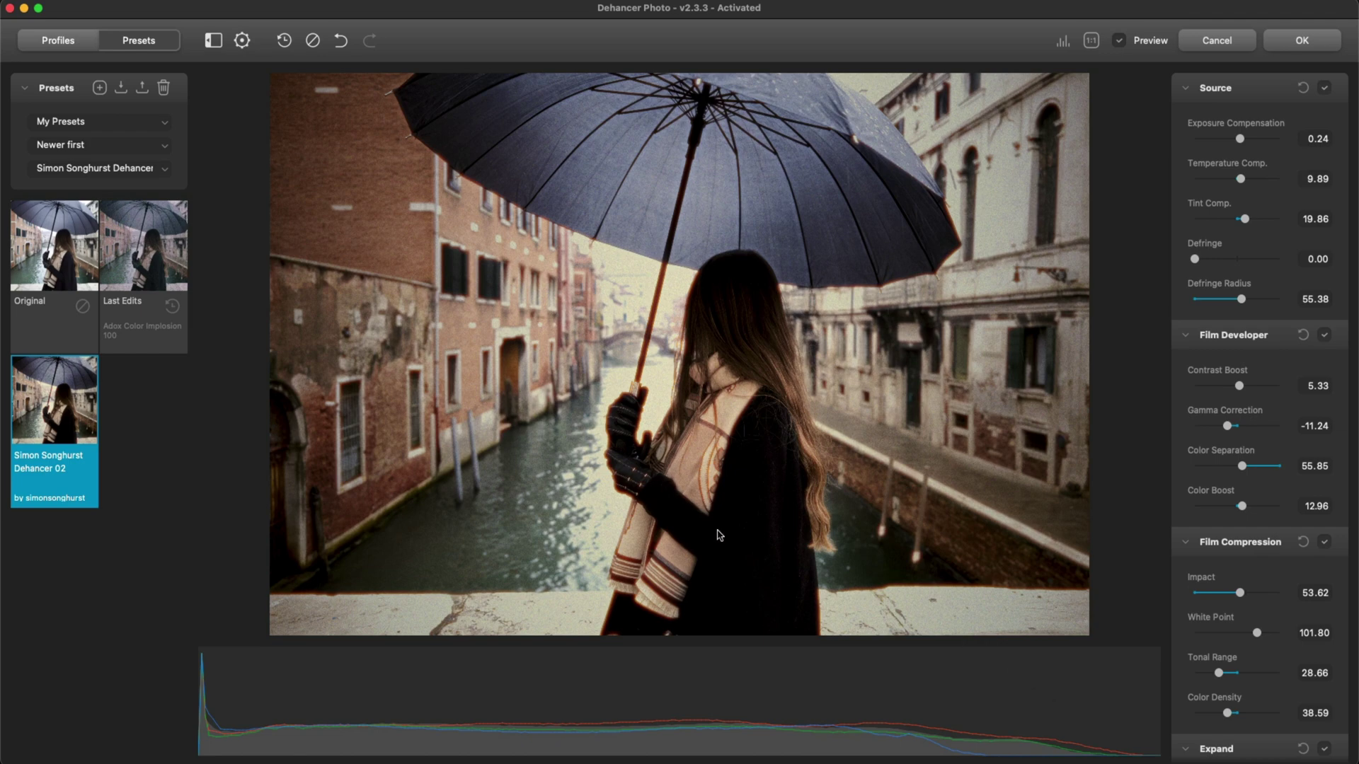
Apply the film look to the umbrella photo and view SS000617 -Pre Dehancer 1 1.tif in Capture One
click(1309, 39)
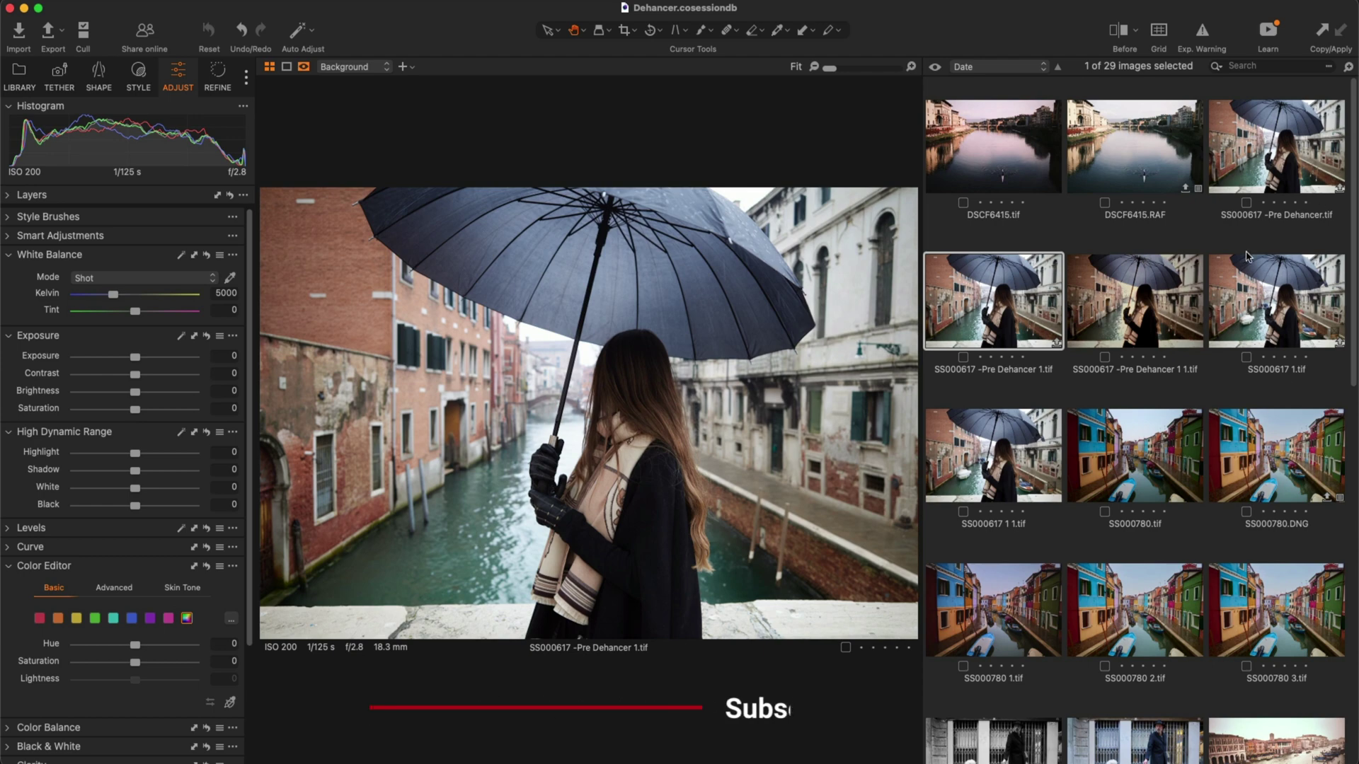
click(1159, 326)
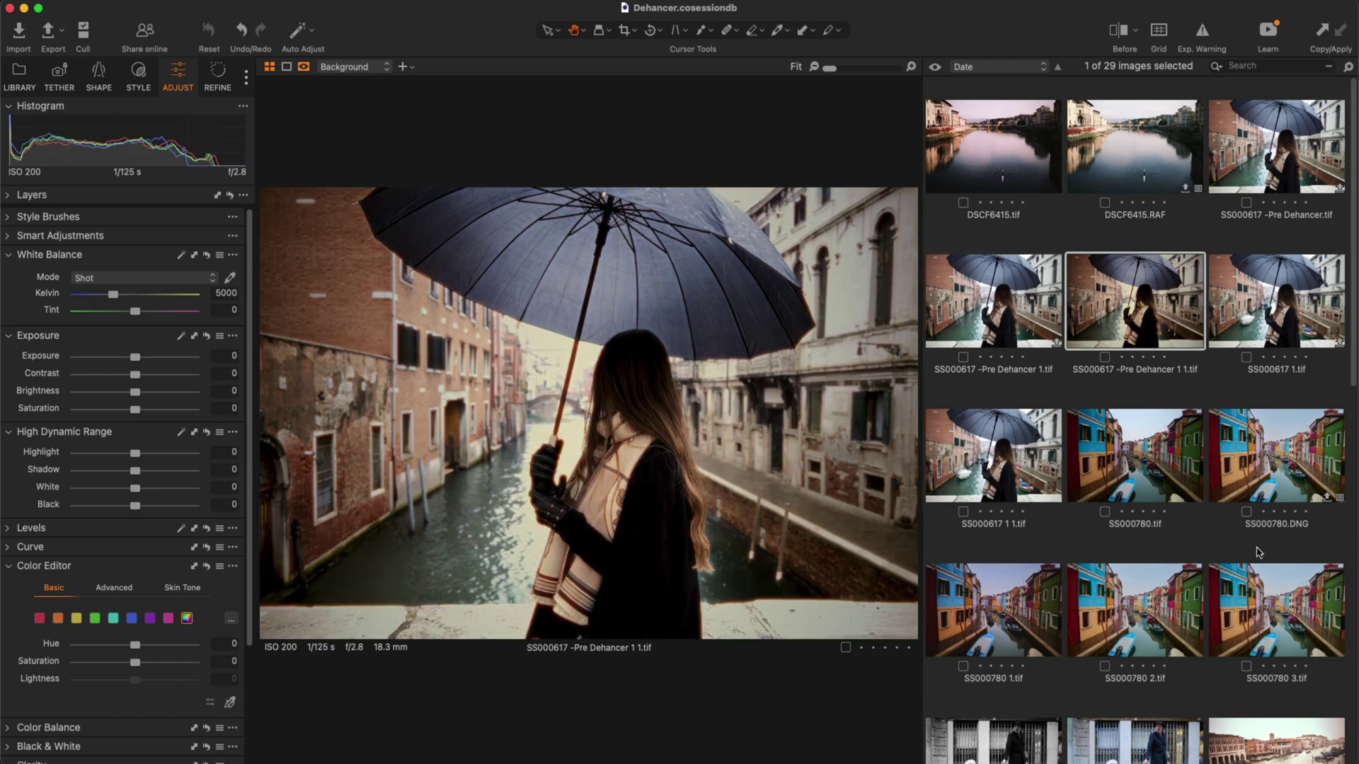
Open SS000780.DNG in Dehancer as a 16-bit uncompressed Adobe RGB TIFF and apply the imported Dehancer 02 preset to it
scroll(1154, 555, down, 5)
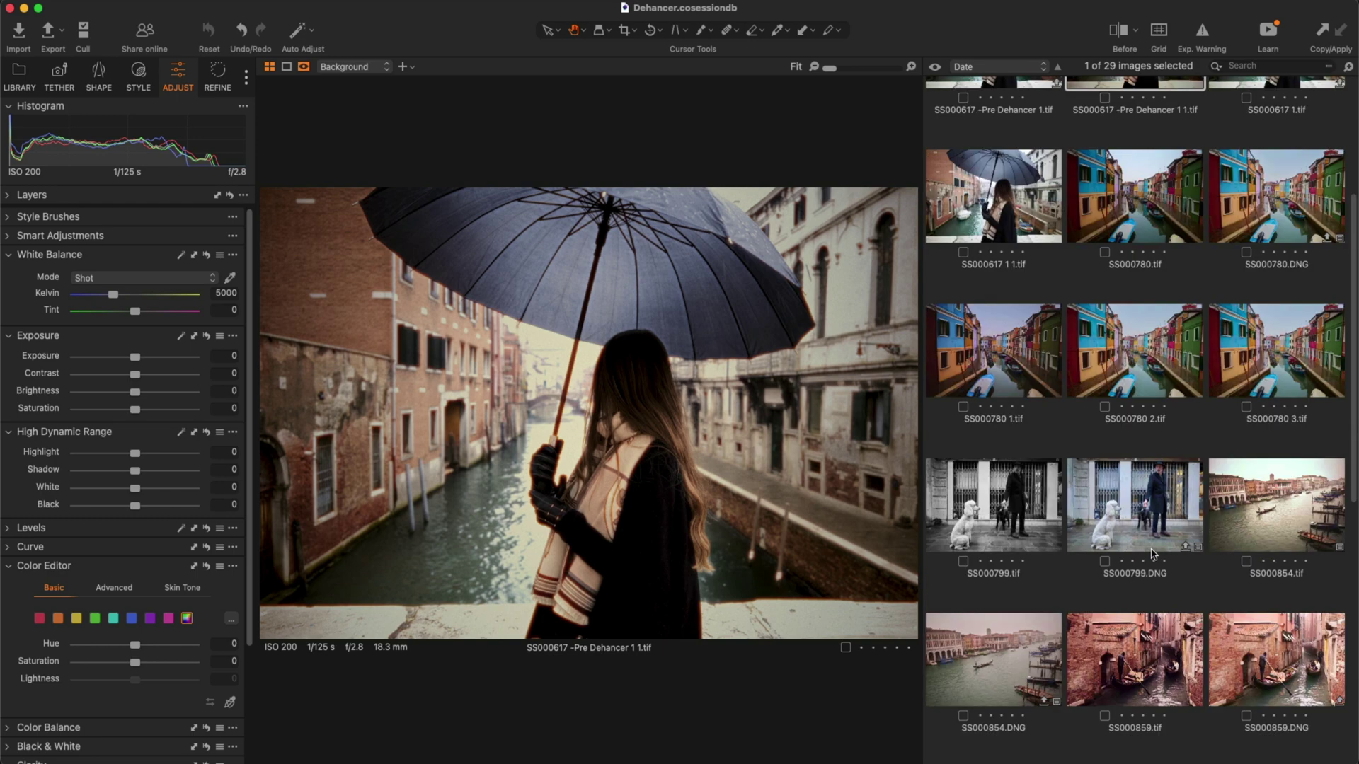
scroll(1154, 556, up, 1)
click(1212, 283)
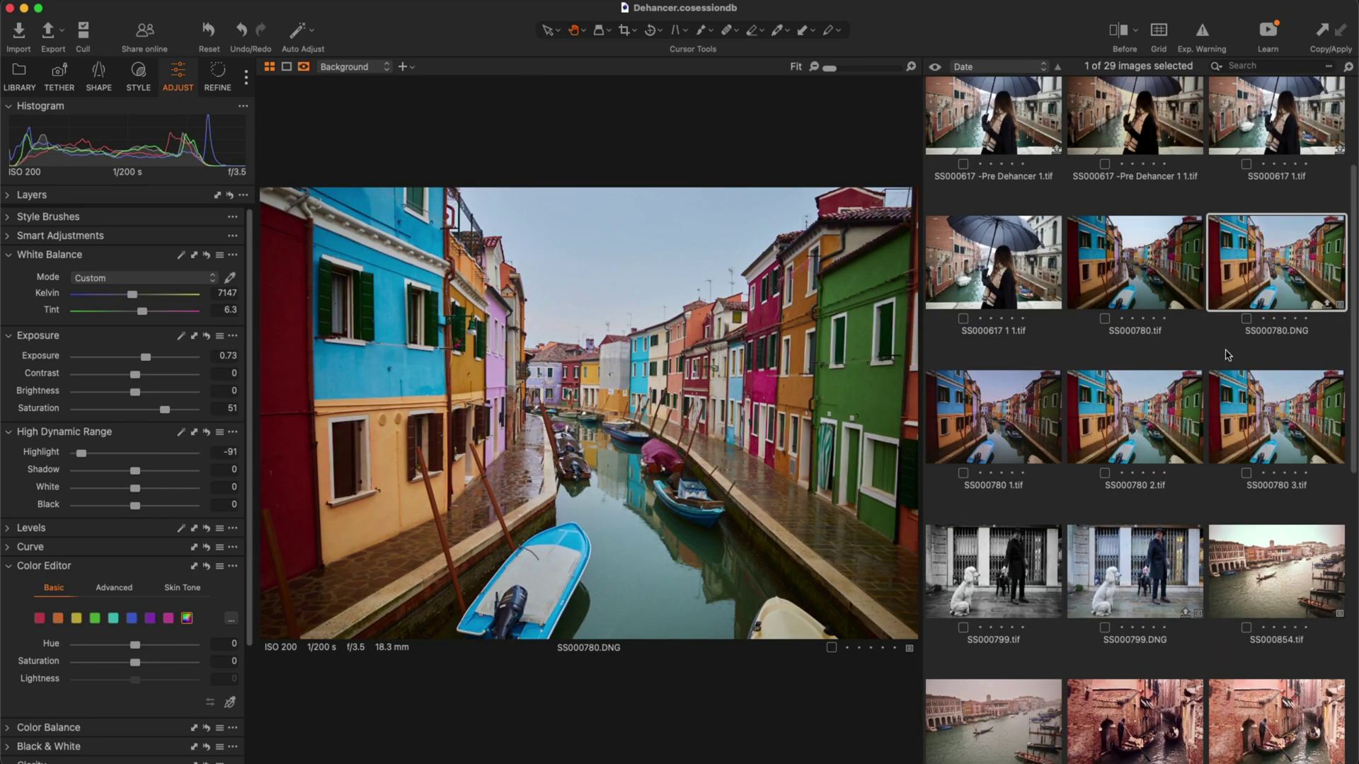
right_click(1267, 264)
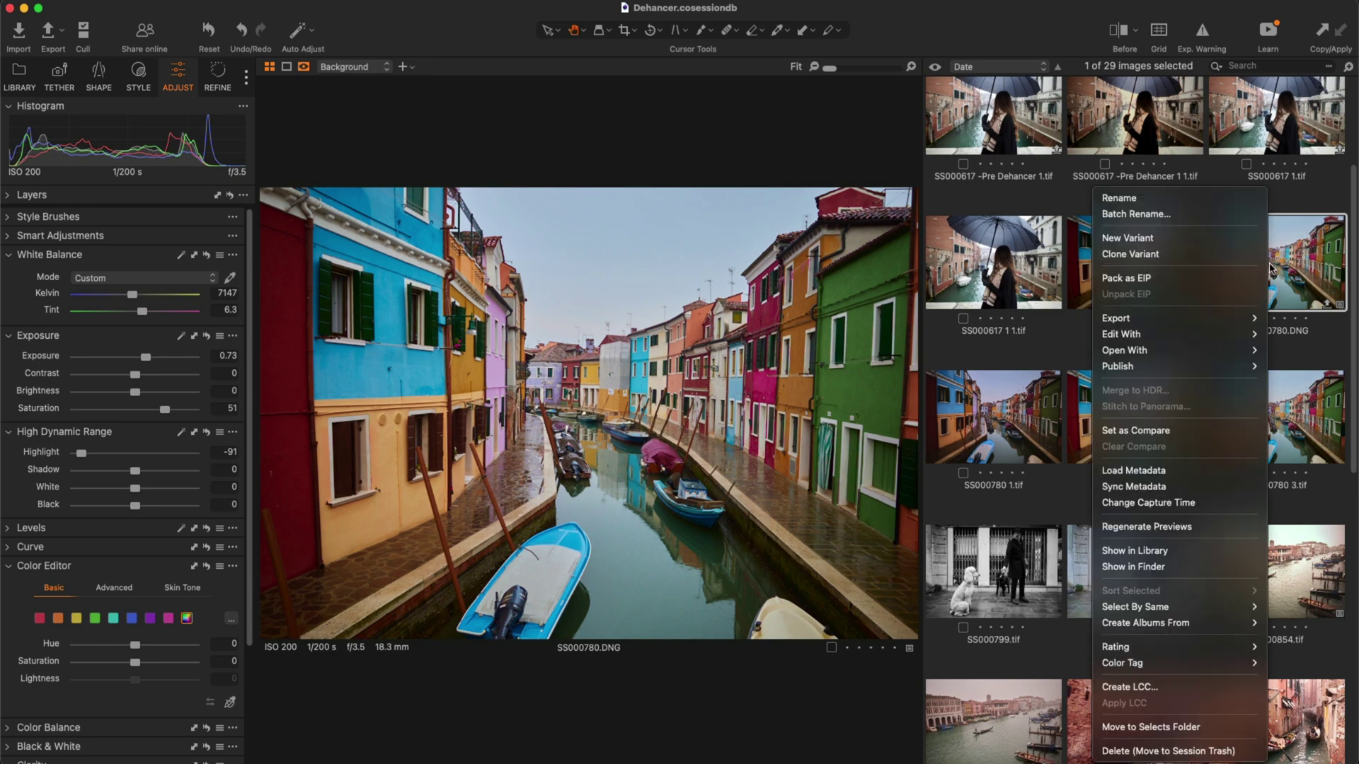
mouse_move(1223, 334)
click(1059, 366)
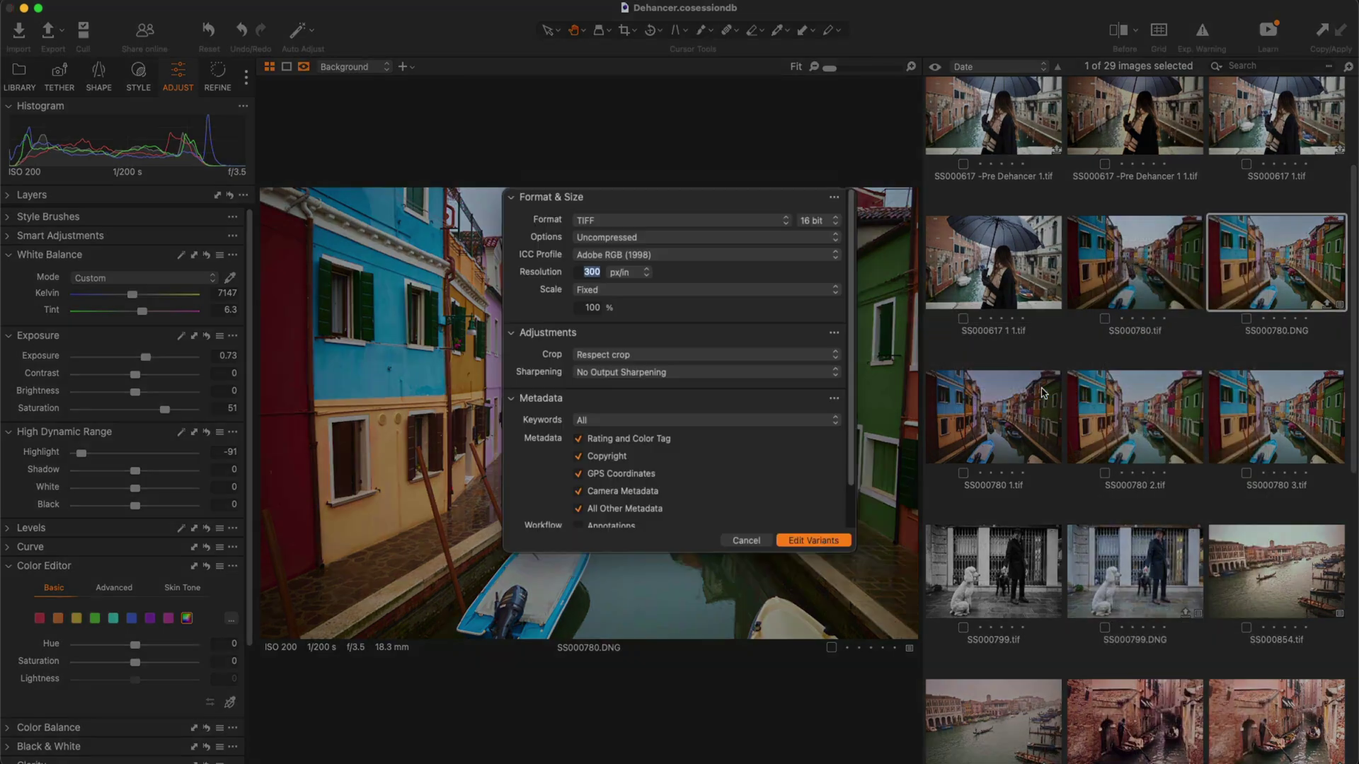
click(821, 540)
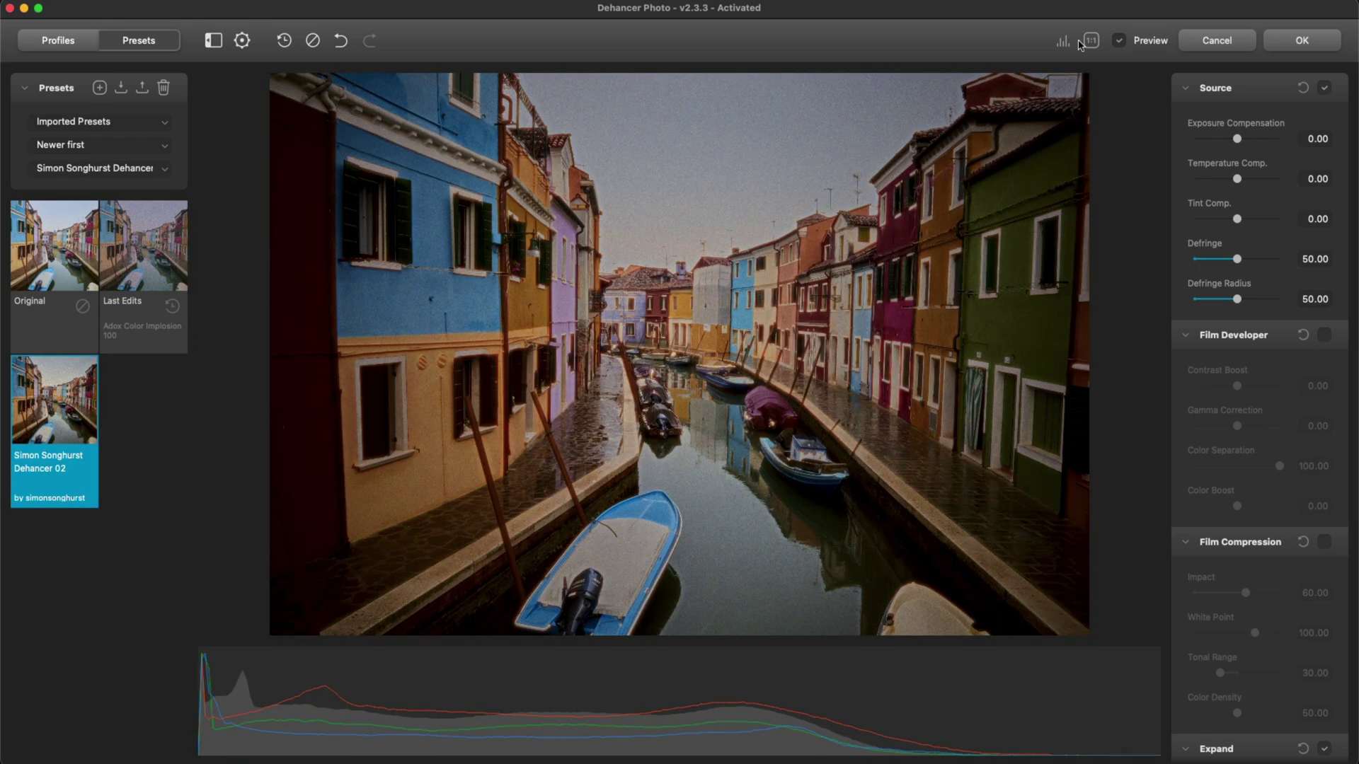
click(1302, 40)
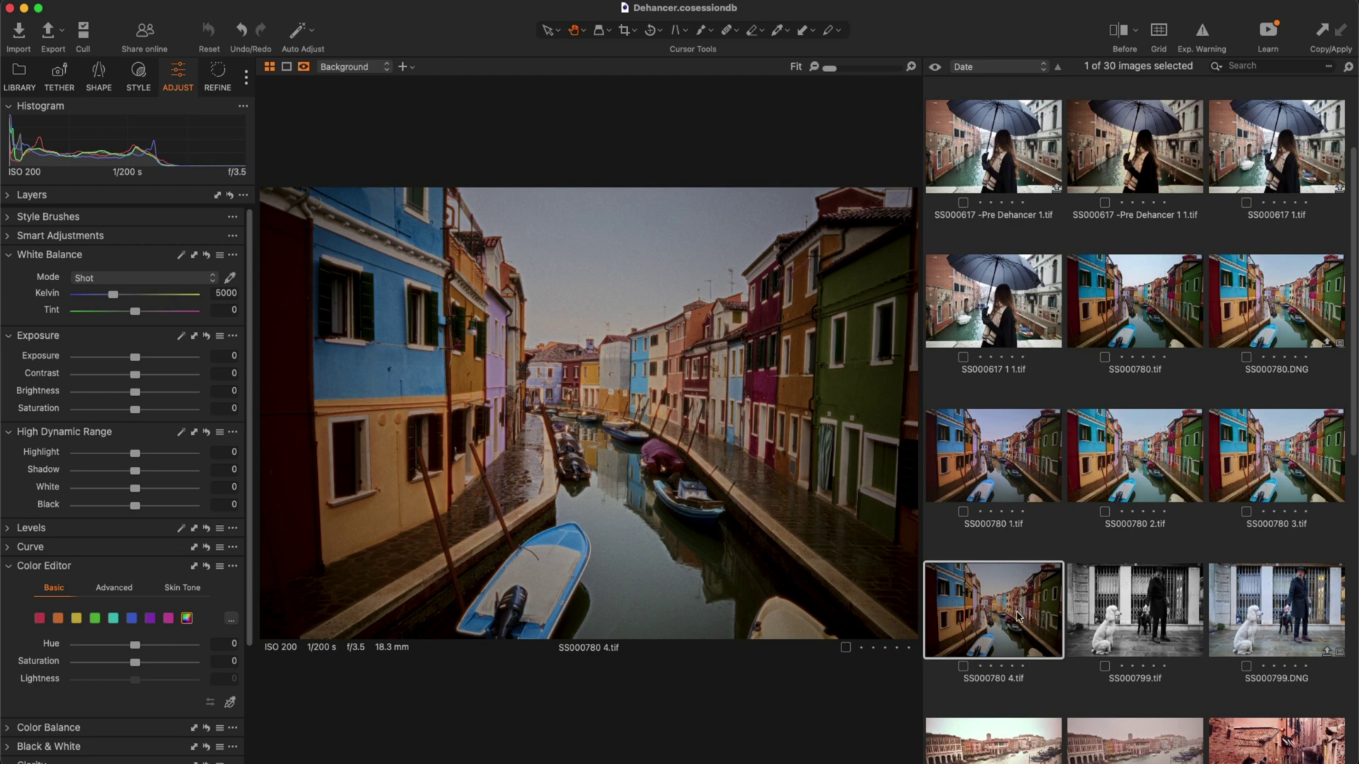
Compare the film looks of the SS000617 -Pre Dehancer 1 1.tif umbrella photo and the SS000780 4.tif canal photo
click(1155, 150)
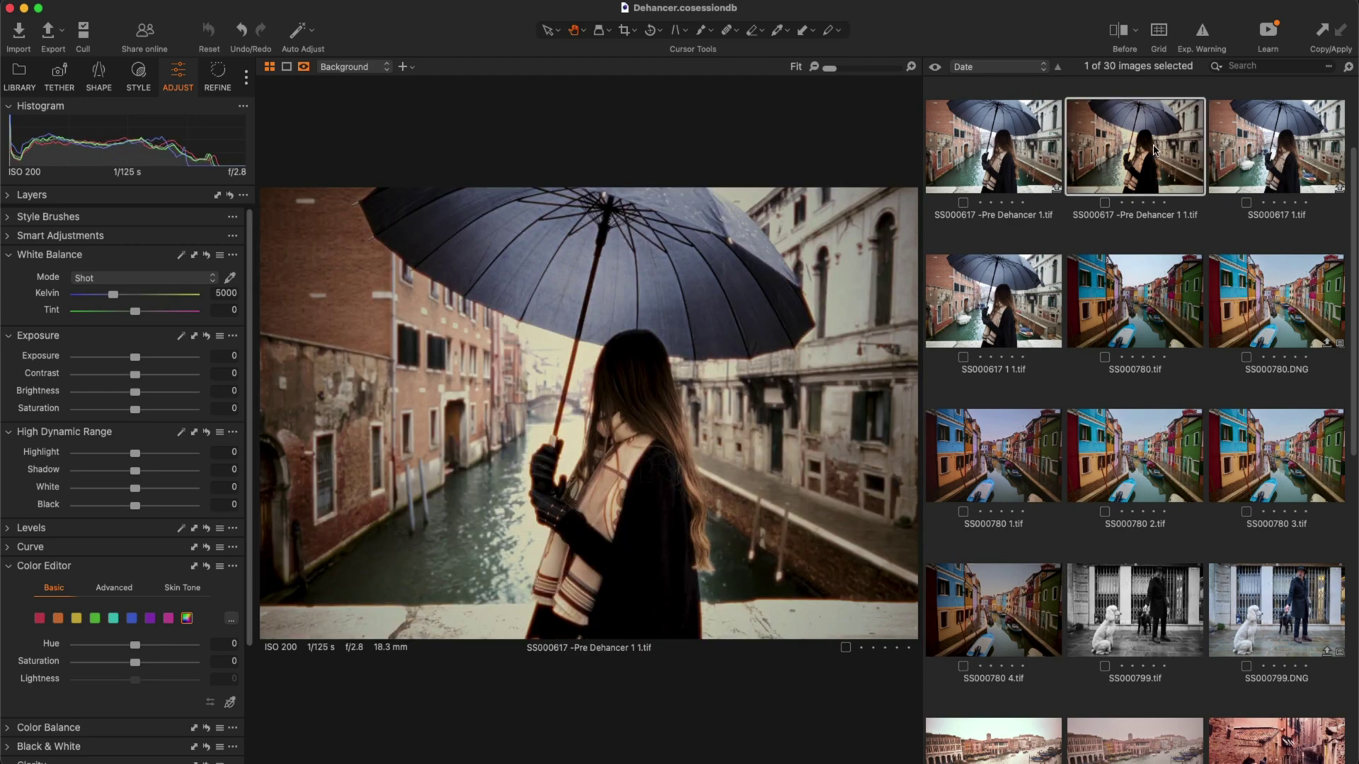
click(997, 595)
click(1158, 170)
click(997, 601)
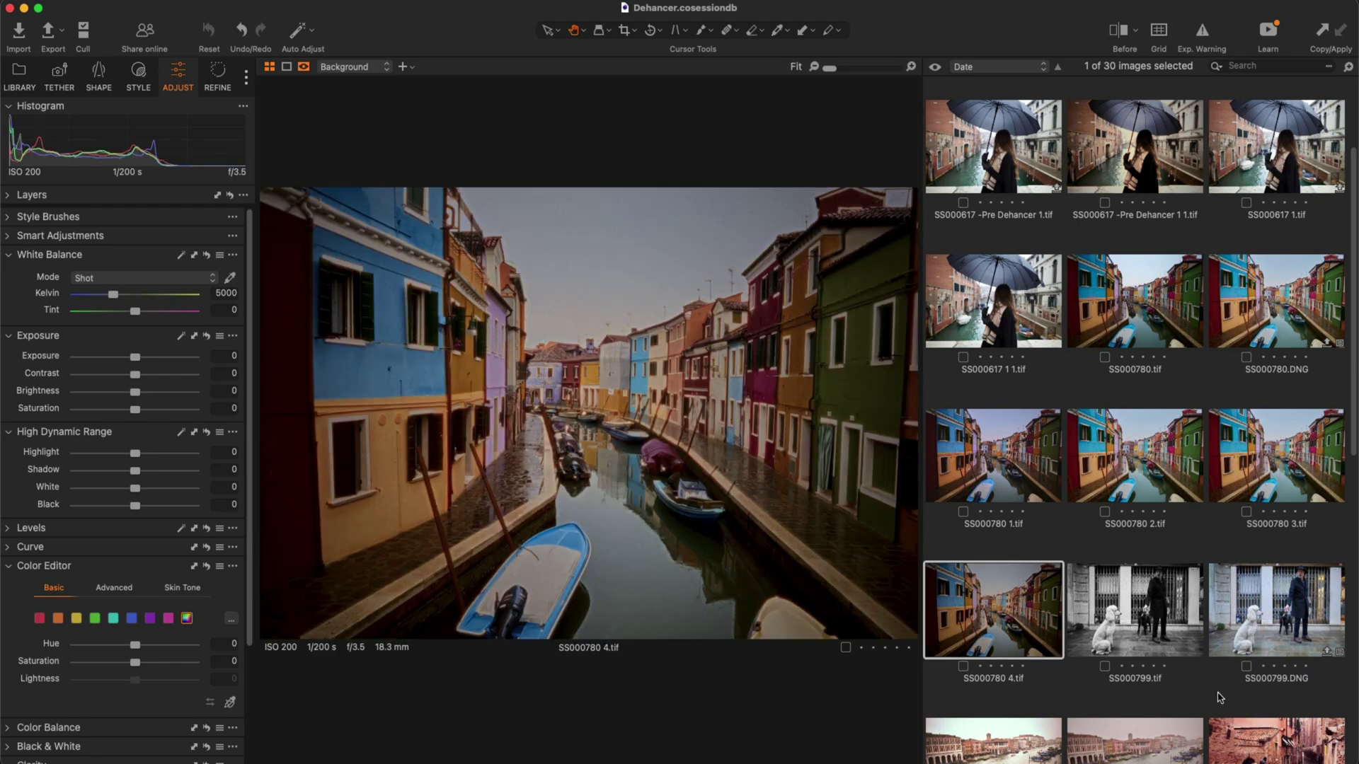
Select the SS000799.DNG photo of the man with the dogs
scroll(1274, 666, down, 5)
click(1289, 352)
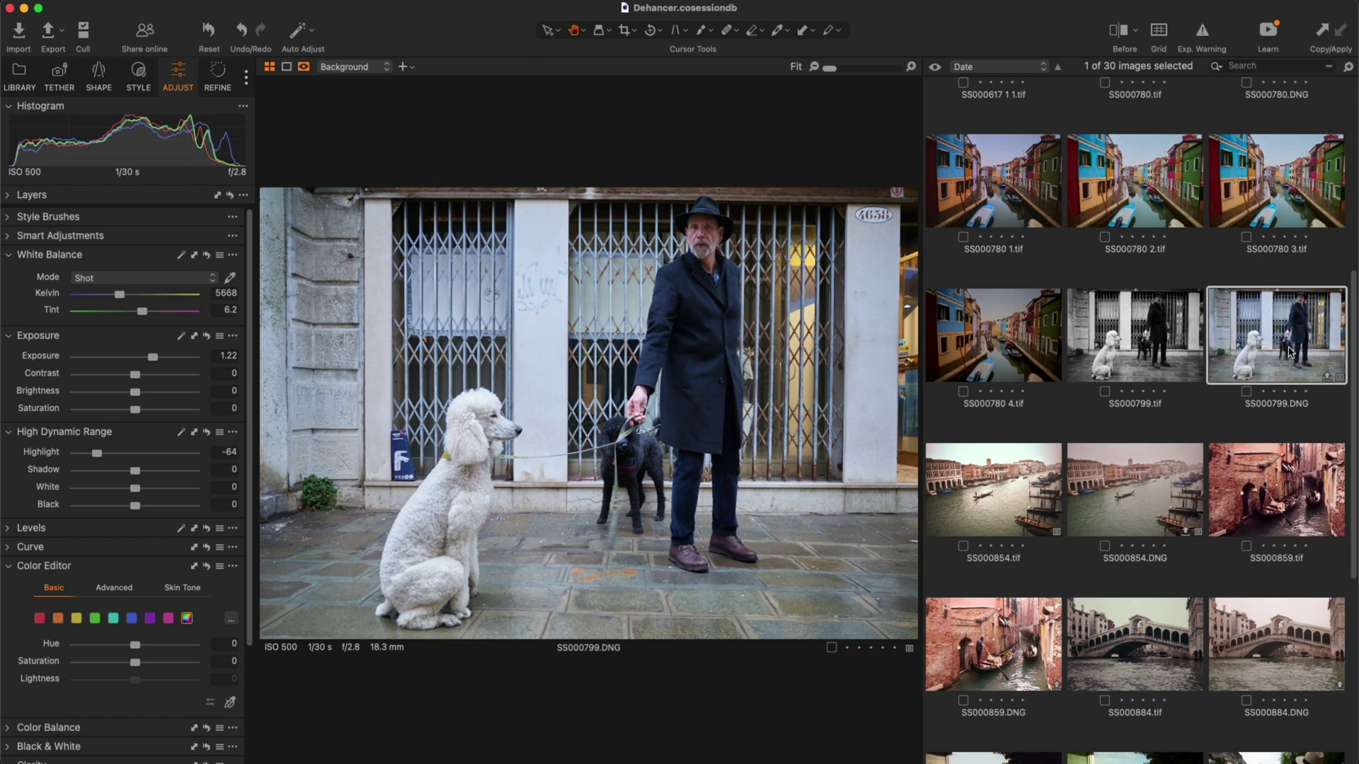
right_click(1287, 350)
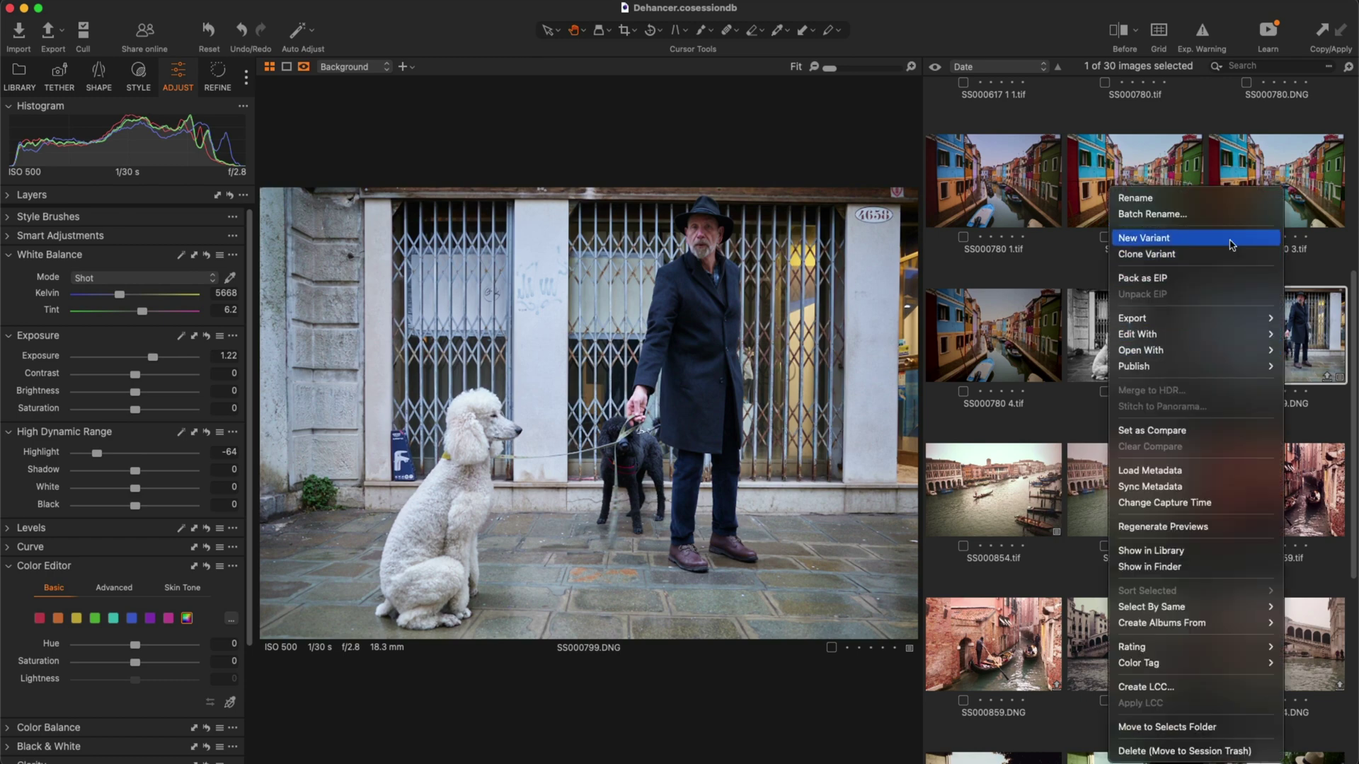
click(1196, 494)
click(745, 553)
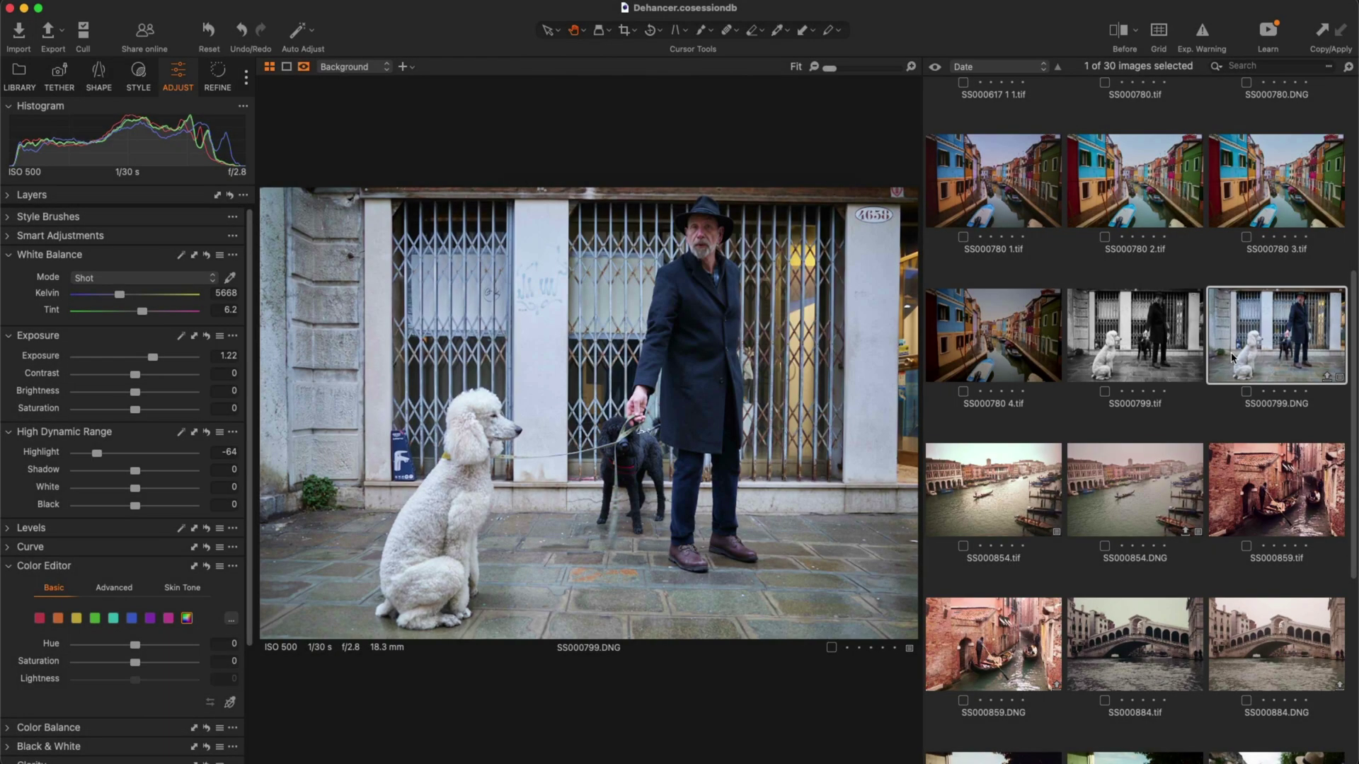
Set the exposure of SS000799.DNG to 1.35, its highlights to -54 and its shadows to 21
scroll(1248, 380, up, 1)
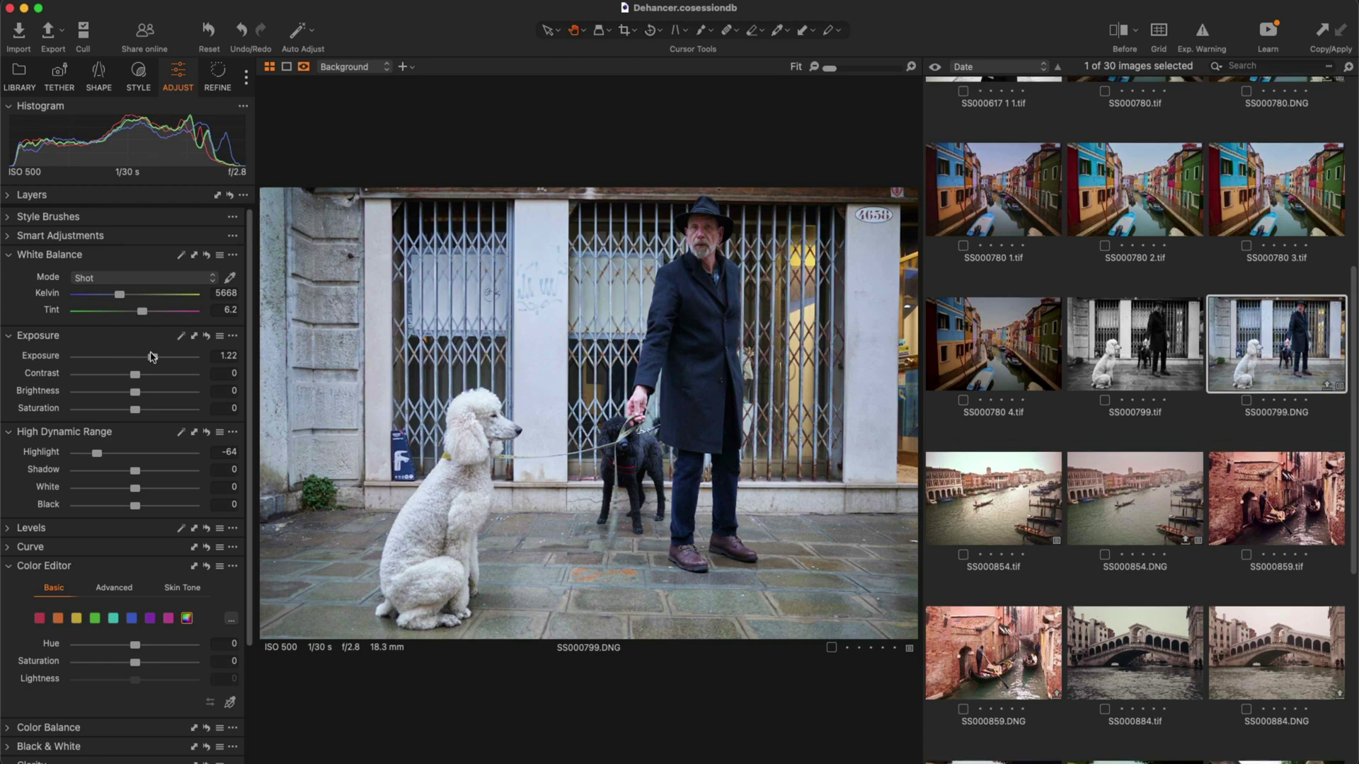
drag(152, 357, 155, 357)
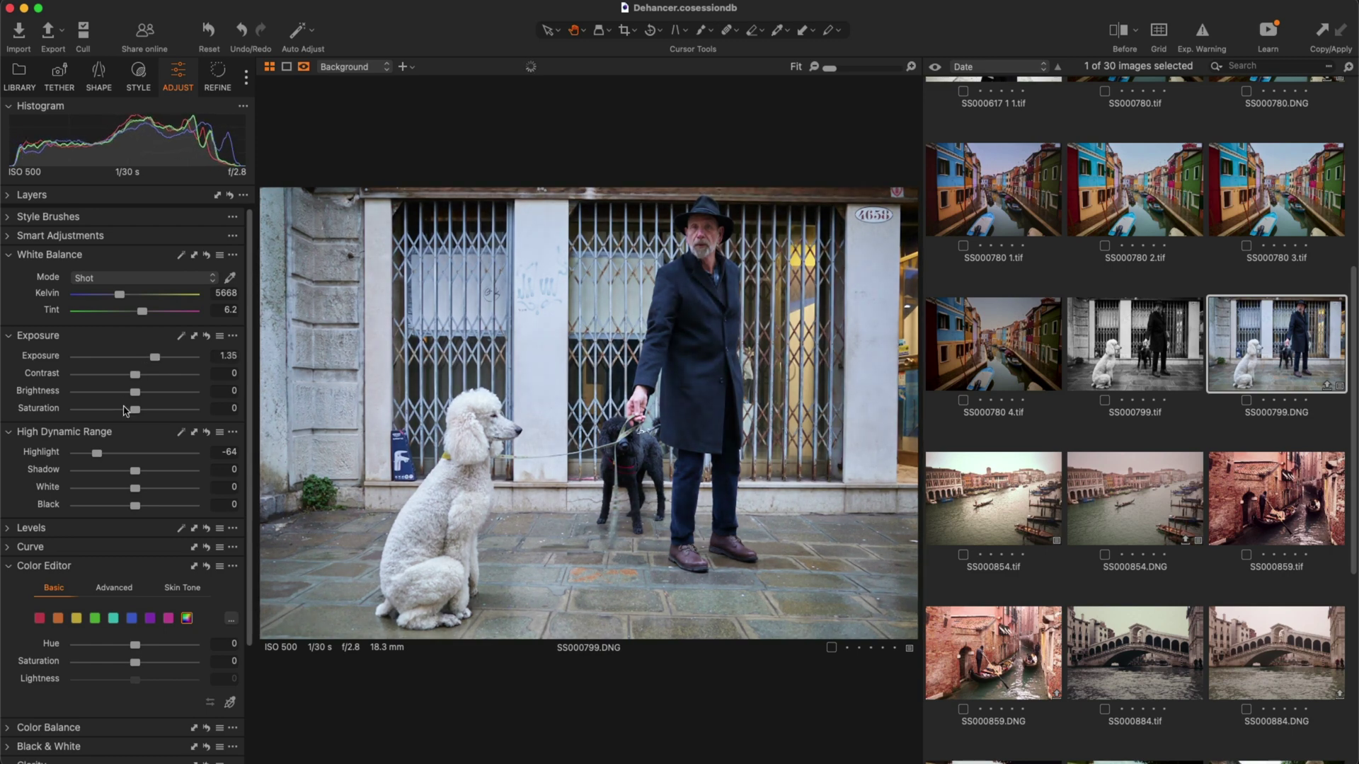
click(102, 454)
drag(103, 456, 103, 457)
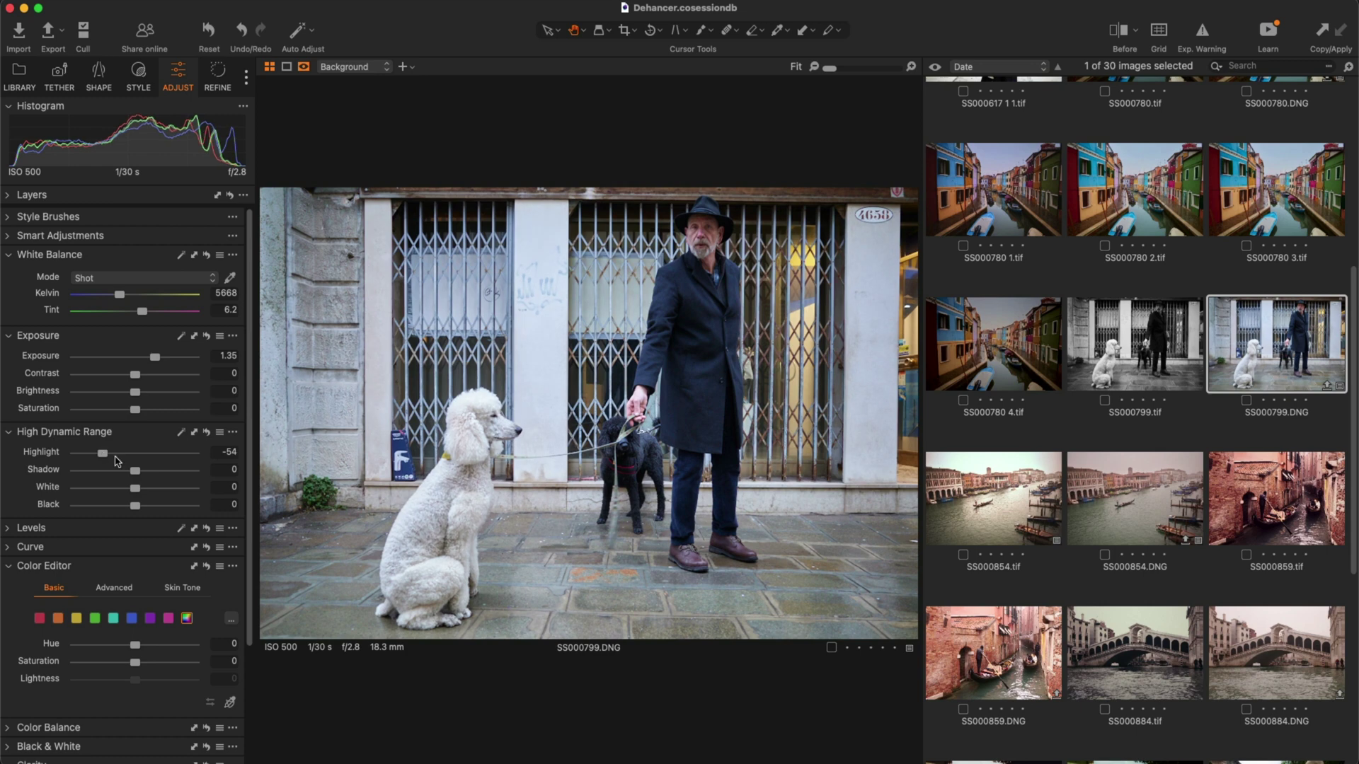
drag(134, 470, 146, 470)
Send the adjusted SS000799.DNG photo to Dehancer for editing
right_click(1297, 336)
mouse_move(1203, 334)
click(1052, 393)
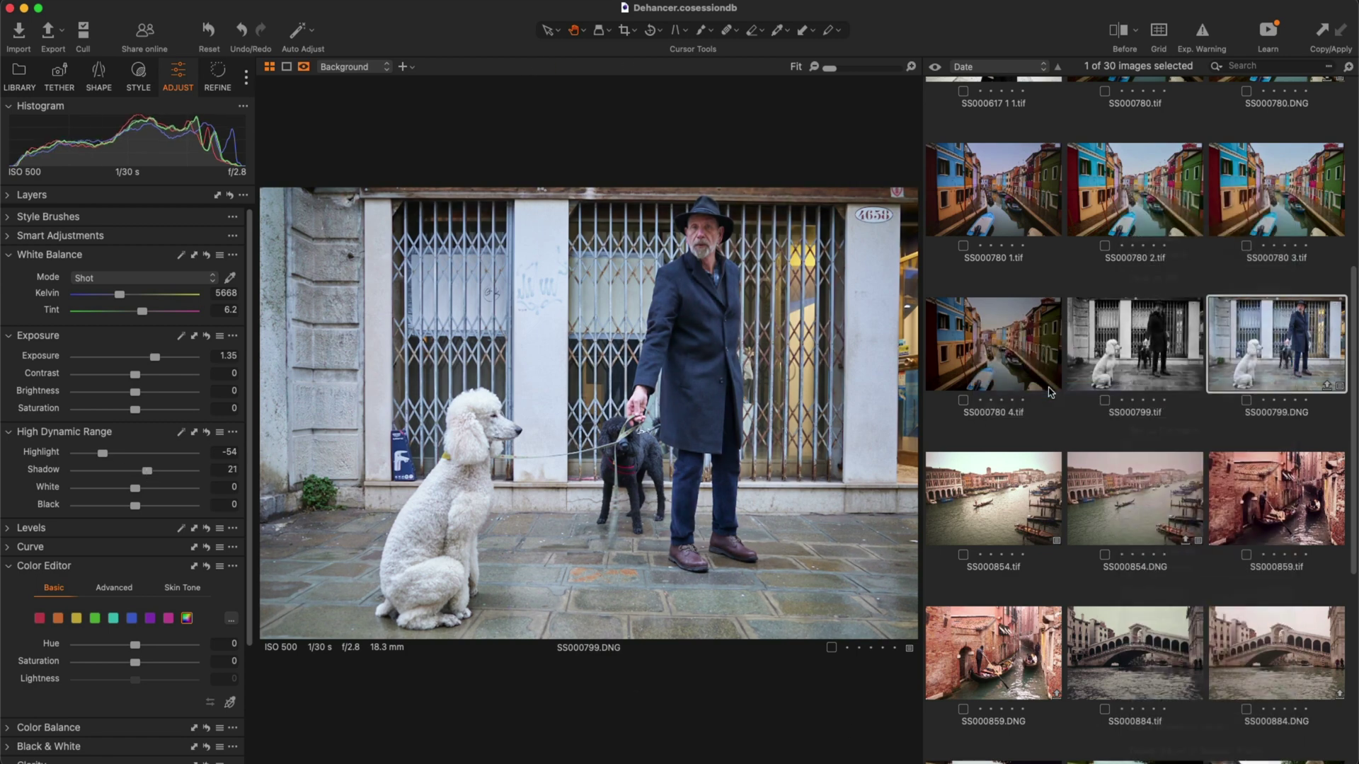
click(813, 550)
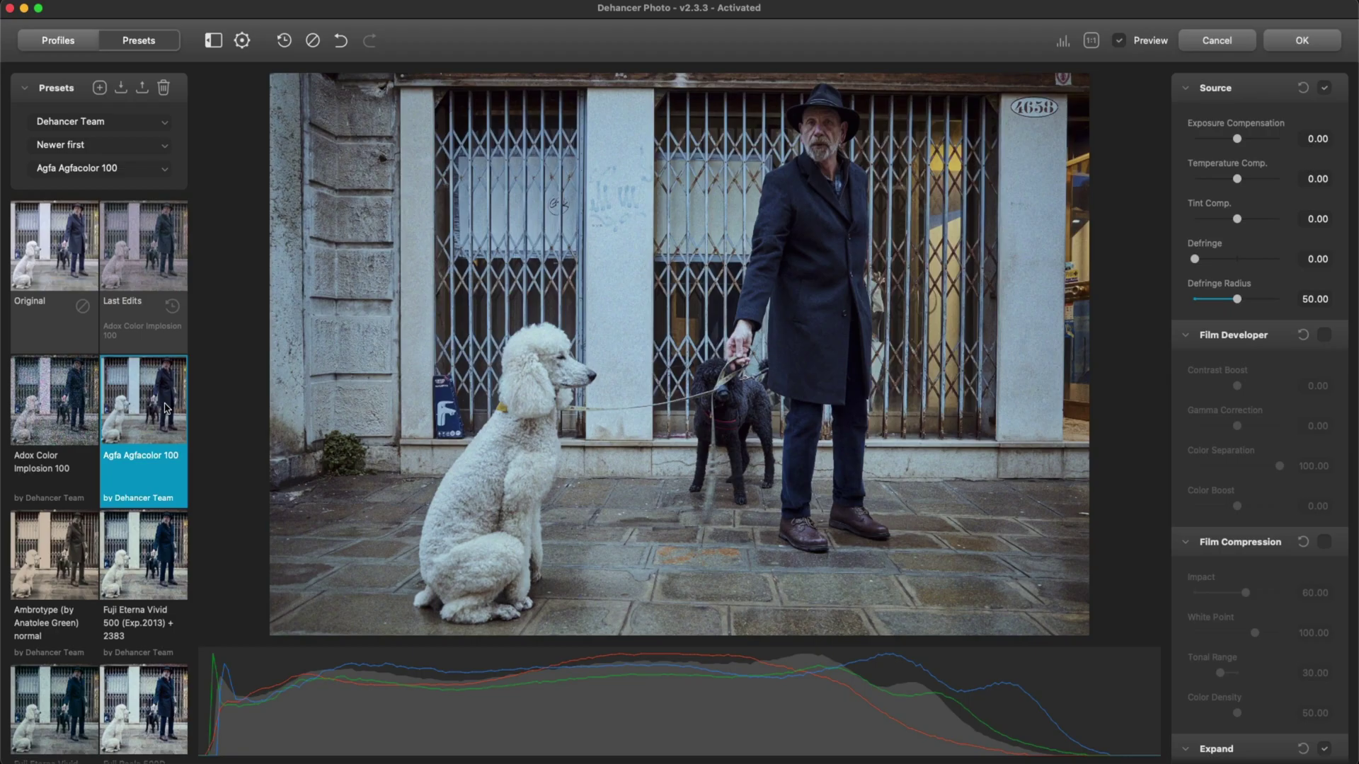
Step through the Dehancer Team presets on the dog photo and apply Ilford XP2 Super 400
key(Right)
key(Right)
key(Right)
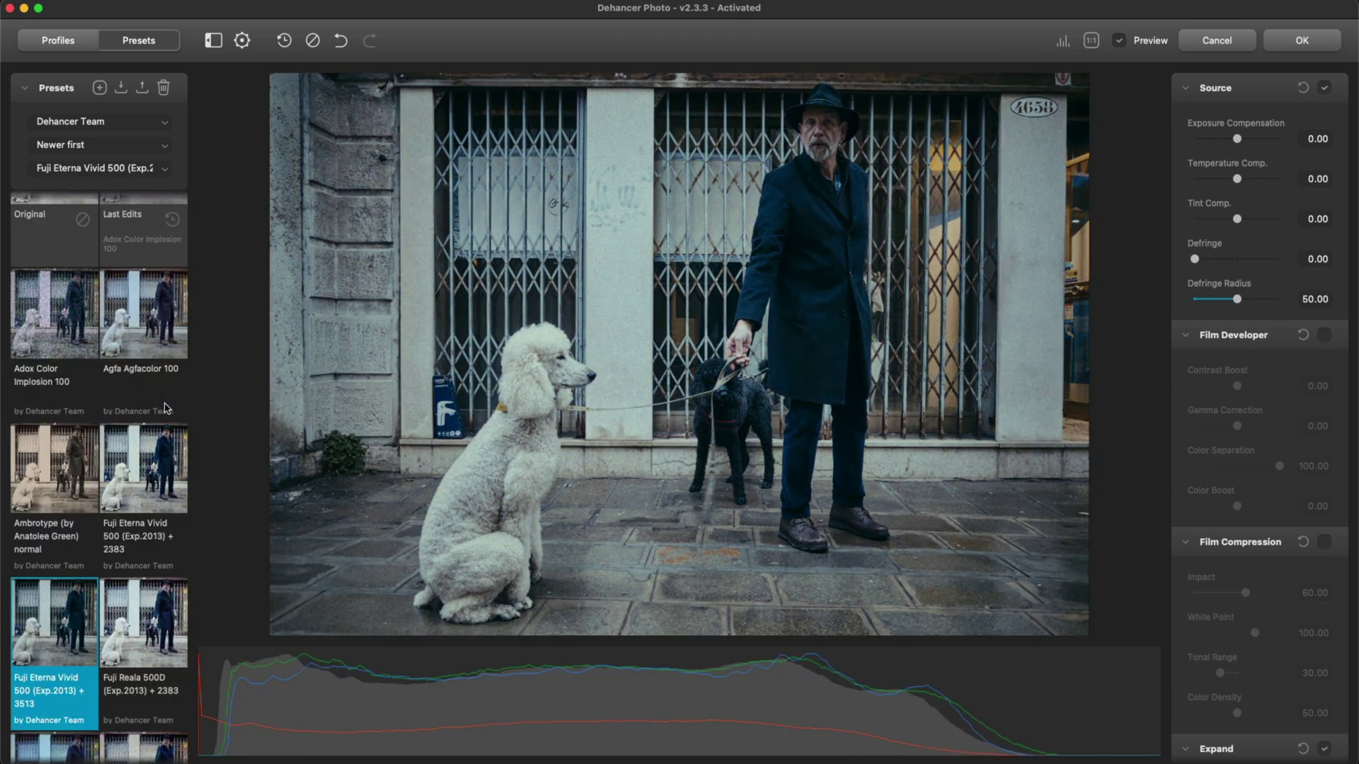
key(Right)
key(Right)
key(Right)
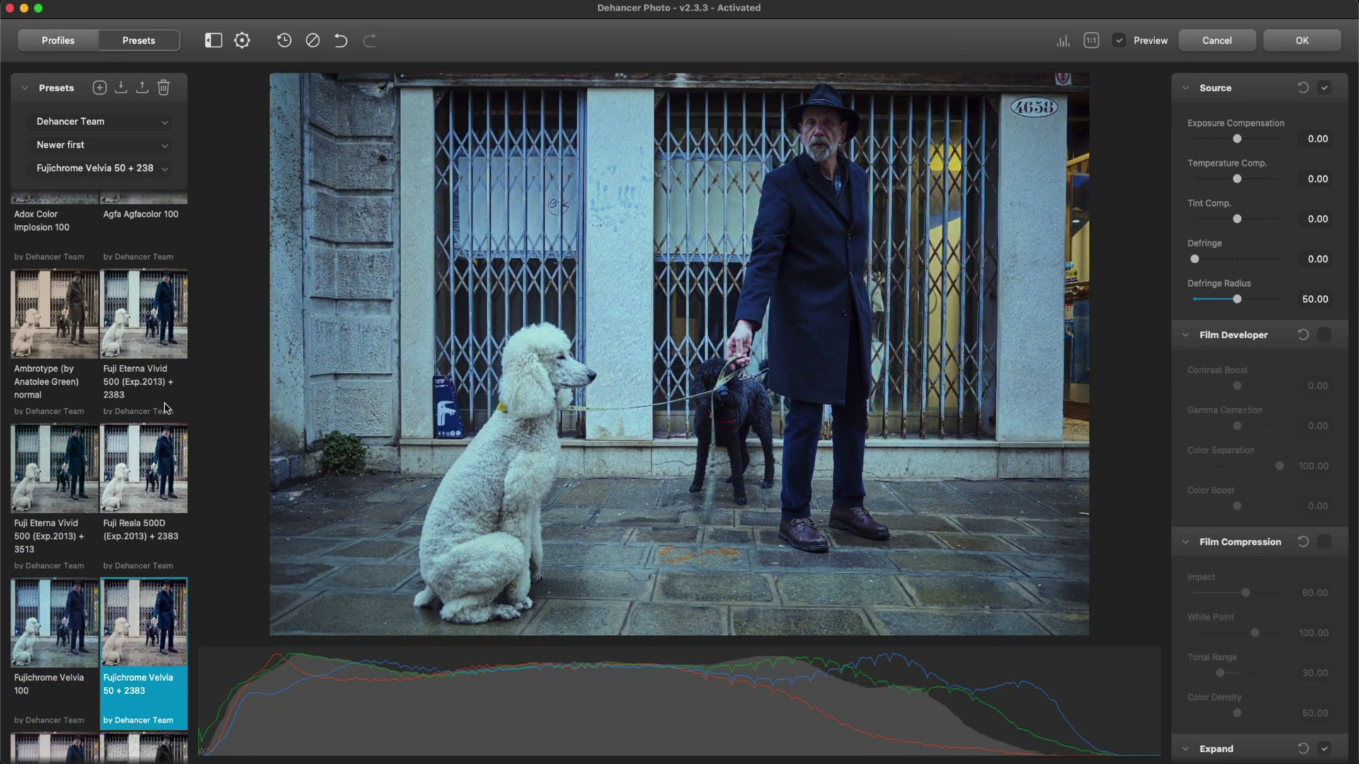
key(Right)
key(Right)
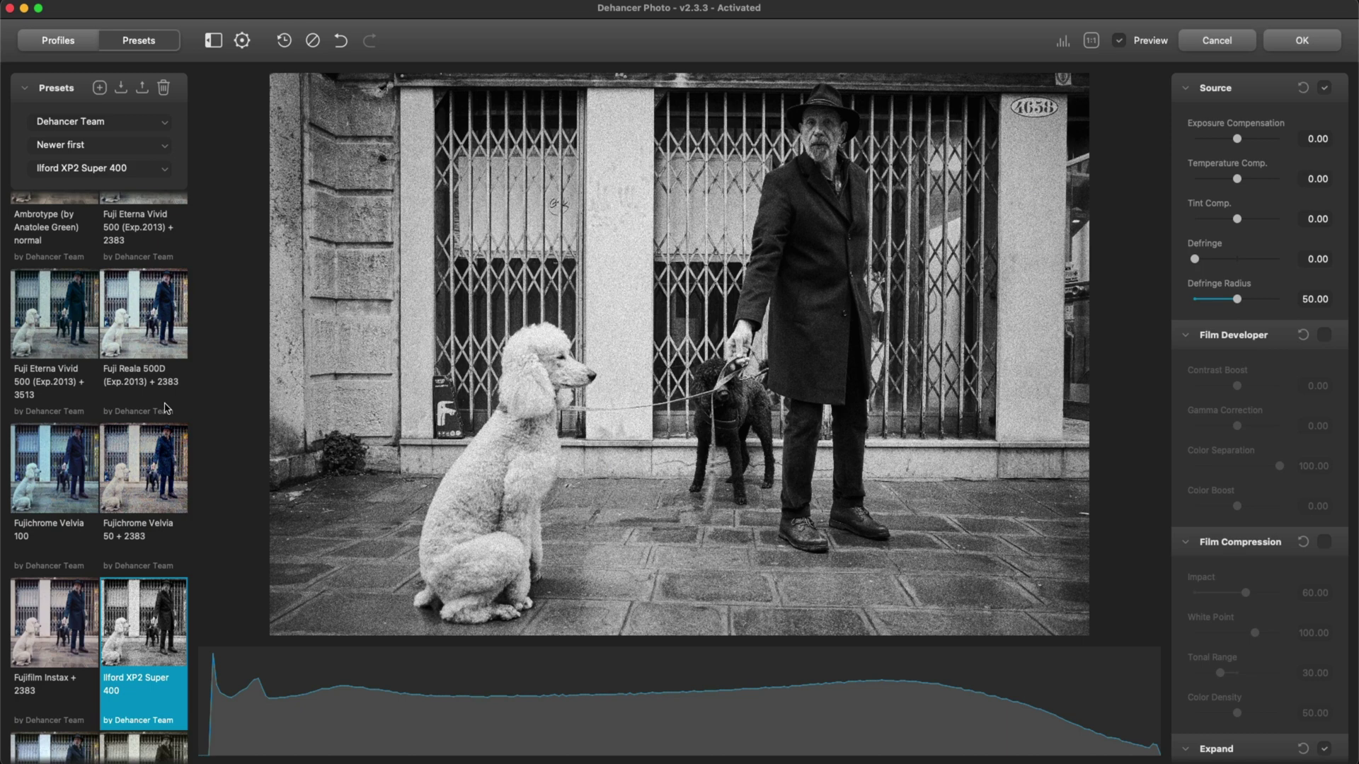
scroll(166, 408, down, 1)
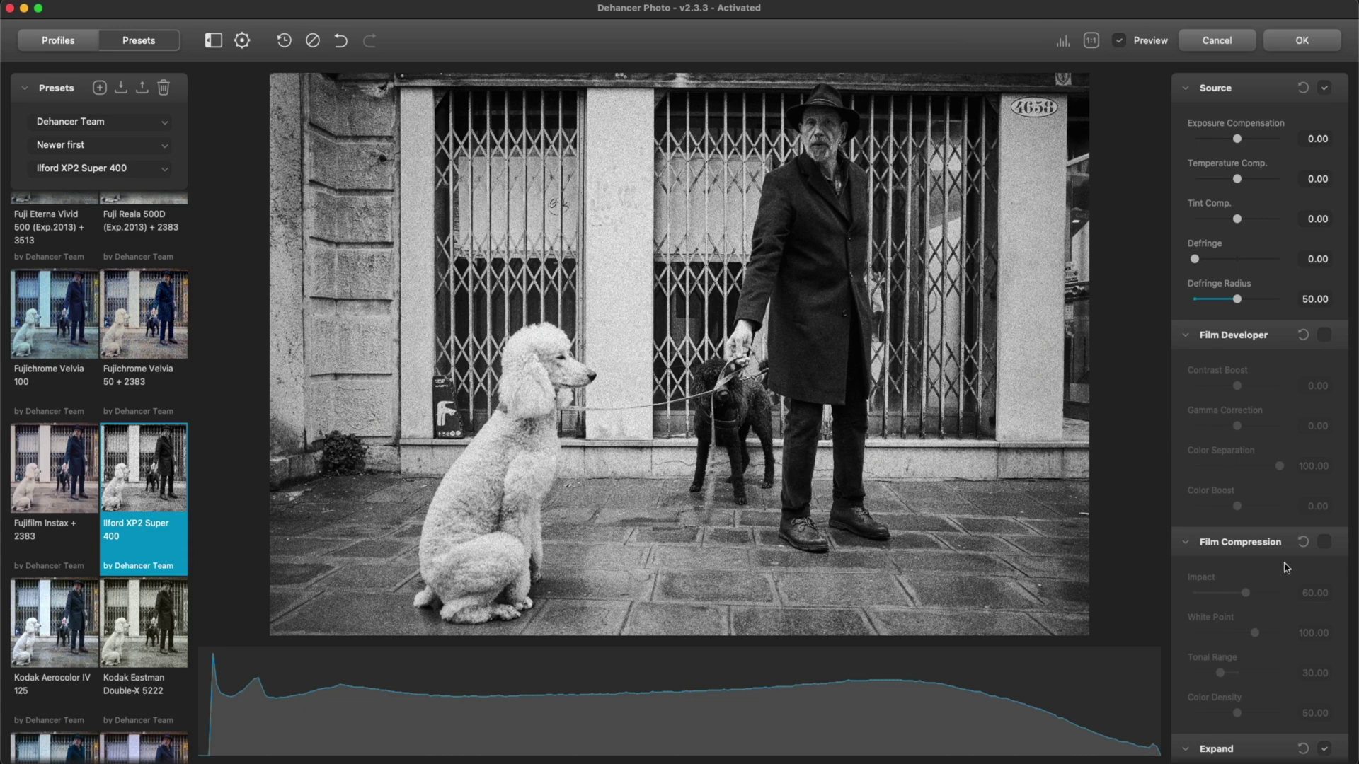
Reduce the film grain to an amount of 8.24 and a size of 1.63, and apply the look to the photo
scroll(1286, 567, down, 15)
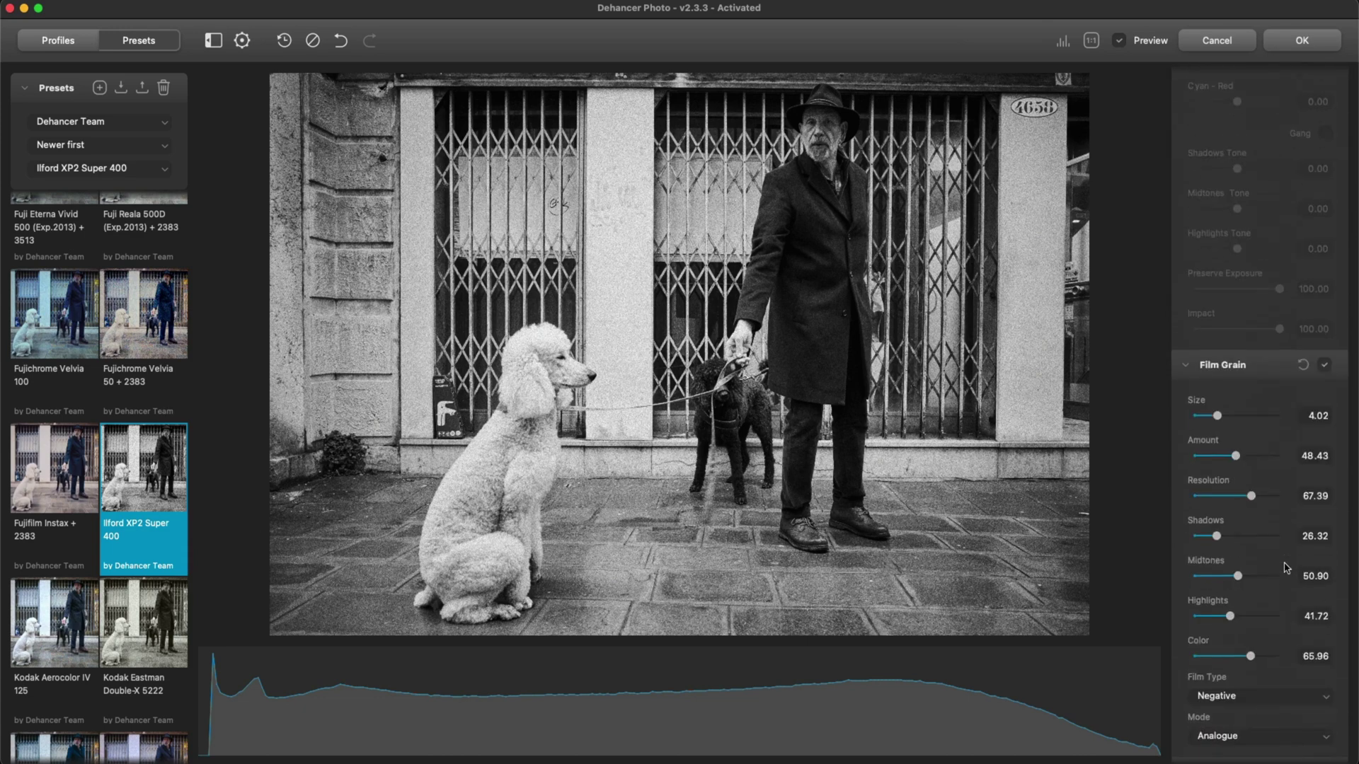
drag(1236, 456, 1199, 417)
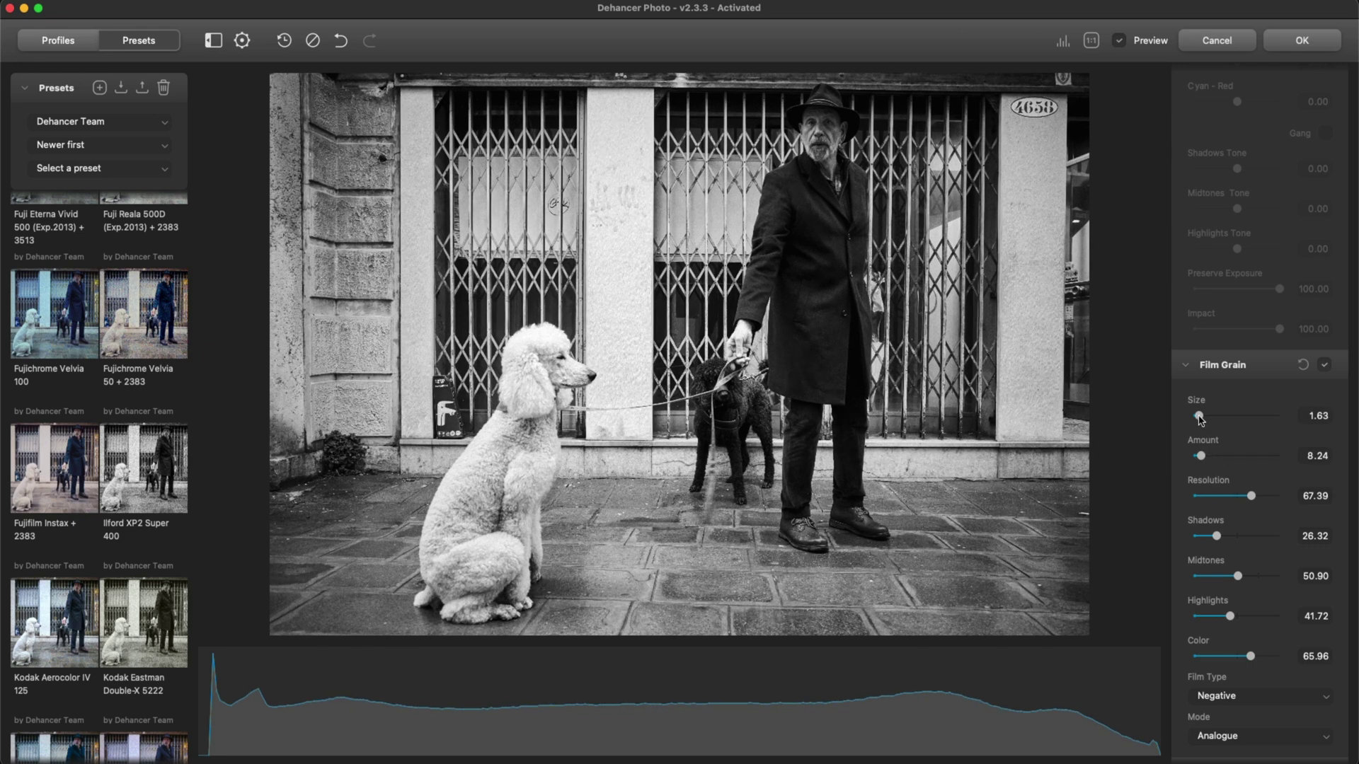
click(1302, 40)
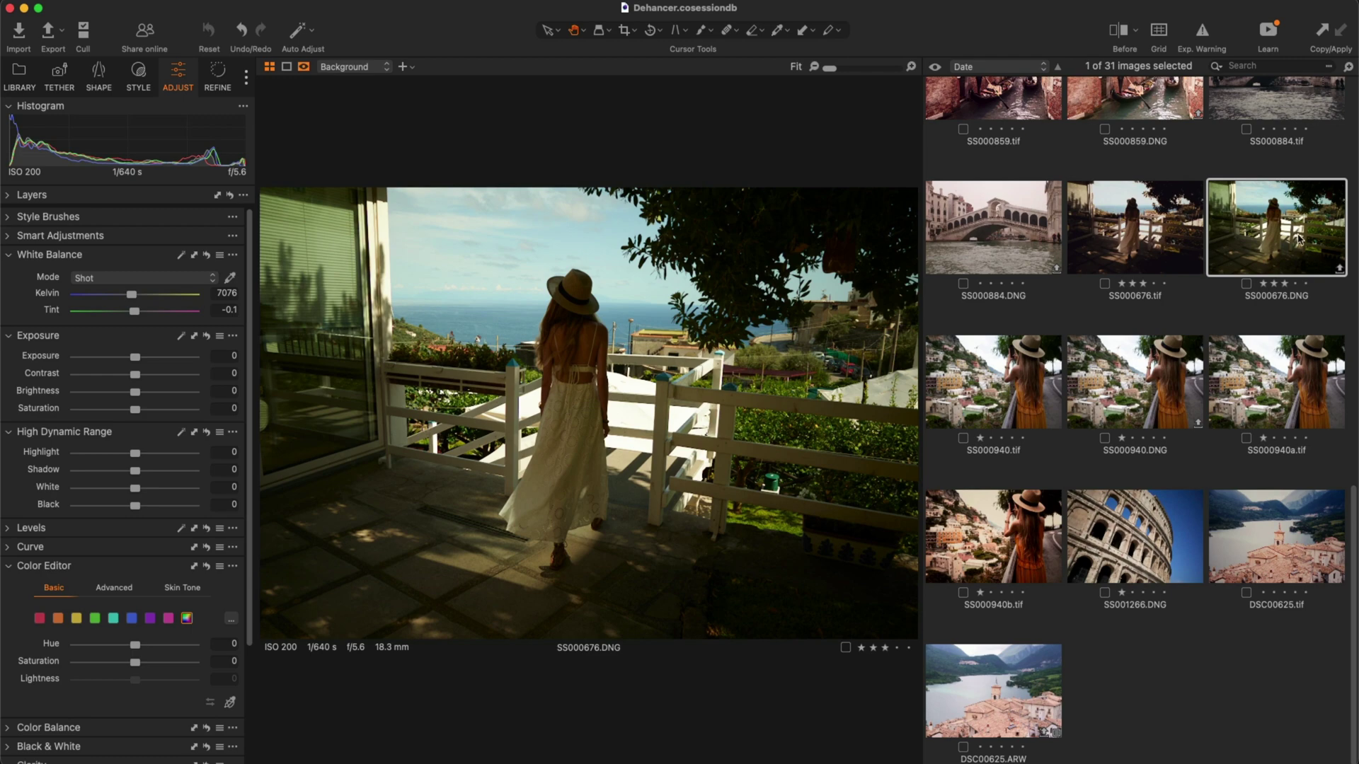
Compare original and film-look versions of the SS000676, SS000940 and DSC00625 photos
click(1182, 235)
click(1026, 412)
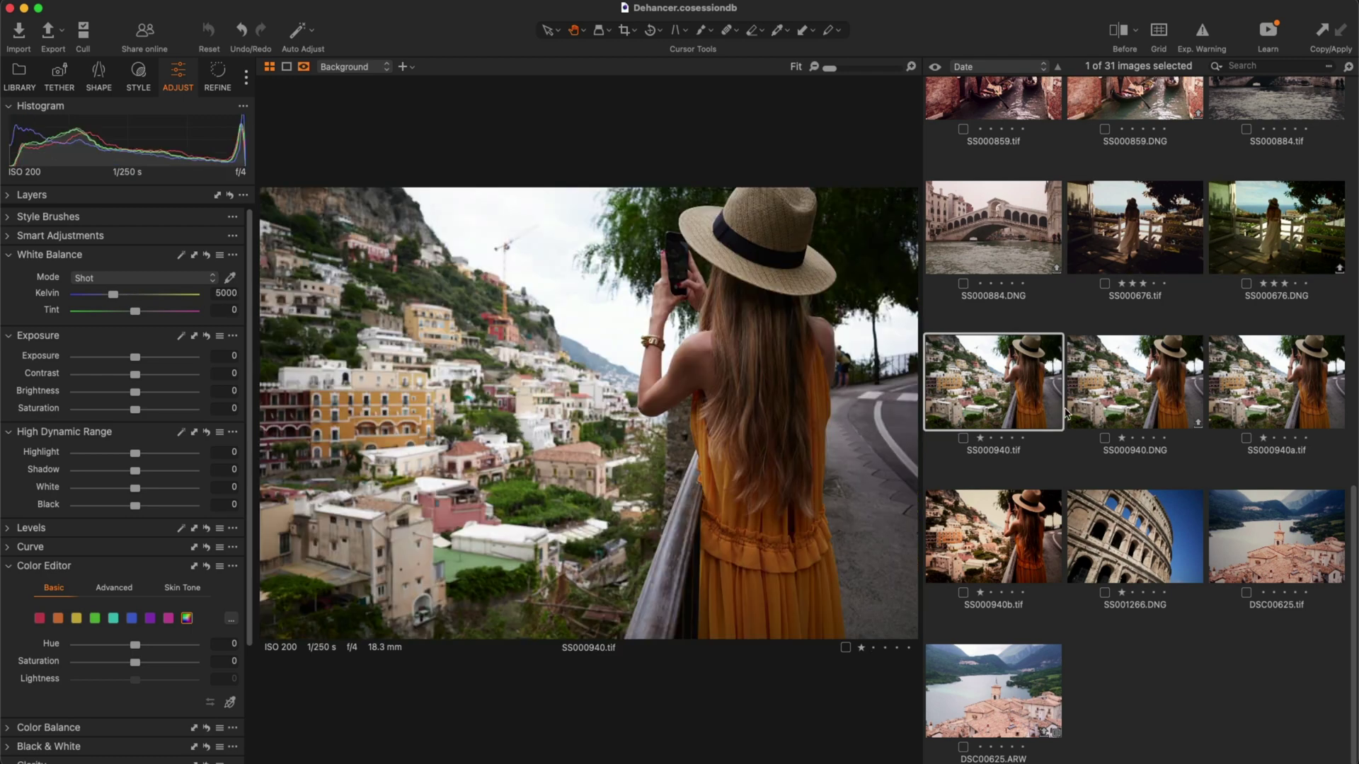
click(1255, 398)
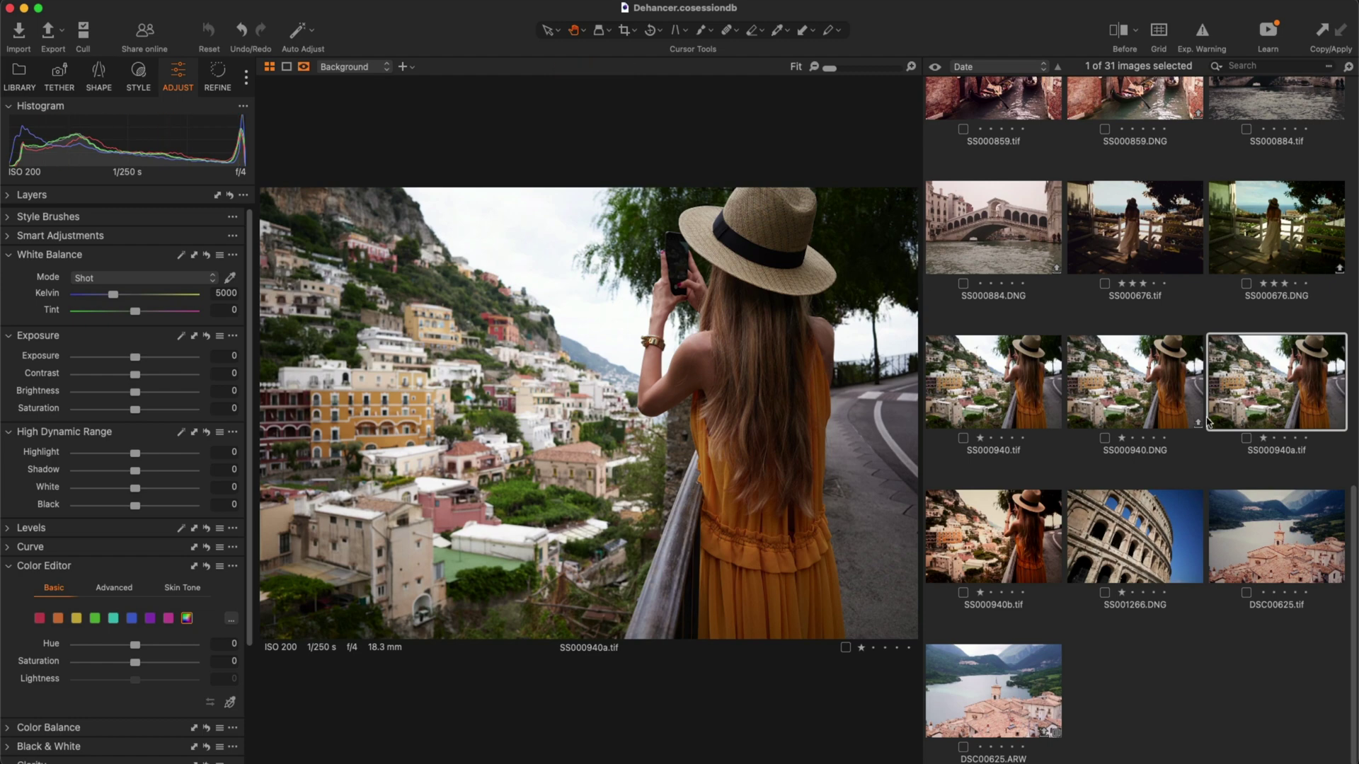
click(1166, 404)
click(996, 541)
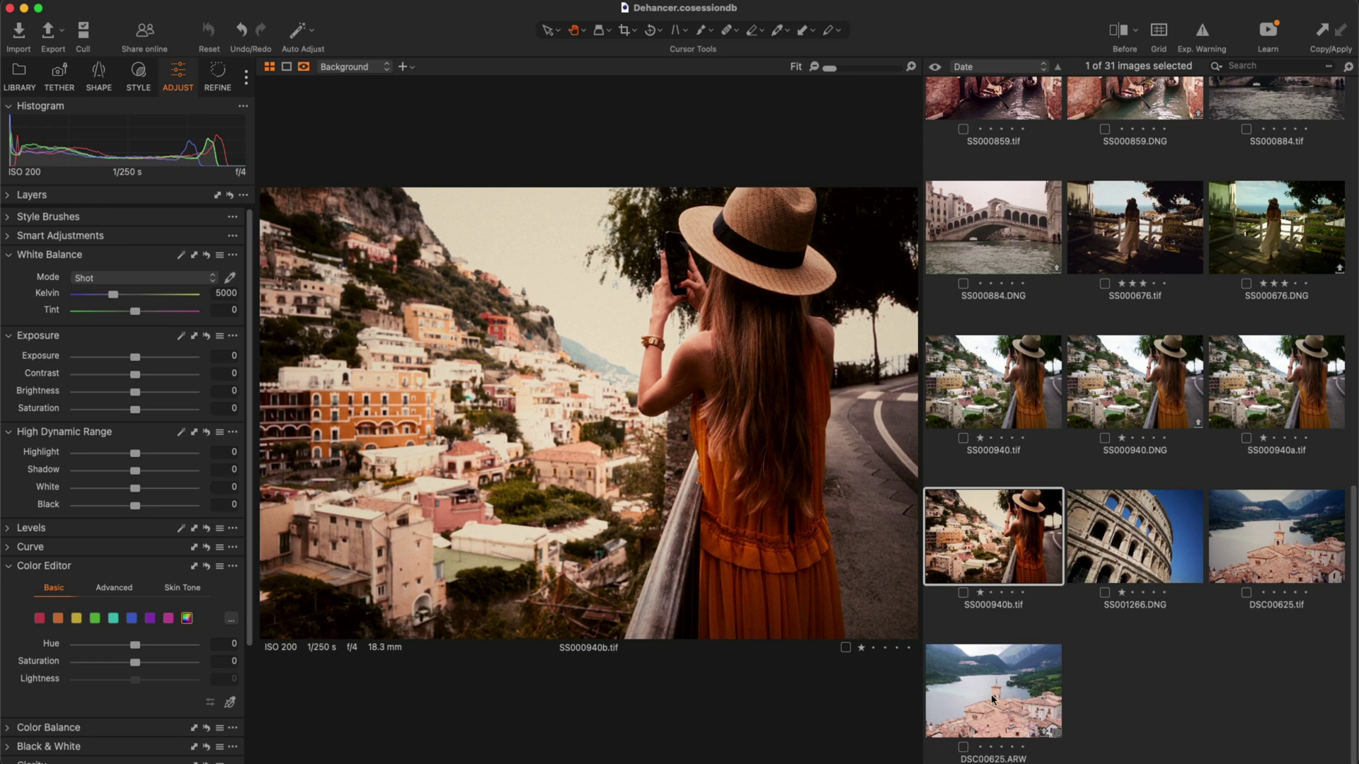
click(993, 700)
click(1272, 552)
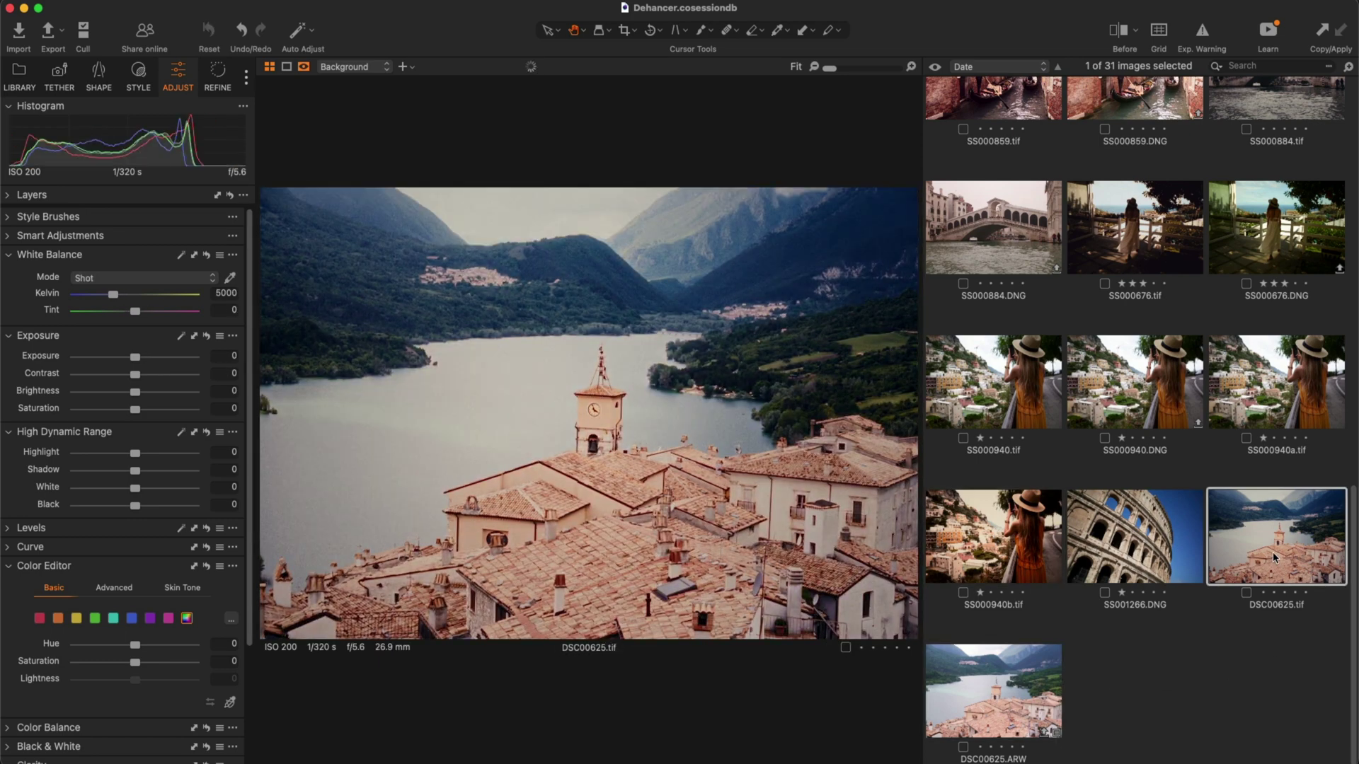